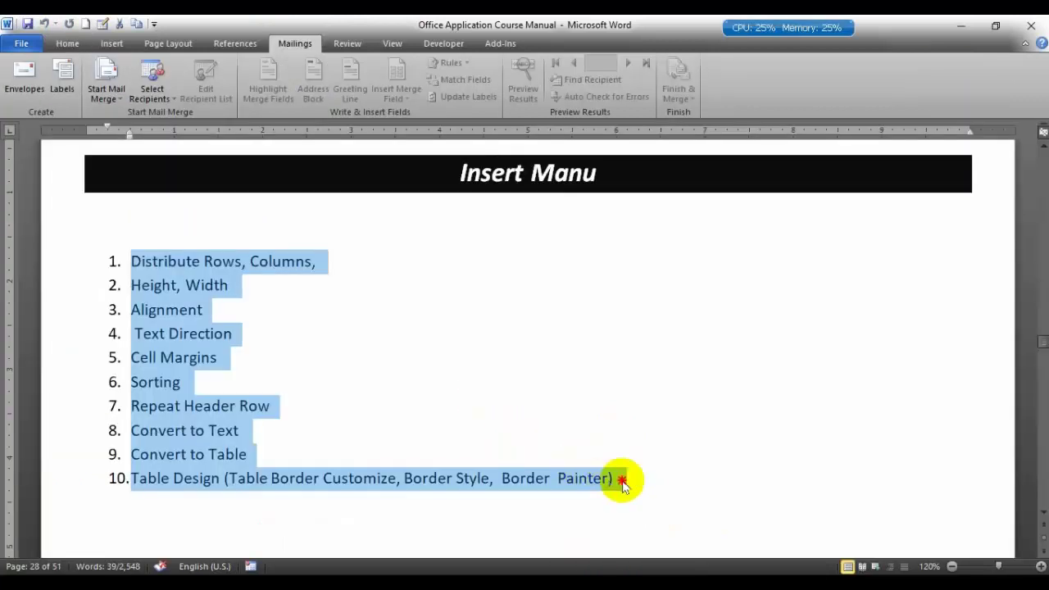
# Step: Select the ten numbered list items, then just the first item's text
pyautogui.click(607, 479)
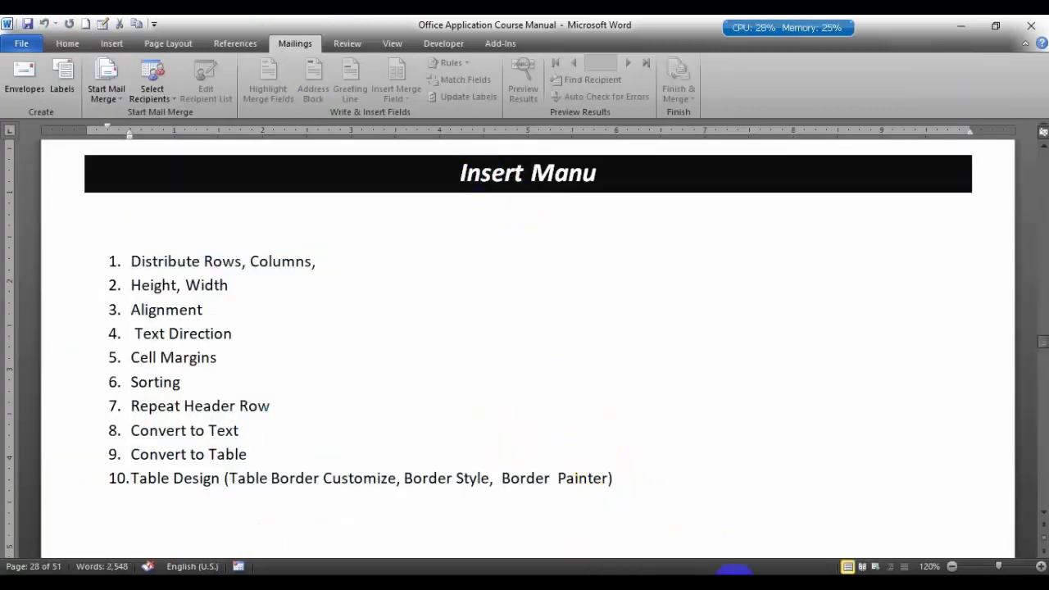
pyautogui.moveTo(618, 482); pyautogui.dragTo(82, 267)
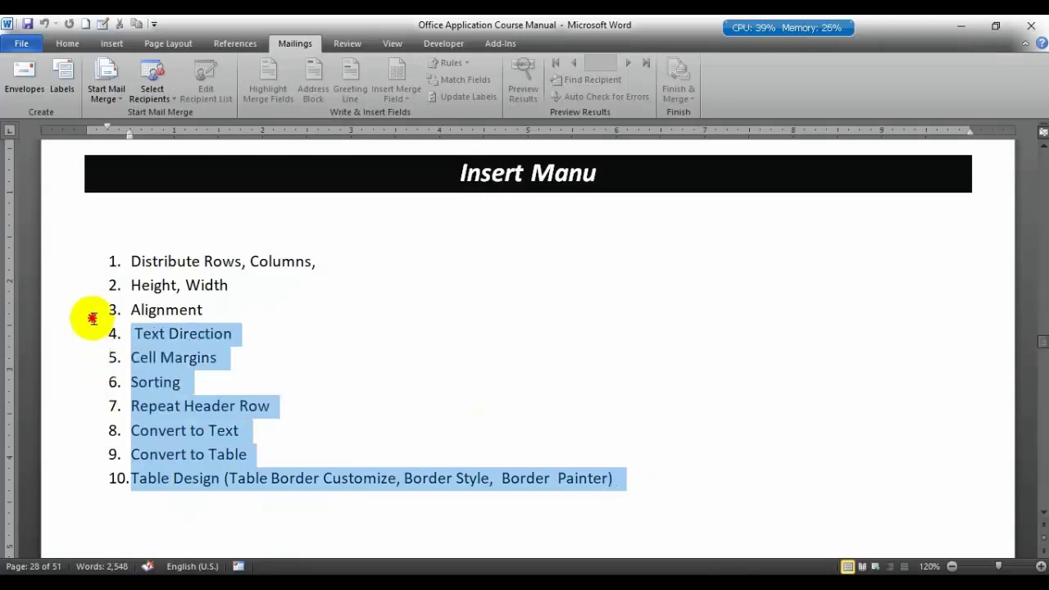
pyautogui.click(275, 311)
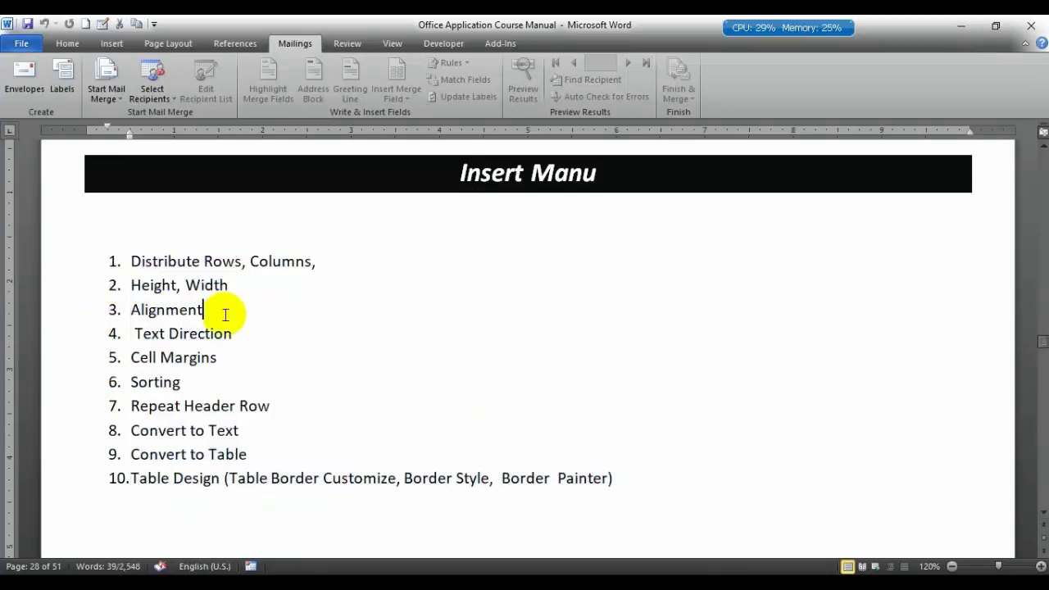
pyautogui.moveTo(63, 244); pyautogui.dragTo(59, 451)
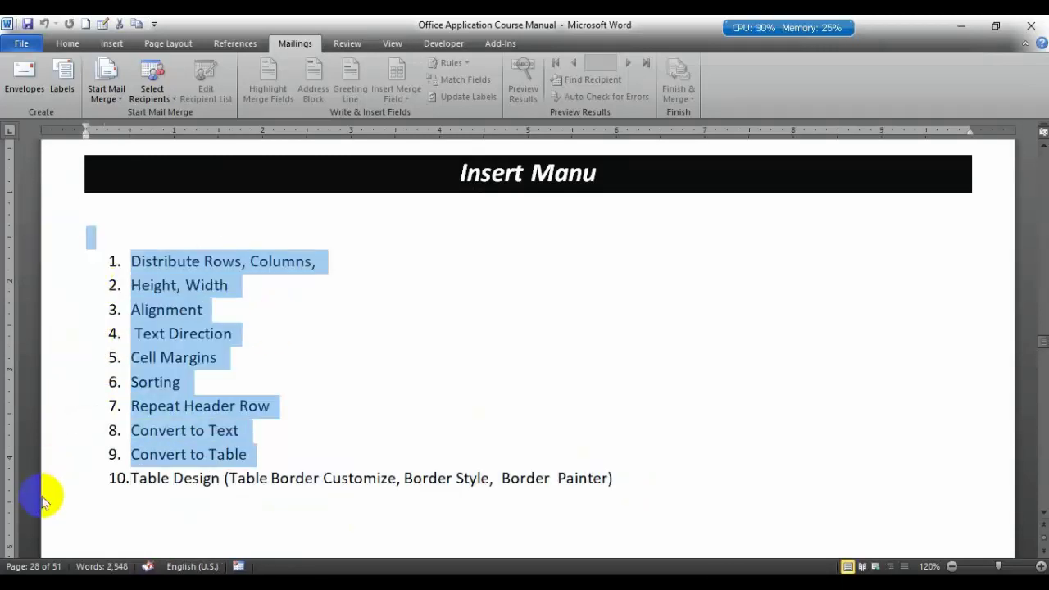
pyautogui.click(674, 476)
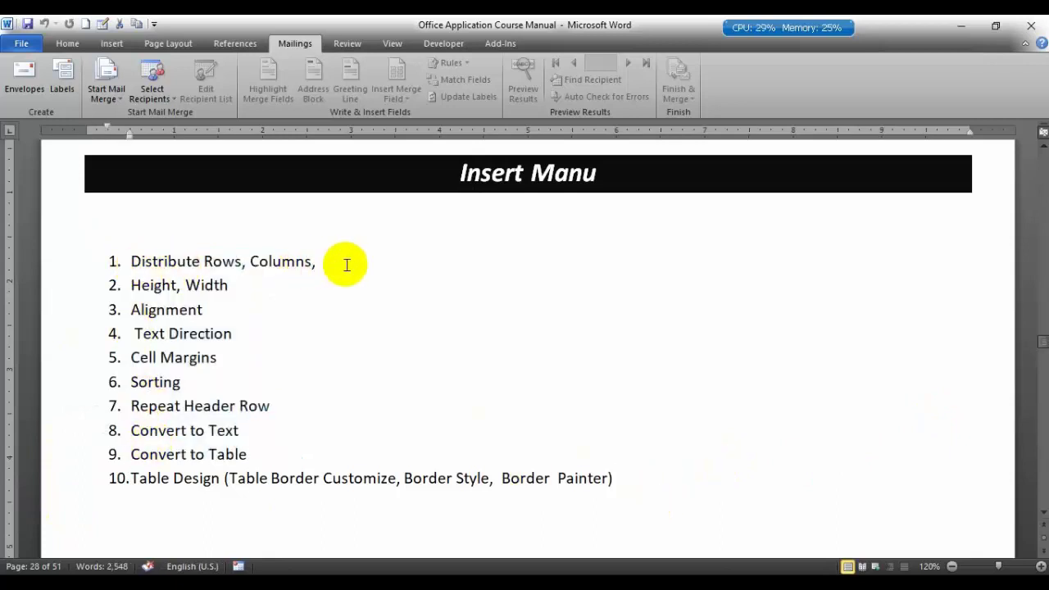
pyautogui.moveTo(368, 263); pyautogui.dragTo(82, 254)
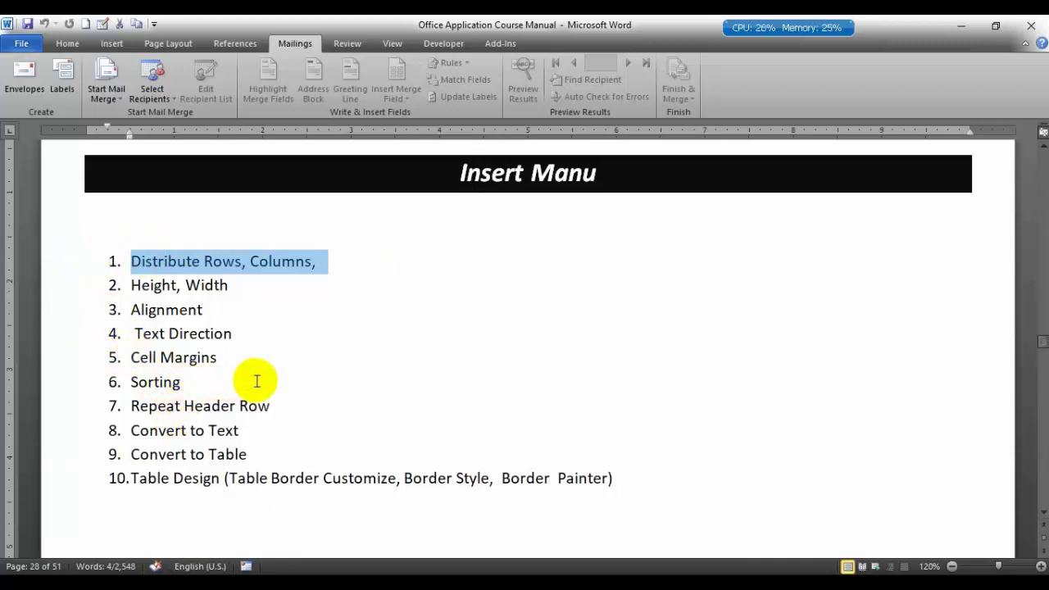
# Step: Scroll down to the Distribute Rows, Columns table and select its top rows
pyautogui.scroll(-3, 270, 353)
pyautogui.scroll(-5, 314, 279)
pyautogui.scroll(-3, 314, 279)
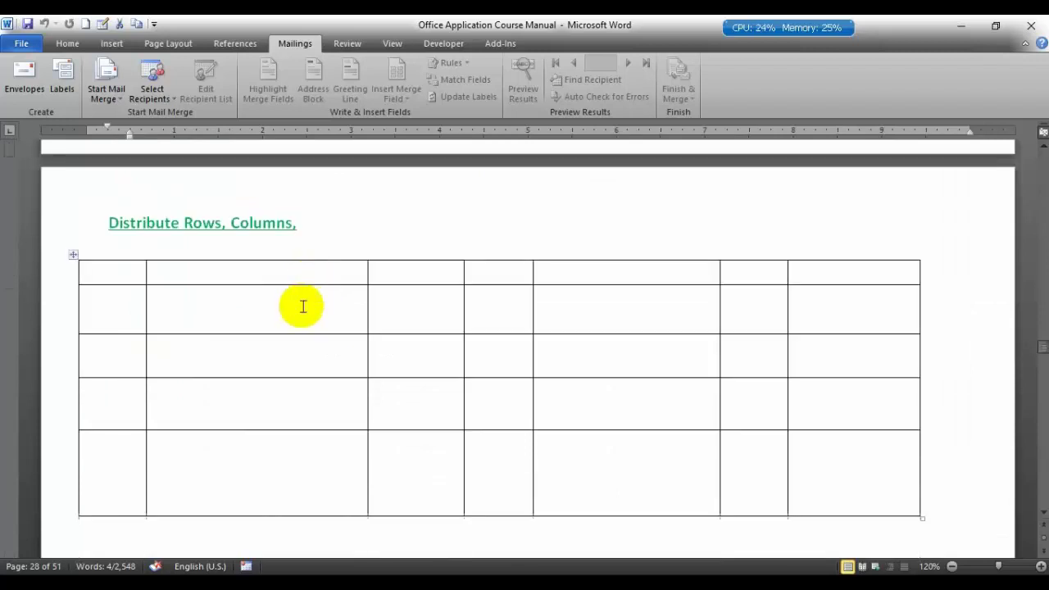
pyautogui.moveTo(102, 273)
pyautogui.mouseDown()
pyautogui.moveTo(755, 305)
pyautogui.moveTo(835, 479)
pyautogui.mouseUp()
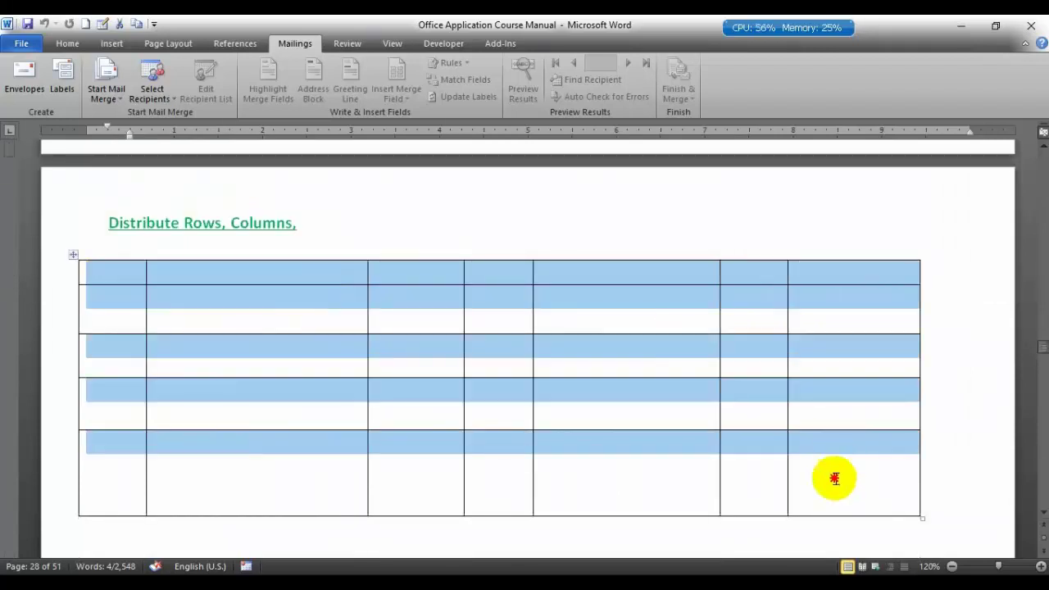
pyautogui.click(834, 483)
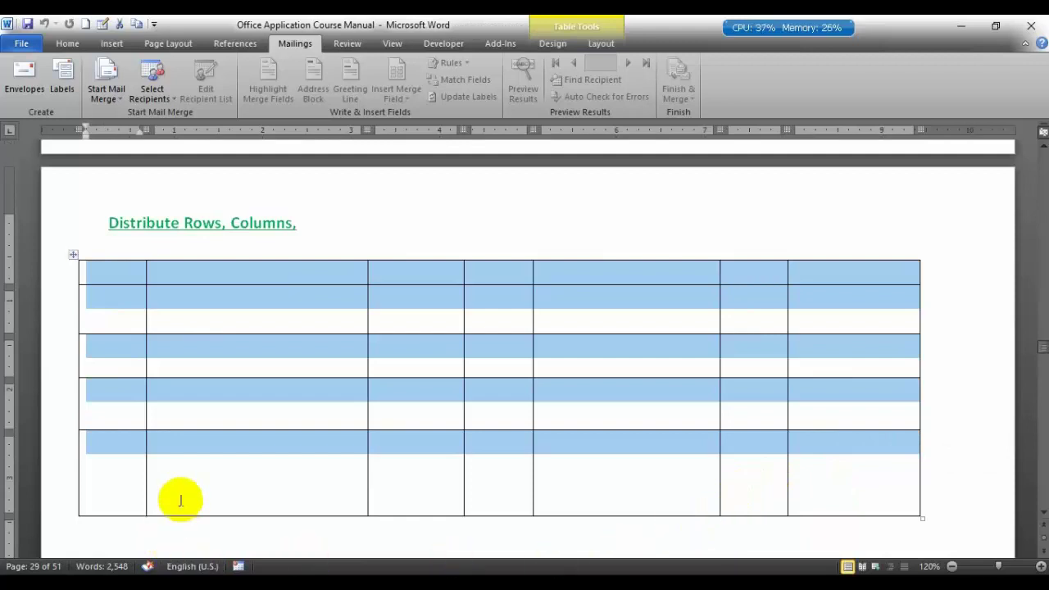
pyautogui.click(209, 459)
# Step: Click through the table's row-2 cells, then select the whole table and show Table Tools Layout
pyautogui.click(223, 363)
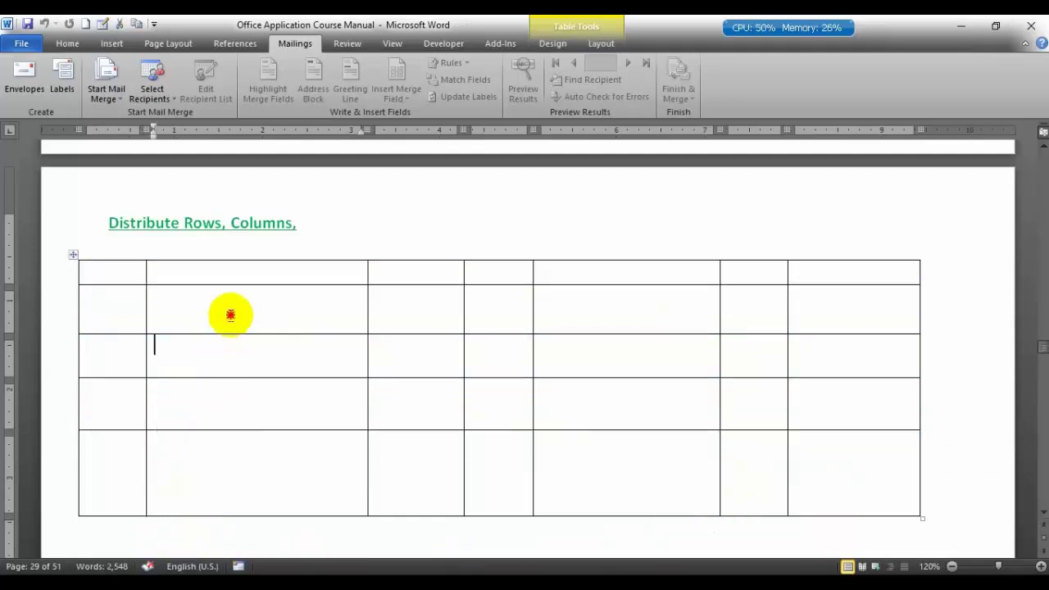
pyautogui.click(246, 312)
pyautogui.click(408, 310)
pyautogui.click(649, 309)
pyautogui.click(734, 306)
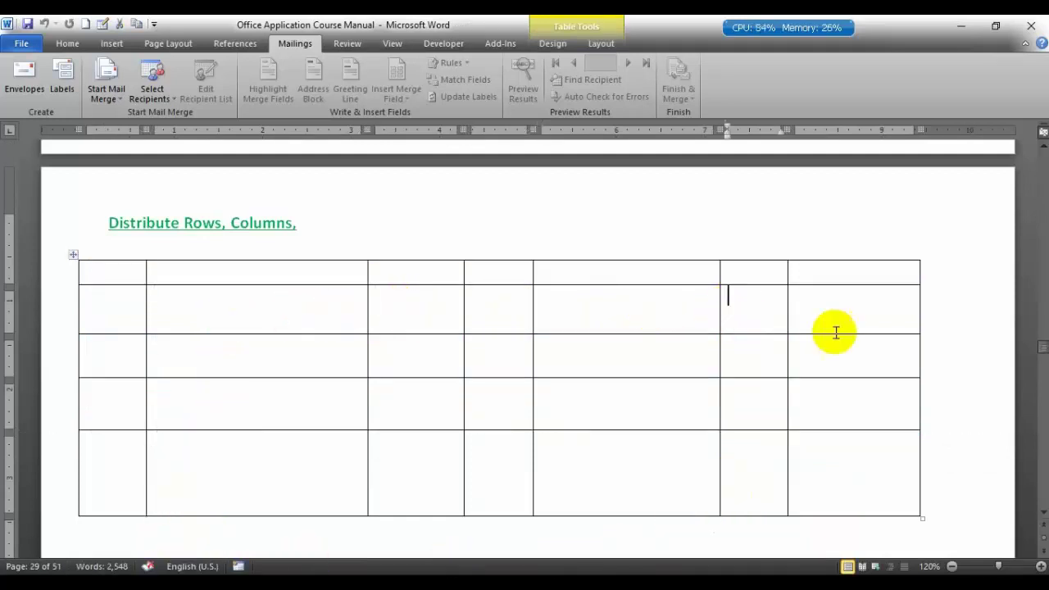
pyautogui.click(118, 299)
pyautogui.click(332, 327)
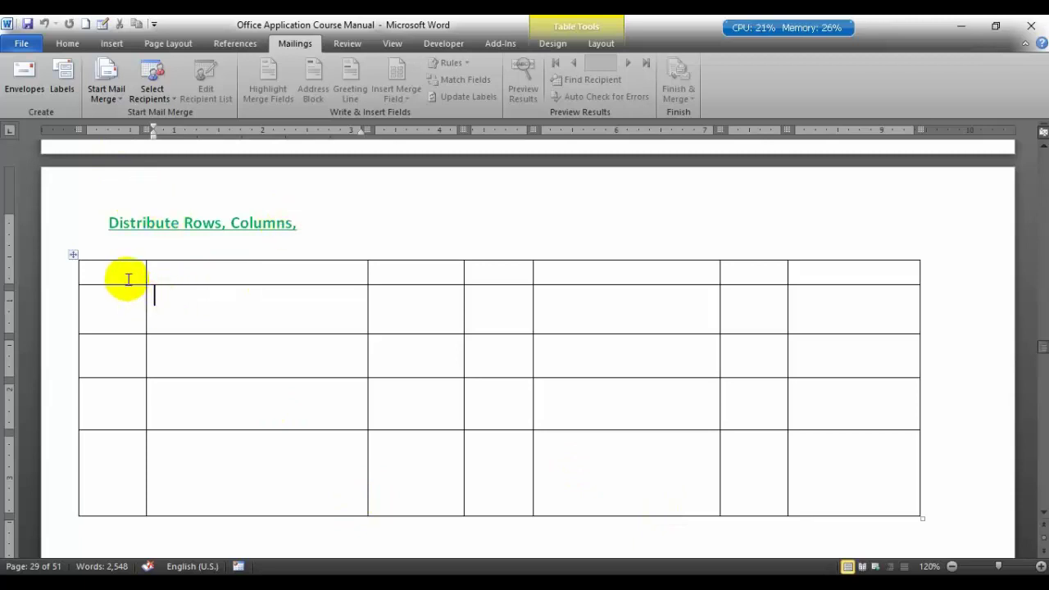
pyautogui.click(85, 266)
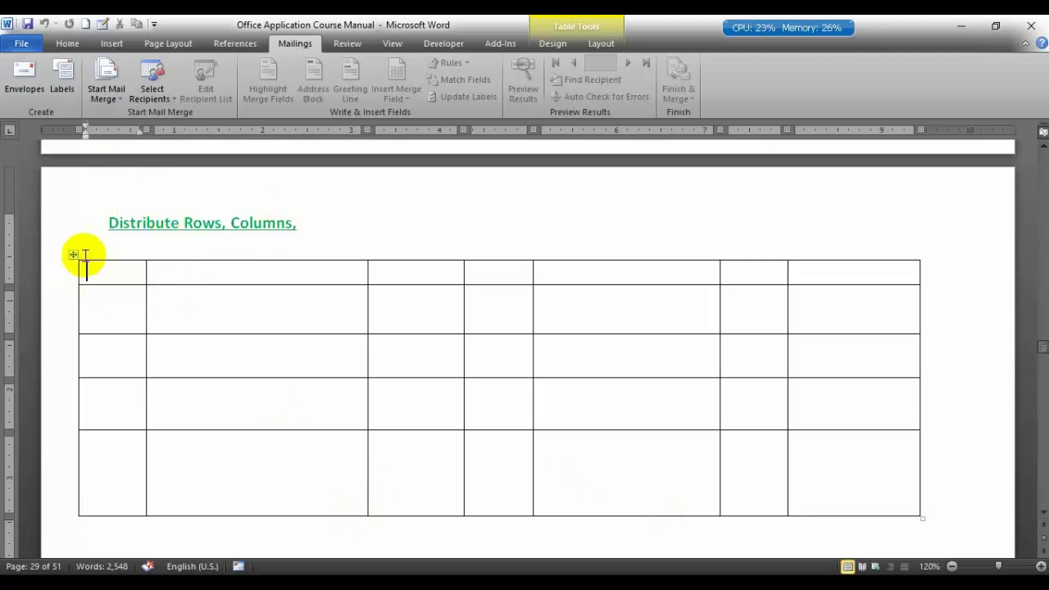
pyautogui.click(72, 258)
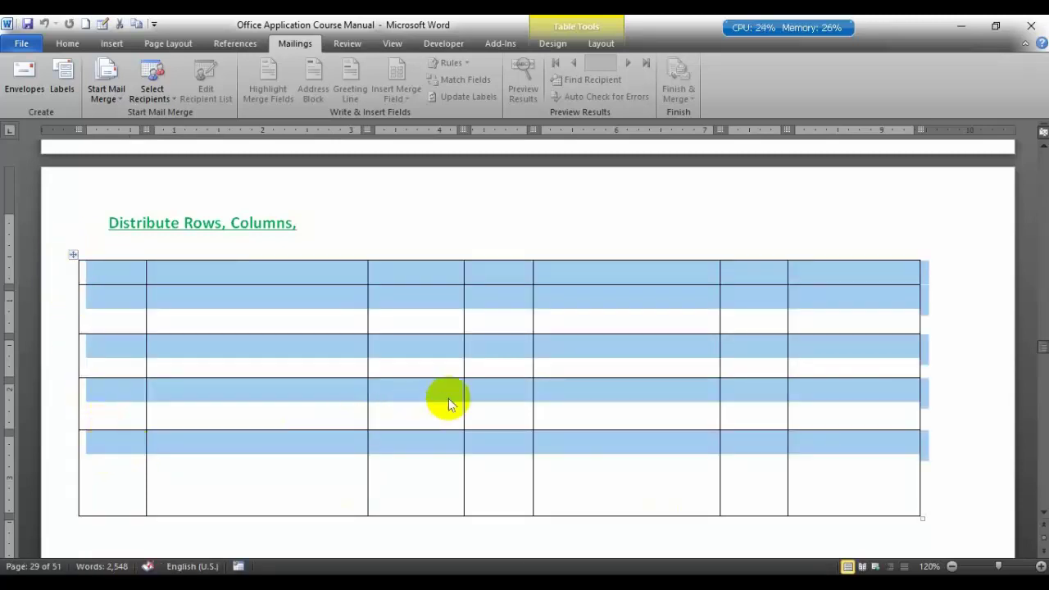
pyautogui.click(601, 43)
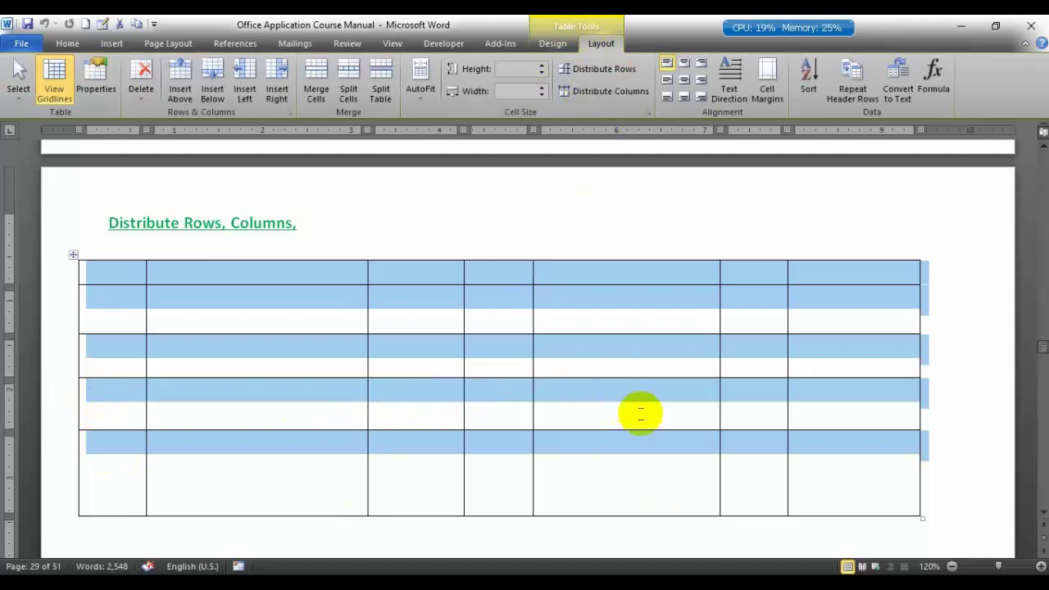
# Step: Distribute the table rows evenly and set their height to 0.4"
pyautogui.click(621, 72)
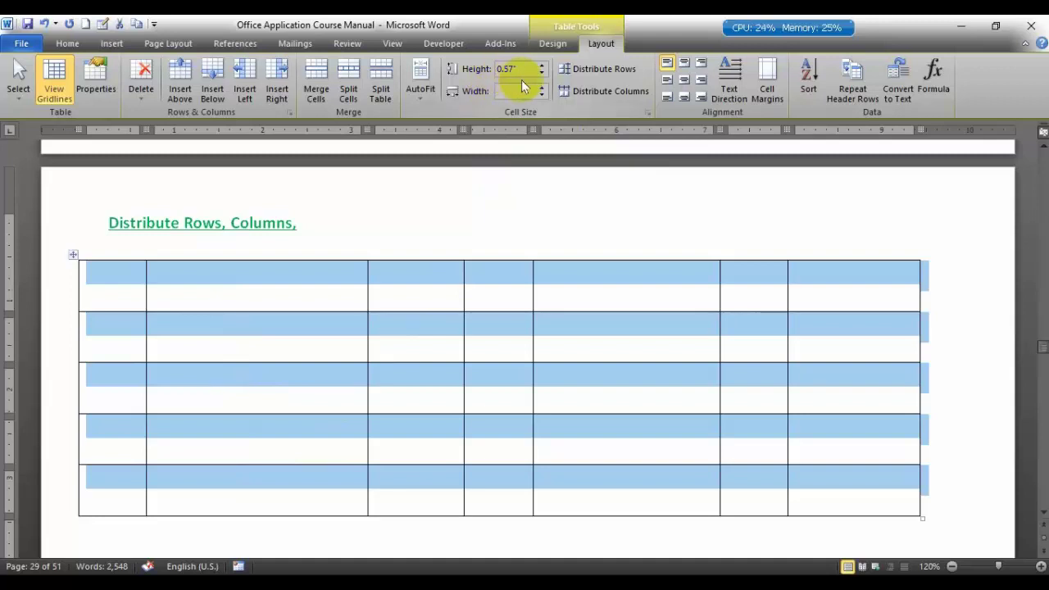
pyautogui.click(545, 73)
pyautogui.click(544, 73)
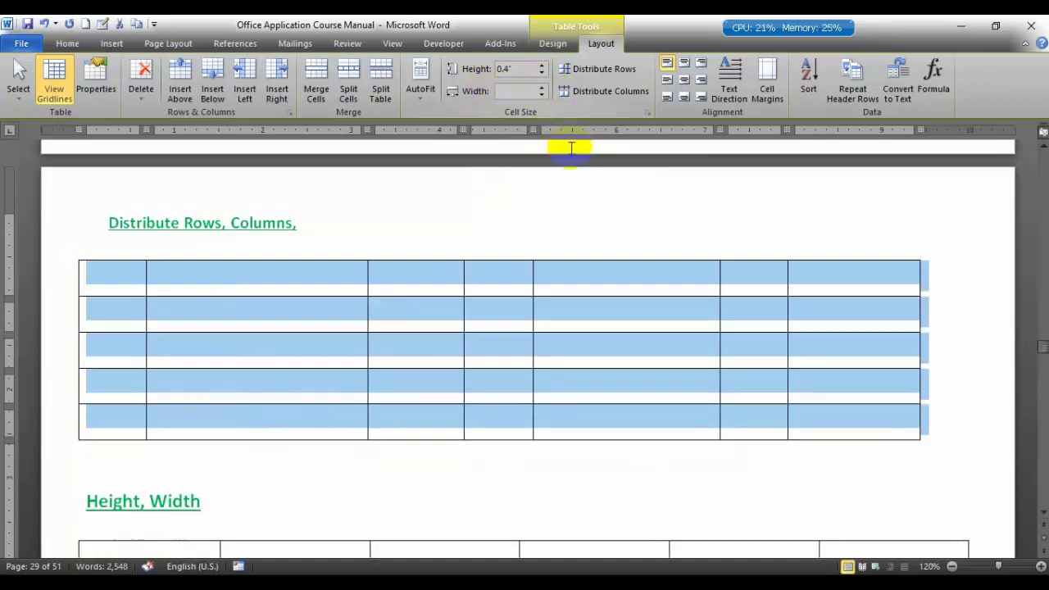
# Step: Distribute the table columns evenly and set their width to 1"
pyautogui.click(591, 93)
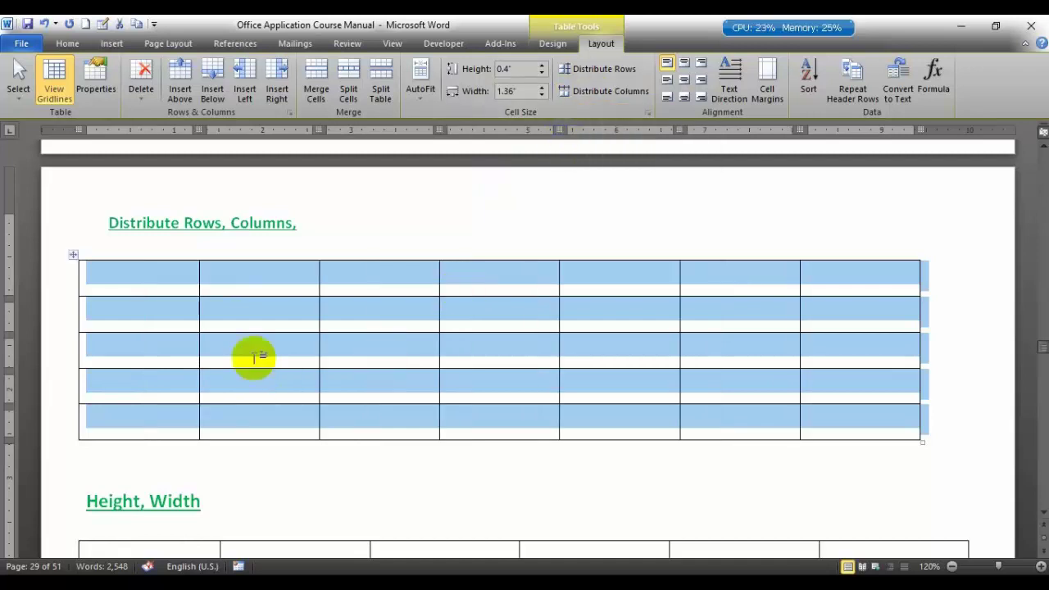
pyautogui.click(541, 96)
pyautogui.click(541, 95)
pyautogui.click(542, 95)
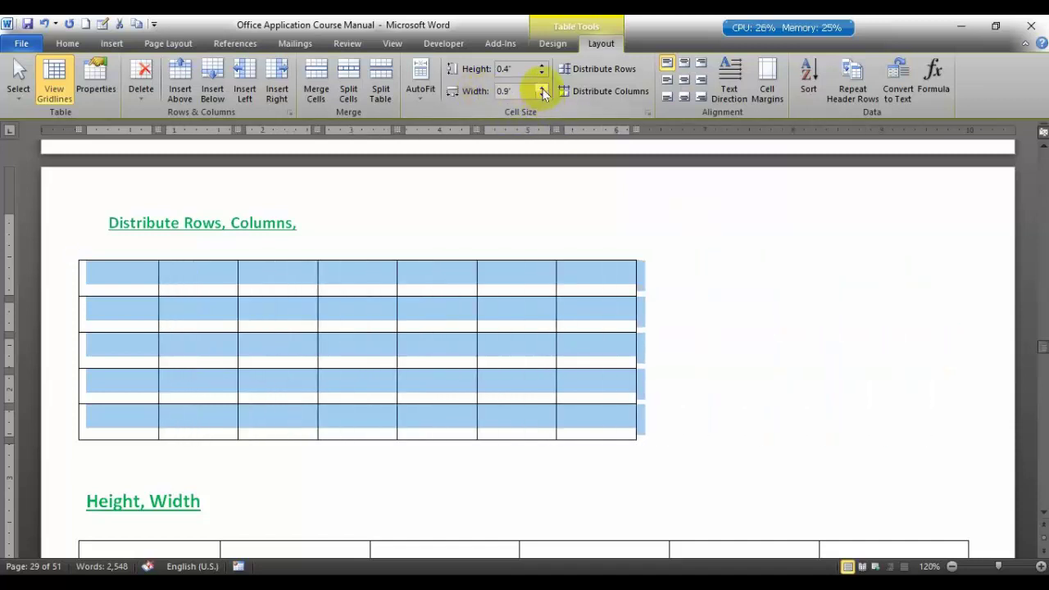
pyautogui.click(542, 88)
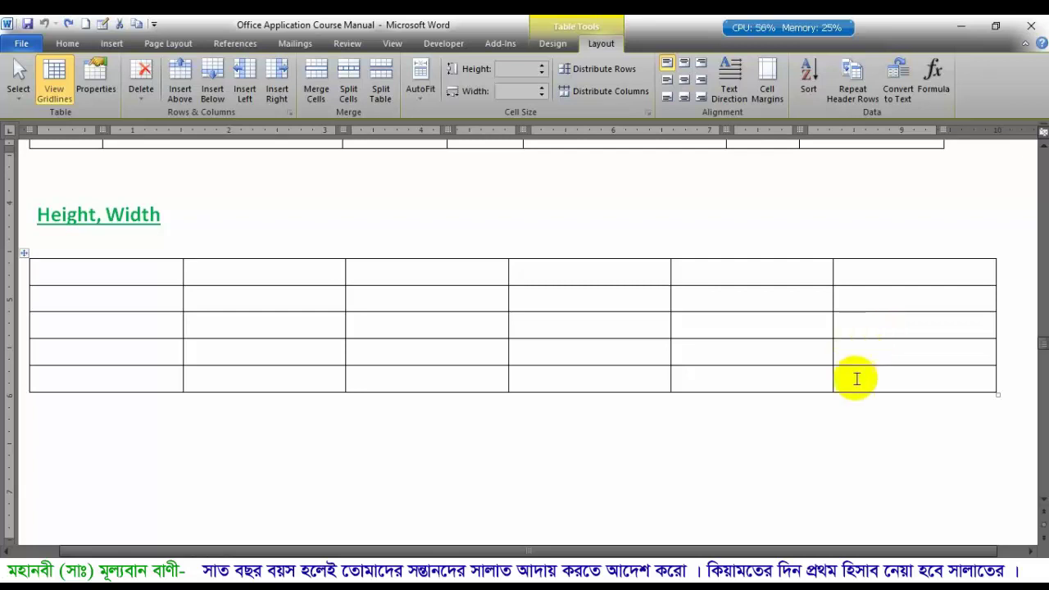
# Step: Narrow the Height, Width table's fifth column to 0.9"
pyautogui.click(714, 276)
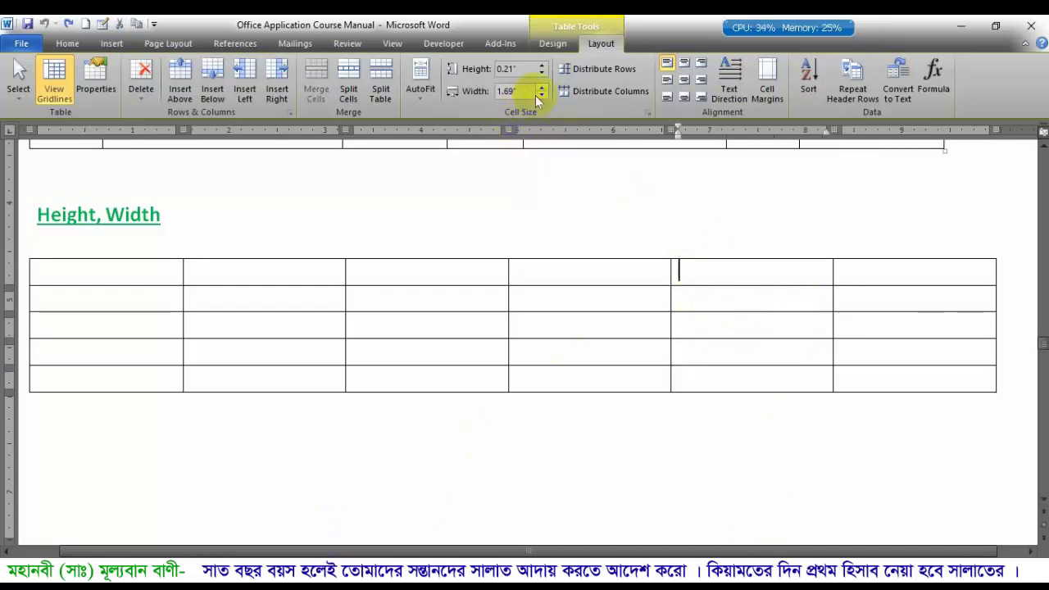
pyautogui.click(542, 95)
pyautogui.click(542, 95)
pyautogui.click(542, 95)
pyautogui.click(542, 95)
pyautogui.click(542, 95)
pyautogui.click(541, 95)
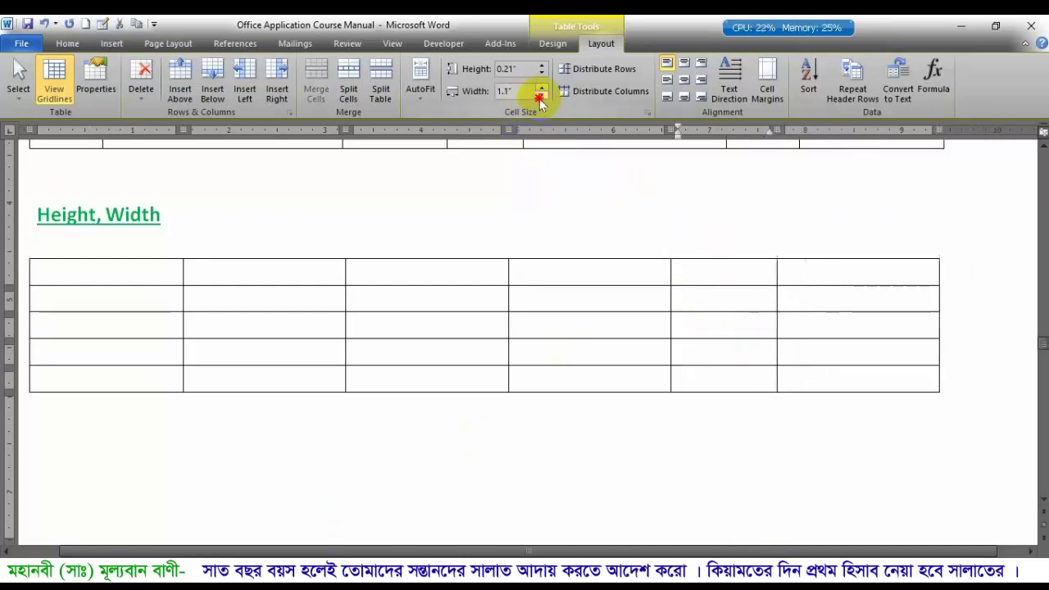
pyautogui.click(541, 95)
pyautogui.click(541, 95)
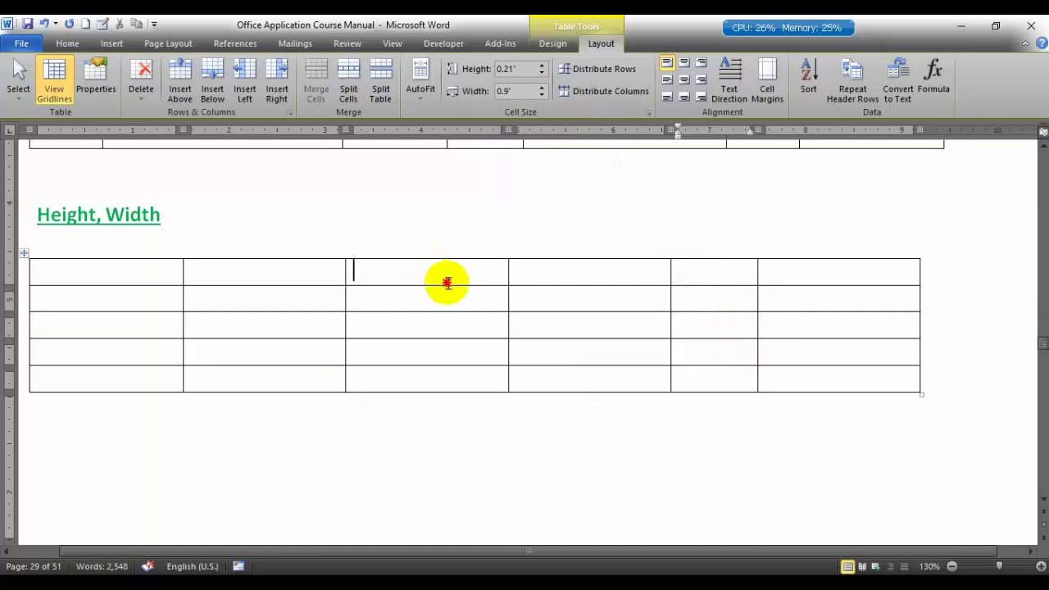
# Step: Set columns 3 and 4 to 1" wide and the row height to 0.5"
pyautogui.moveTo(445, 279); pyautogui.dragTo(527, 380)
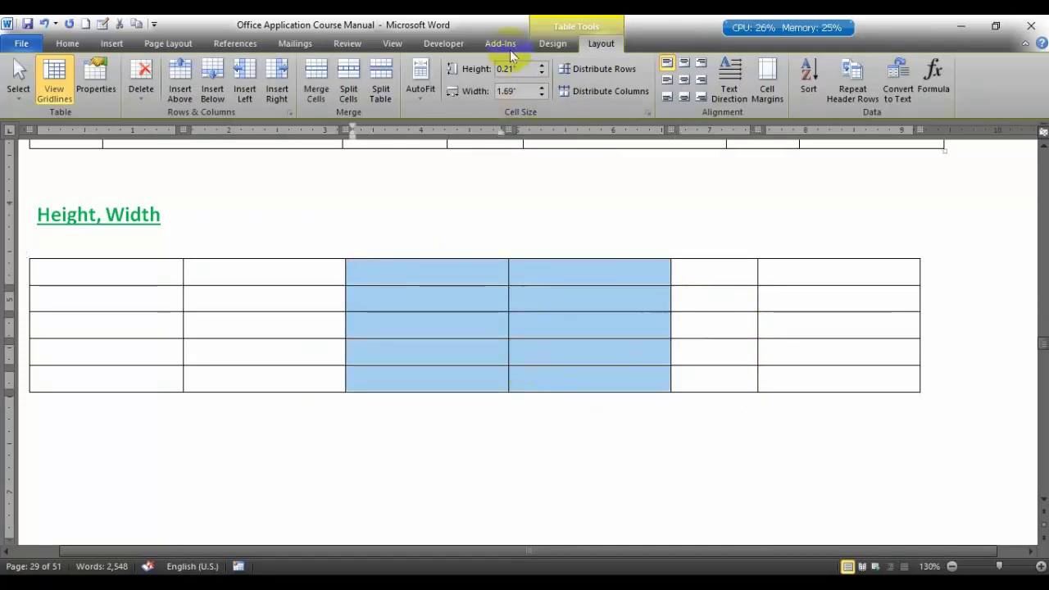
pyautogui.click(545, 97)
pyautogui.click(545, 97)
pyautogui.click(546, 97)
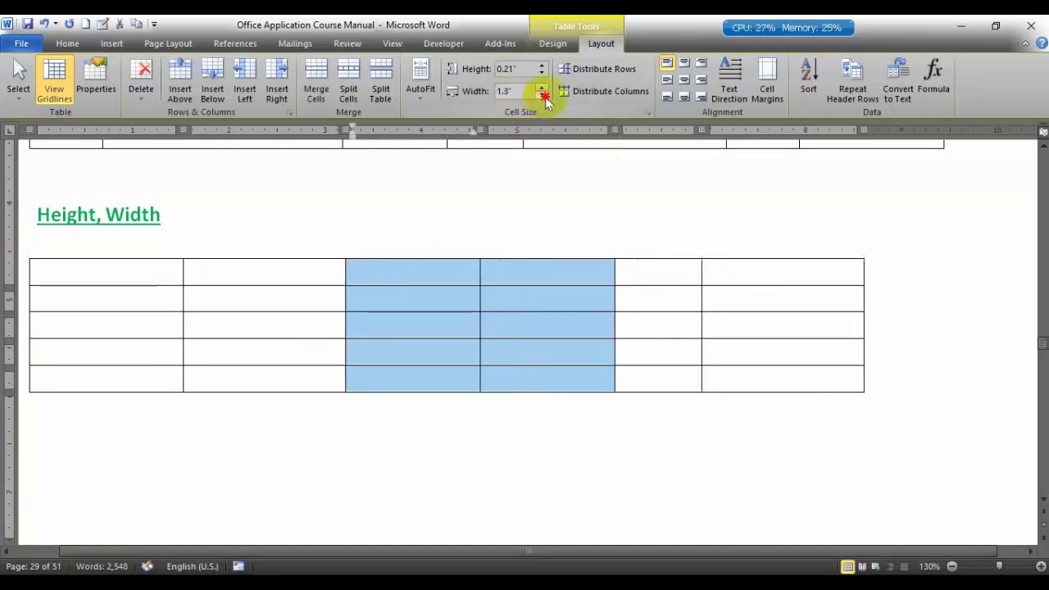
pyautogui.click(545, 96)
pyautogui.click(545, 97)
pyautogui.click(545, 96)
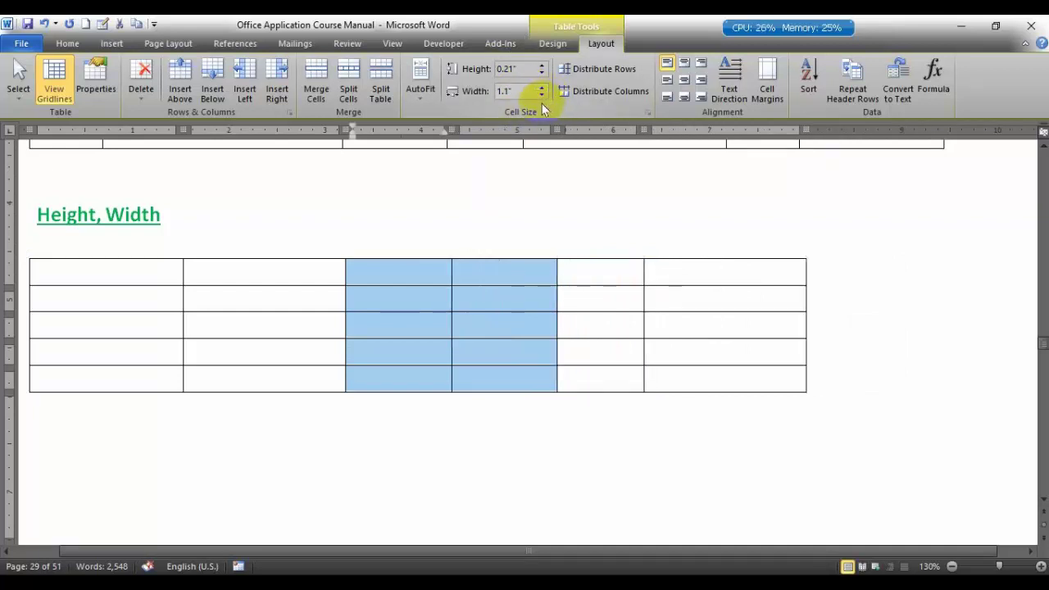
pyautogui.click(542, 95)
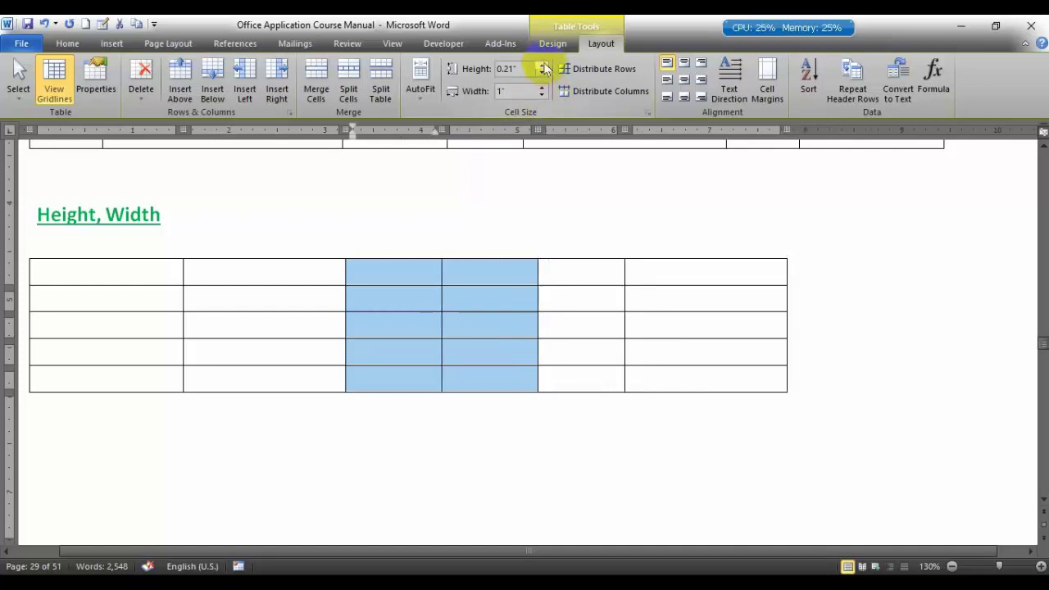
pyautogui.click(544, 65)
pyautogui.click(544, 65)
pyautogui.click(545, 65)
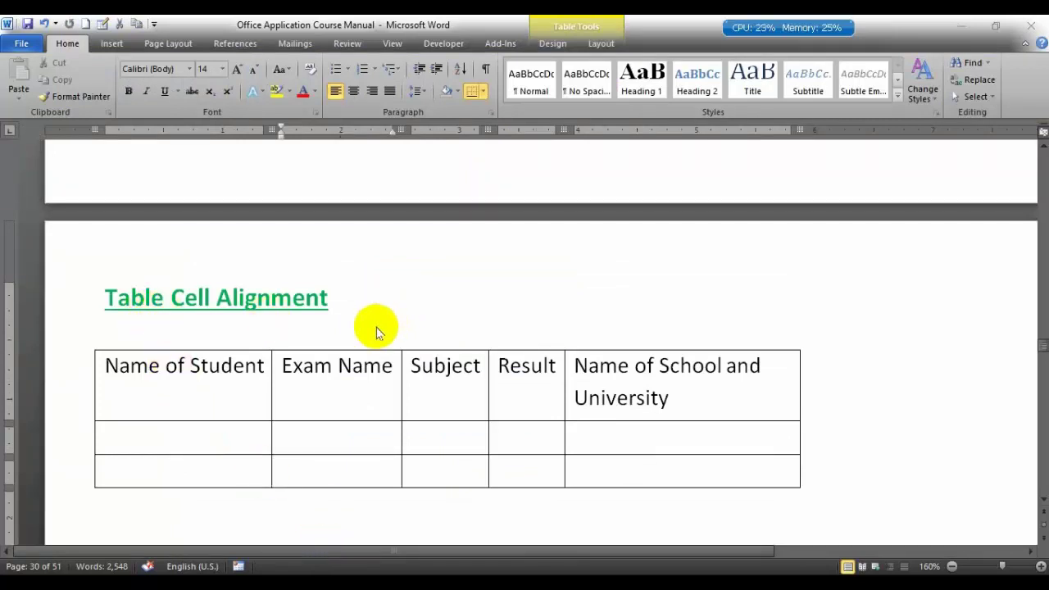
# Step: Select the entire header row of the Table Cell Alignment table
pyautogui.click(466, 441)
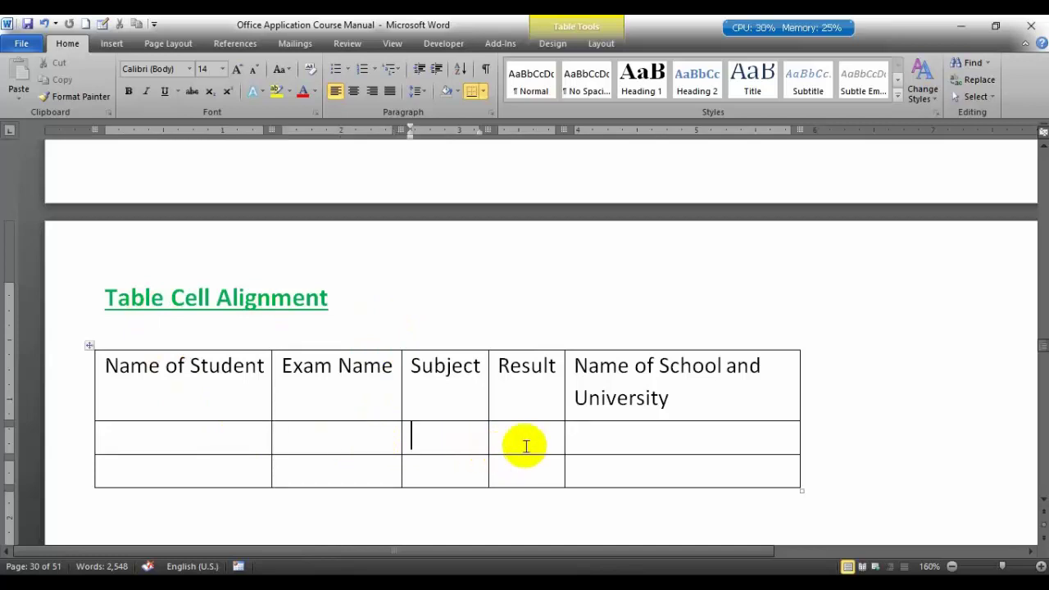
pyautogui.click(531, 444)
pyautogui.click(658, 451)
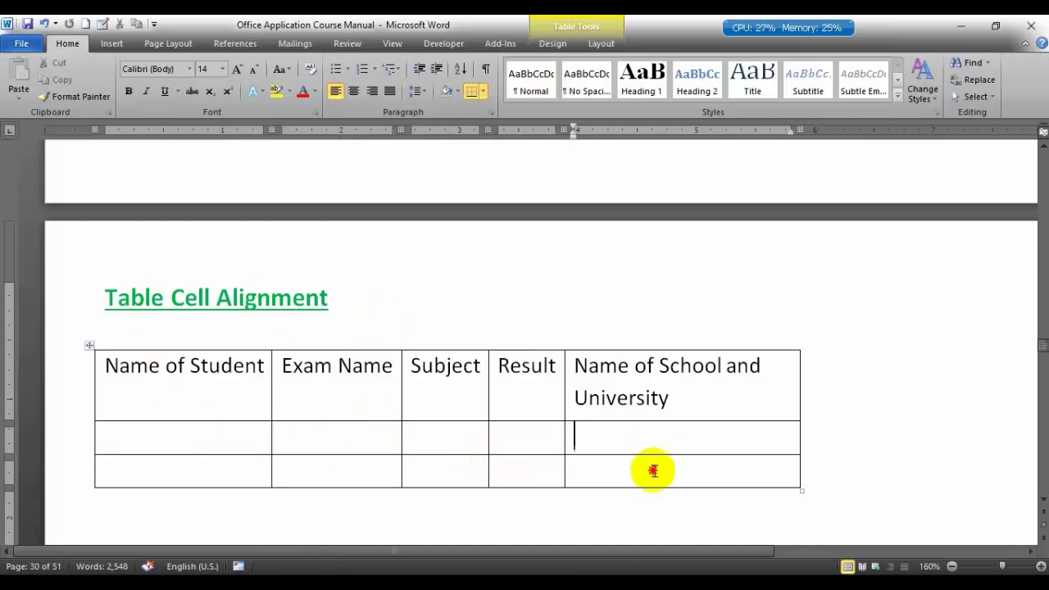
pyautogui.click(626, 483)
pyautogui.moveTo(146, 368); pyautogui.dragTo(626, 410)
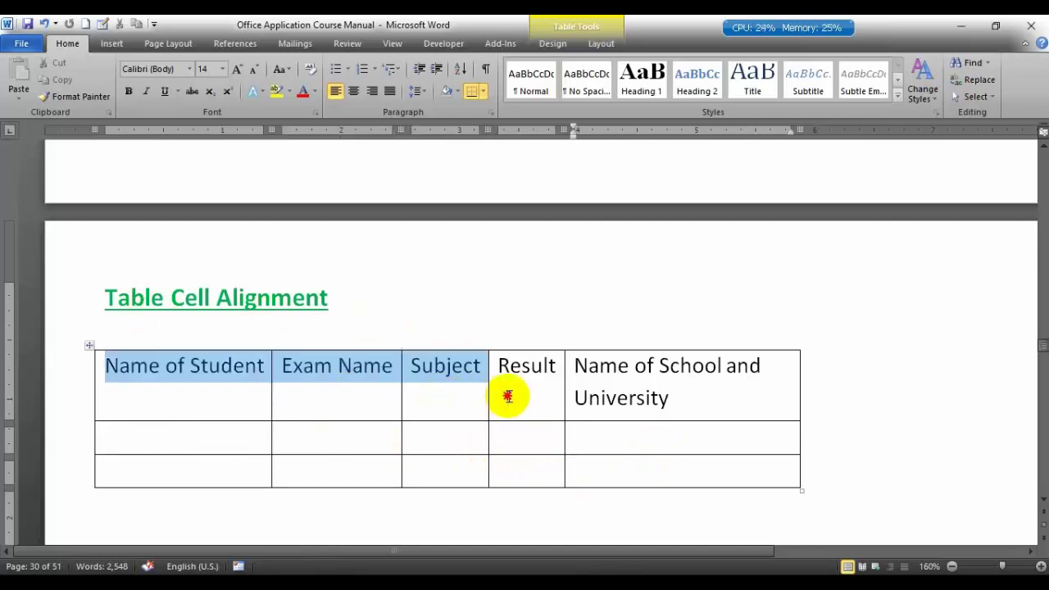
pyautogui.click(531, 437)
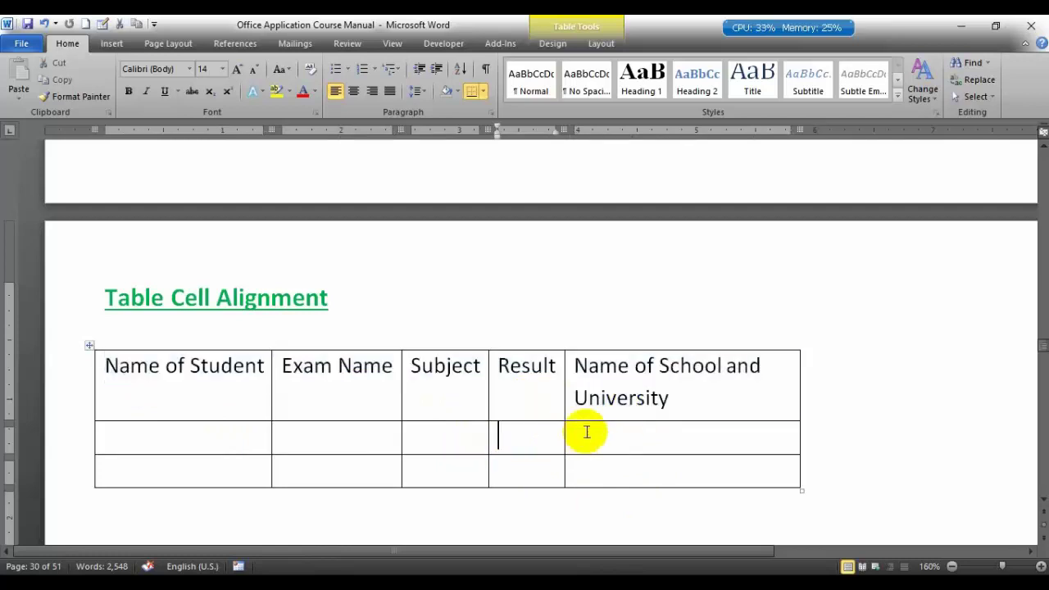
pyautogui.moveTo(698, 399); pyautogui.dragTo(534, 363)
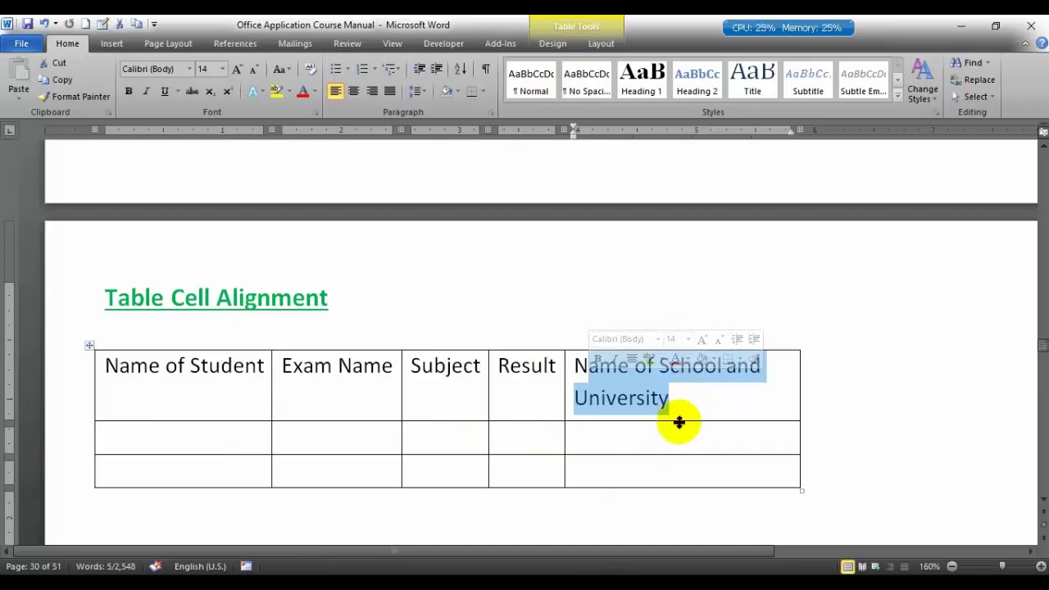
pyautogui.click(517, 365)
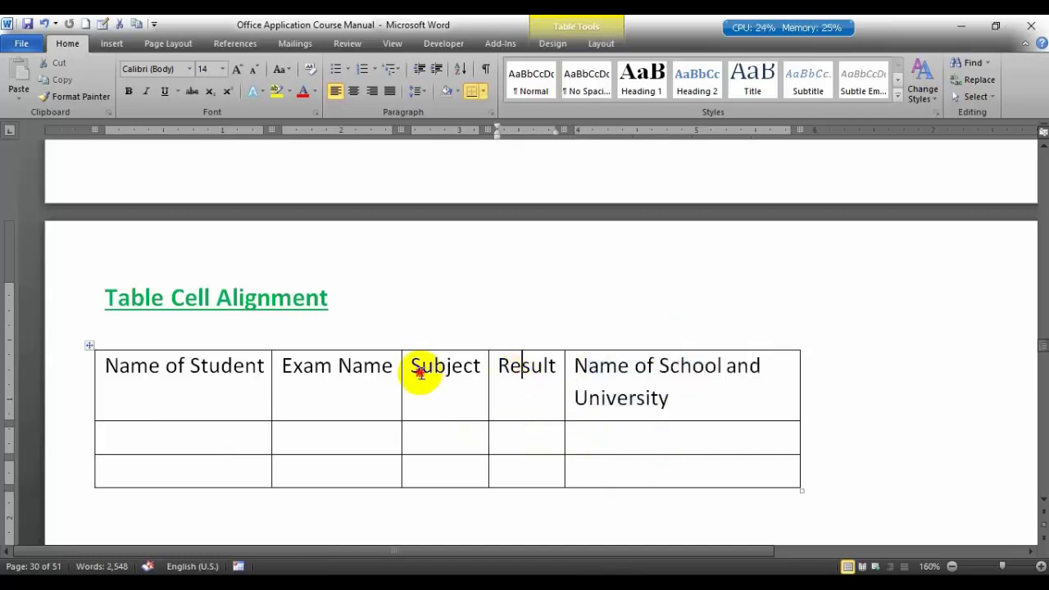
pyautogui.click(314, 366)
pyautogui.click(95, 369)
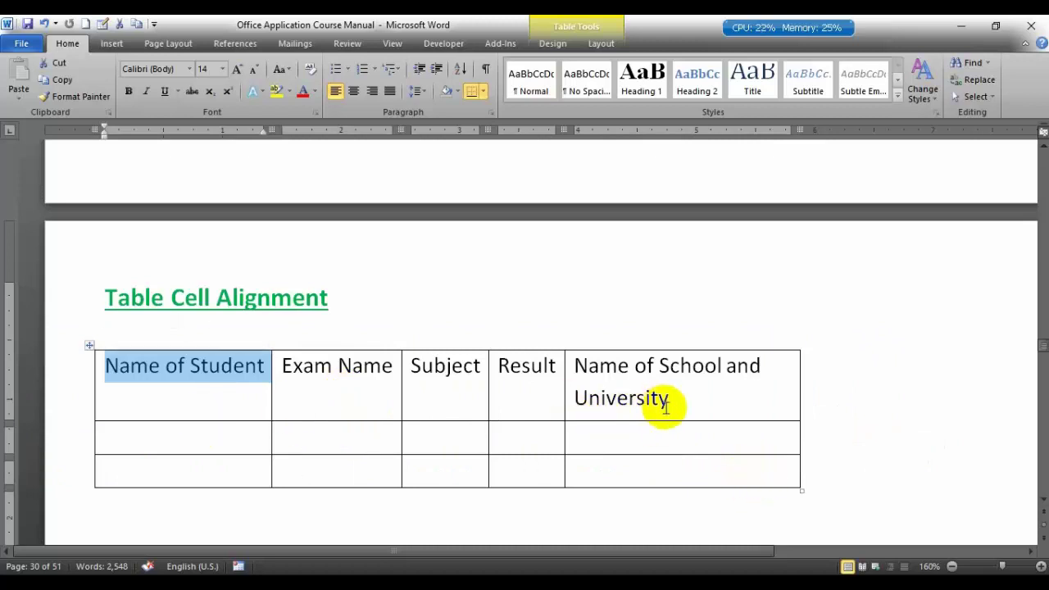
pyautogui.moveTo(671, 401); pyautogui.dragTo(121, 401)
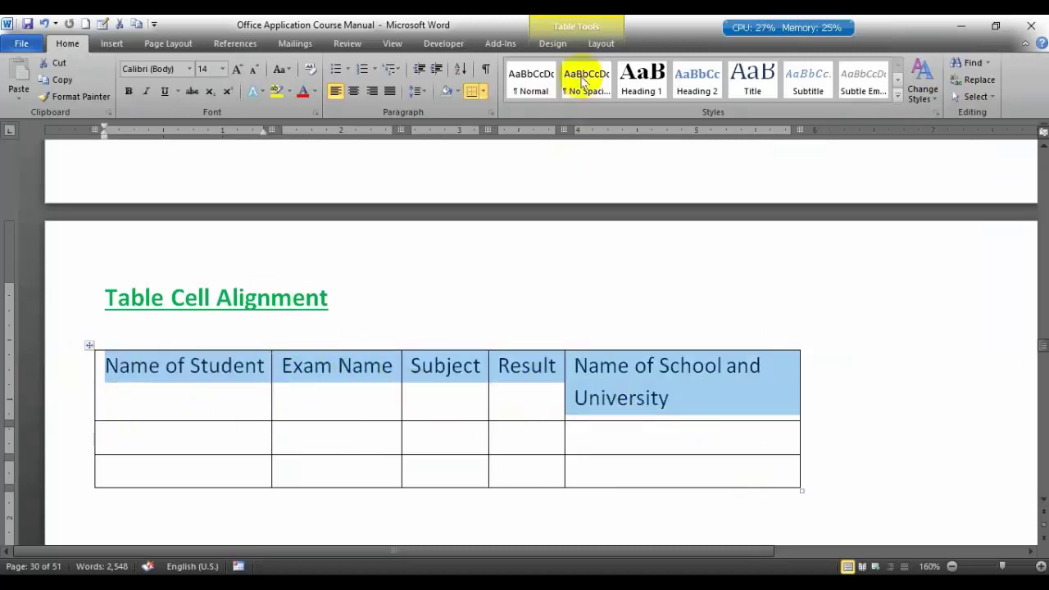
# Step: Try center, bottom and right alignments on the header row, ending with Align Top Center
pyautogui.click(601, 43)
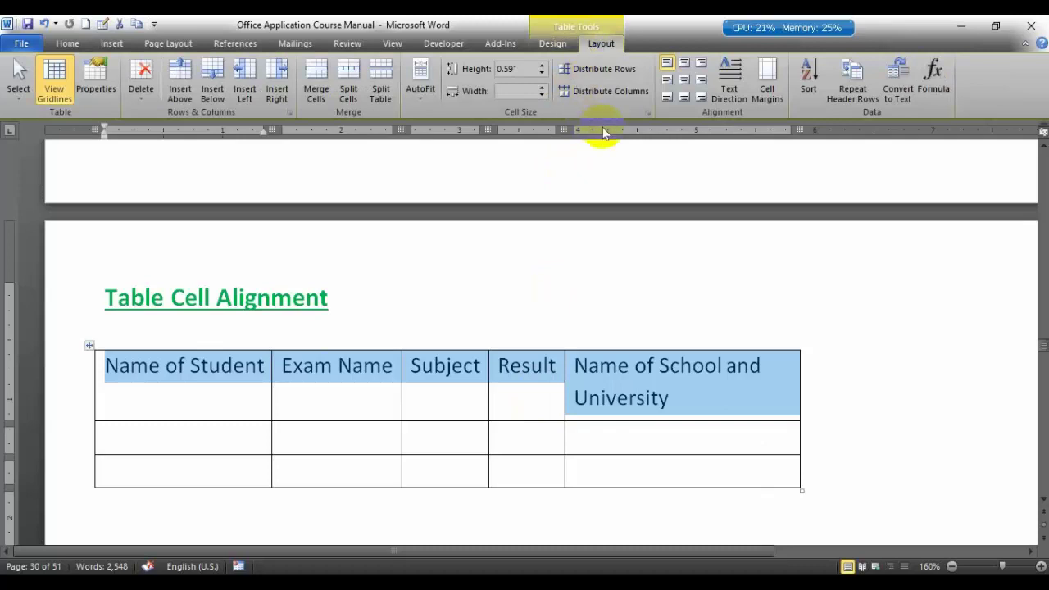
pyautogui.click(684, 67)
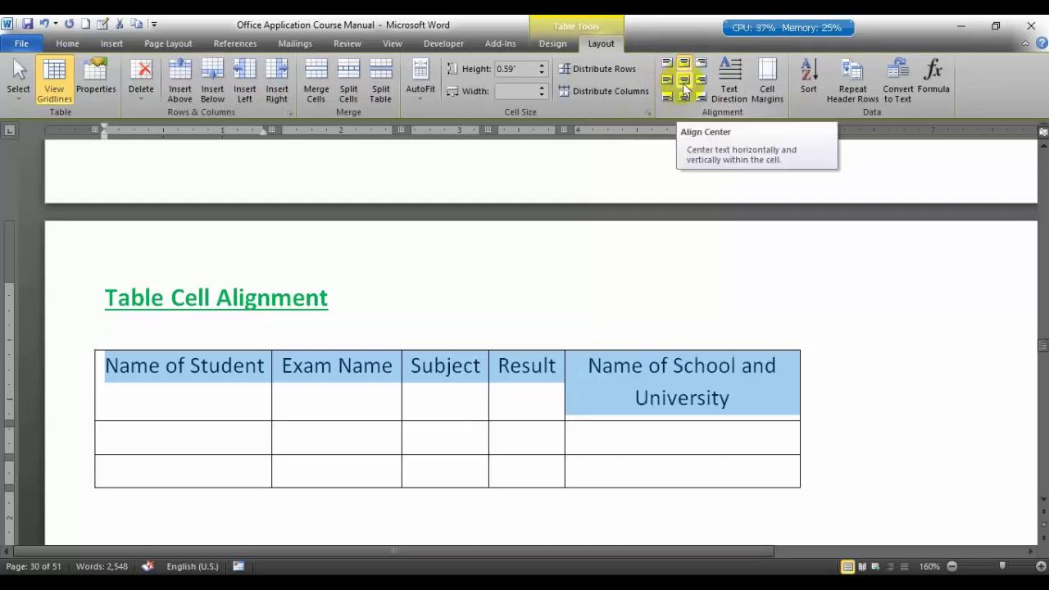
pyautogui.click(684, 82)
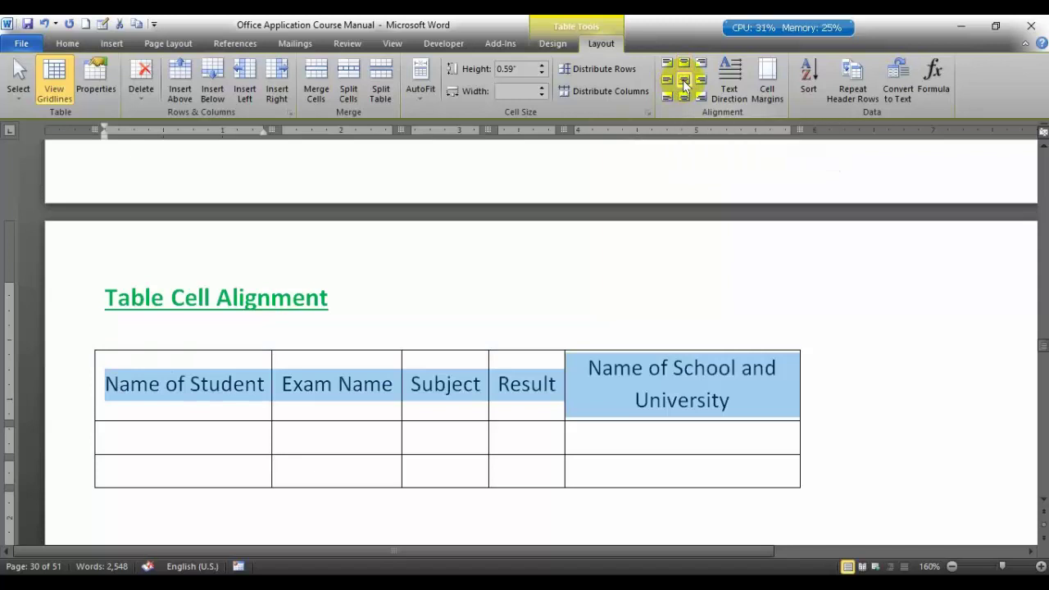
pyautogui.click(684, 97)
pyautogui.click(701, 97)
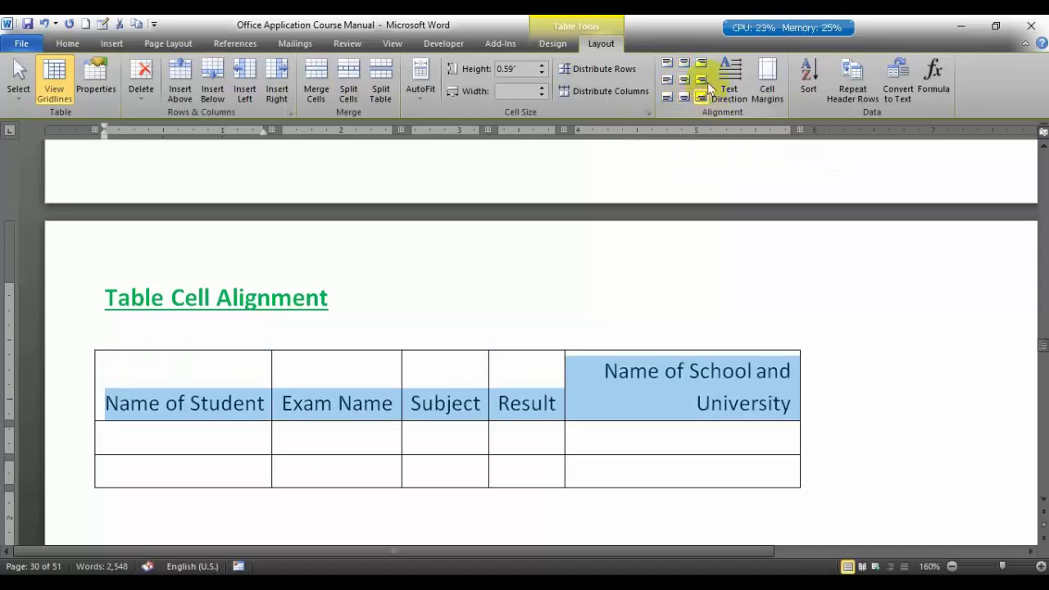
pyautogui.click(700, 79)
pyautogui.click(695, 63)
pyautogui.click(684, 63)
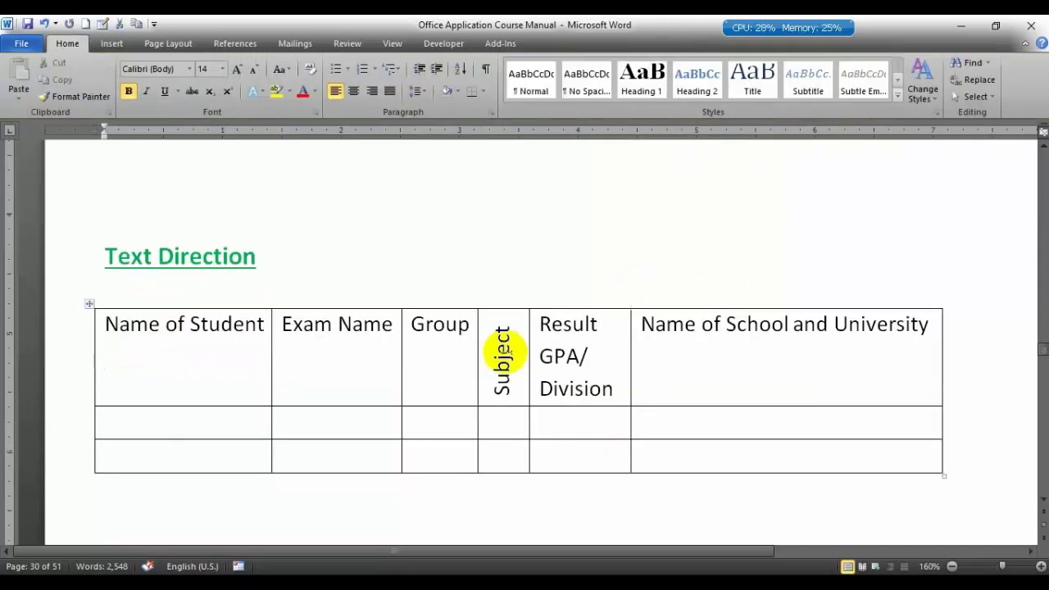
# Step: Scroll to the Text Direction table and put the cursor in the Group header cell
pyautogui.click(597, 447)
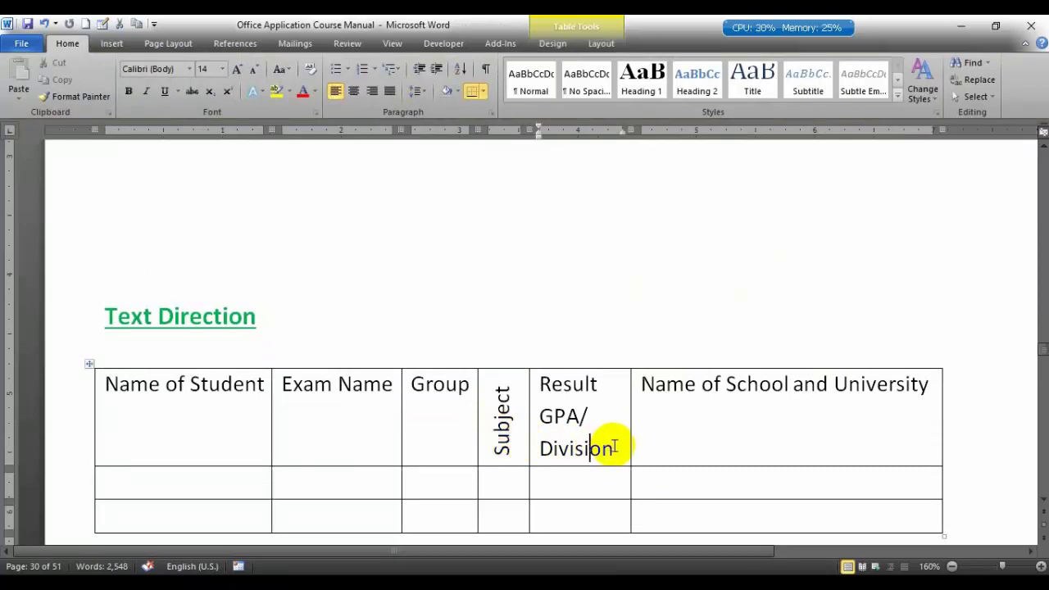
pyautogui.scroll(-2, 606, 458)
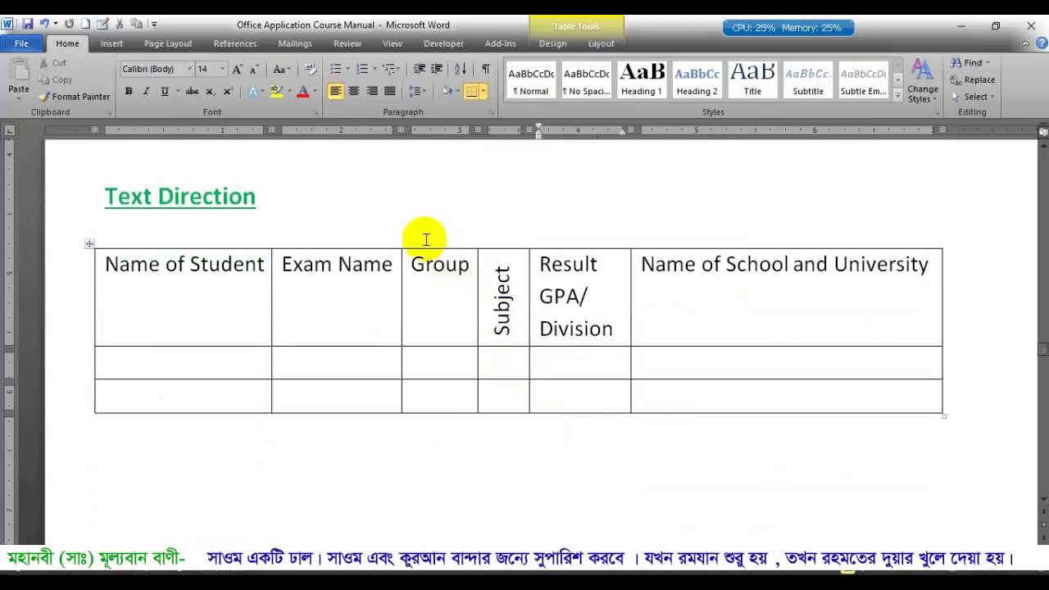
pyautogui.moveTo(413, 263); pyautogui.dragTo(462, 265)
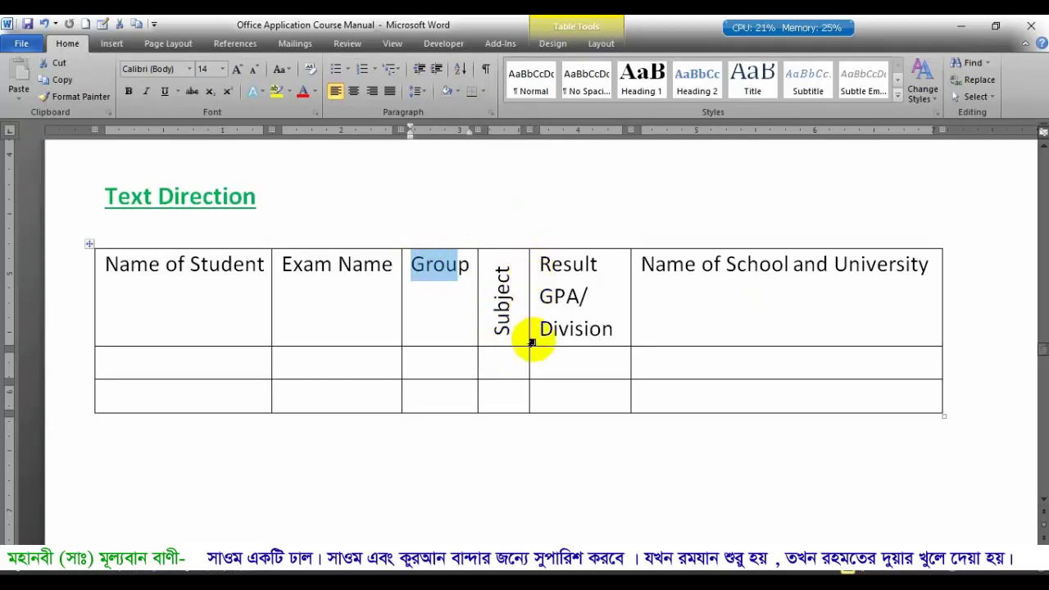
pyautogui.click(432, 334)
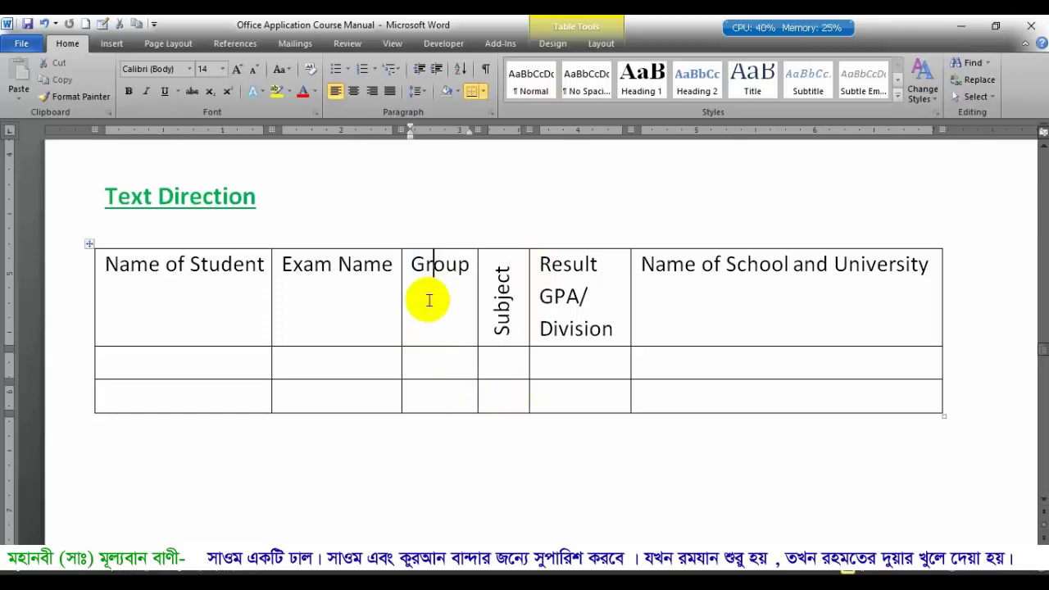
# Step: Cycle the Group header's text direction until it runs top-to-bottom
pyautogui.click(601, 43)
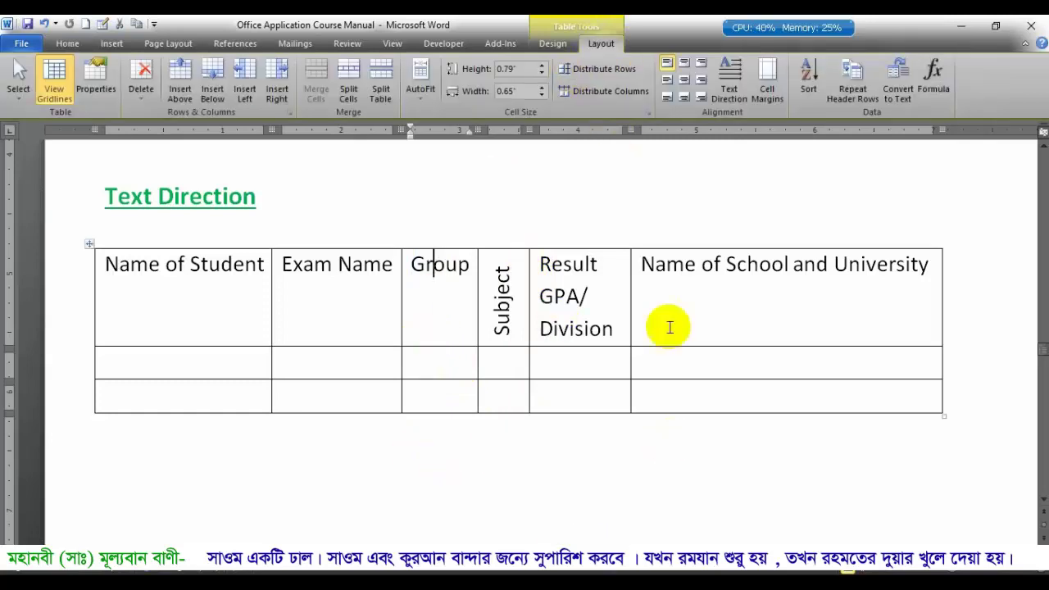
pyautogui.click(725, 99)
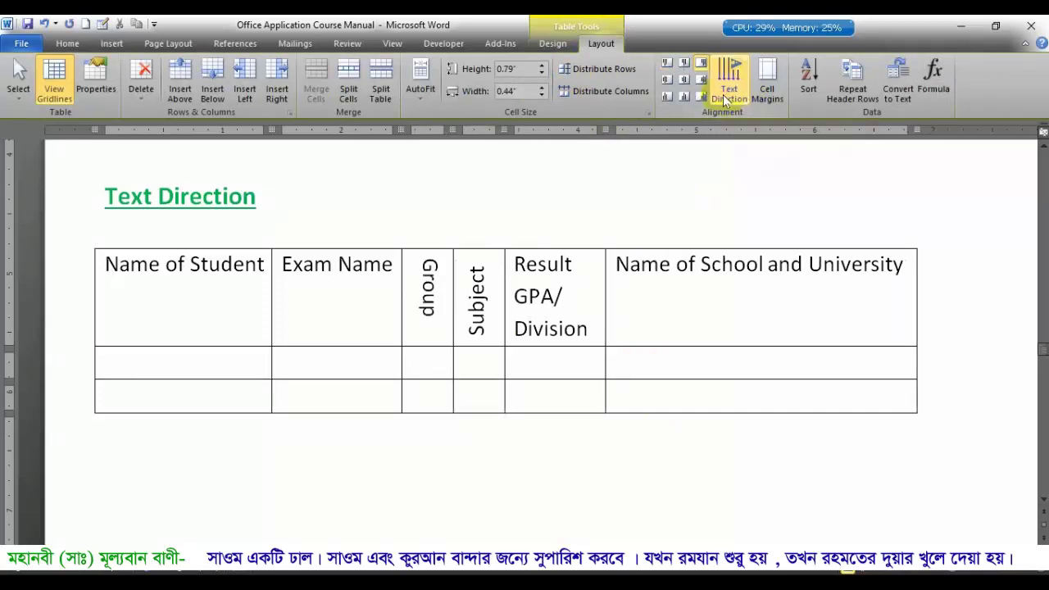
pyautogui.click(721, 94)
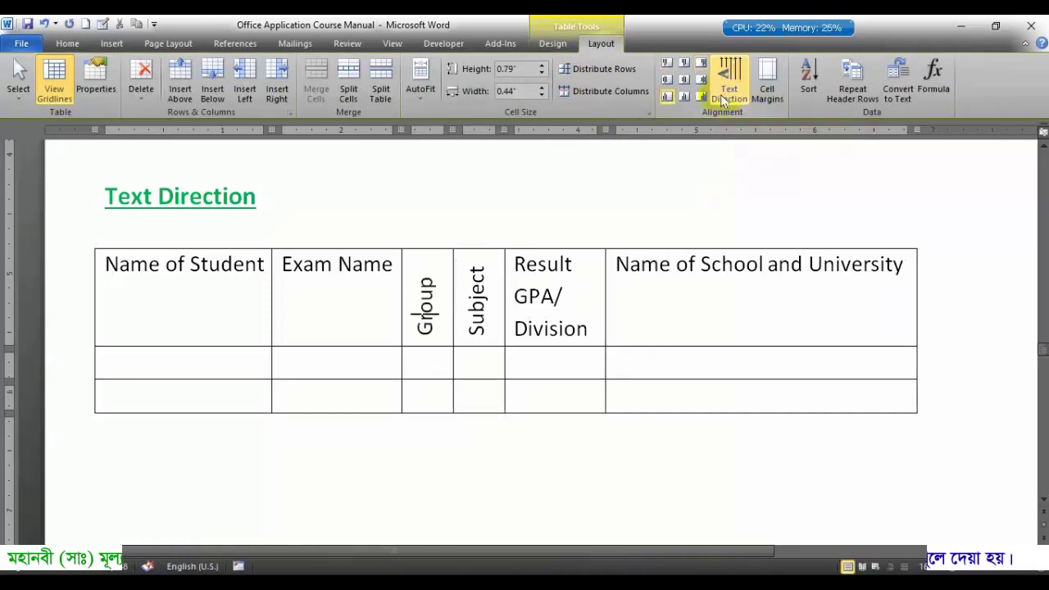
pyautogui.click(720, 95)
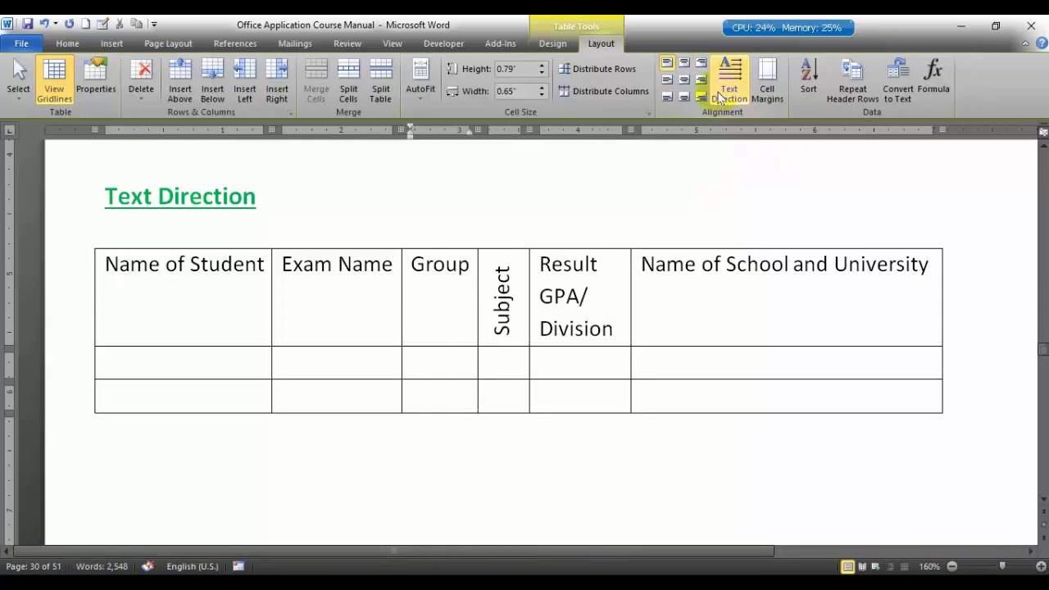
pyautogui.click(719, 98)
pyautogui.click(719, 97)
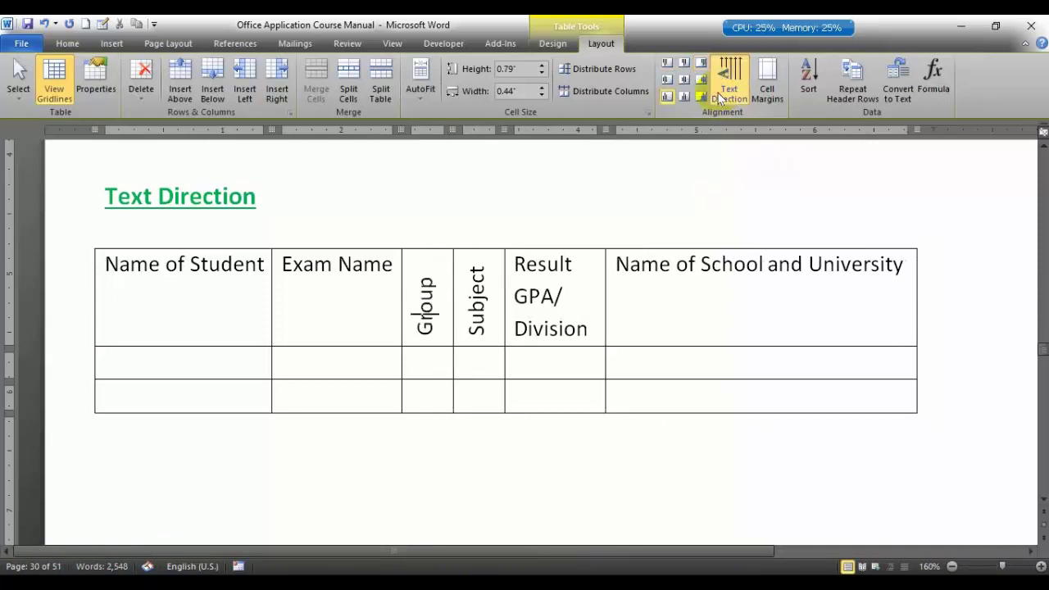
pyautogui.click(719, 97)
pyautogui.click(719, 97)
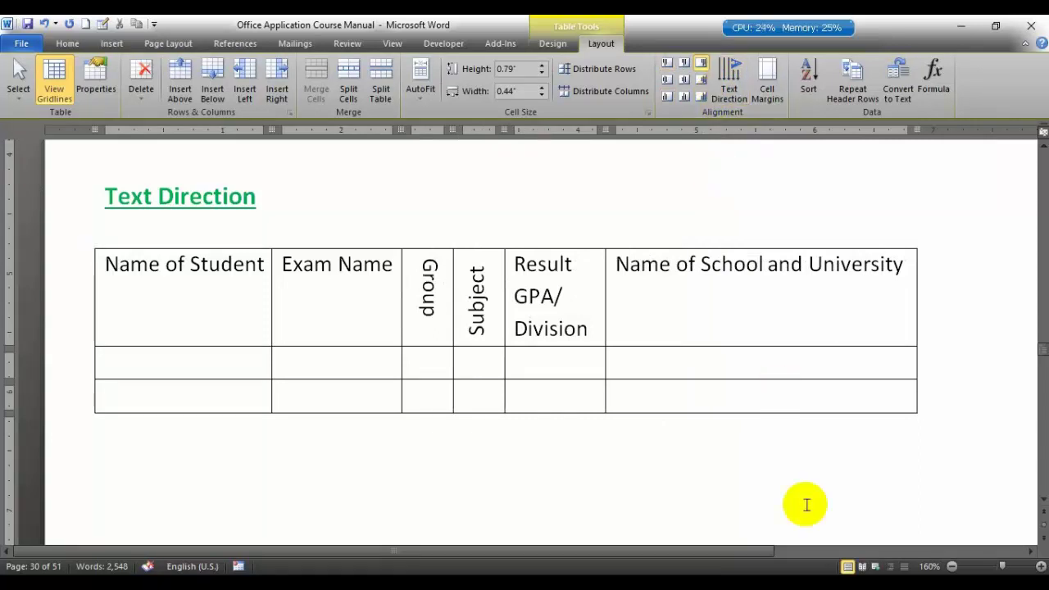
pyautogui.click(611, 587)
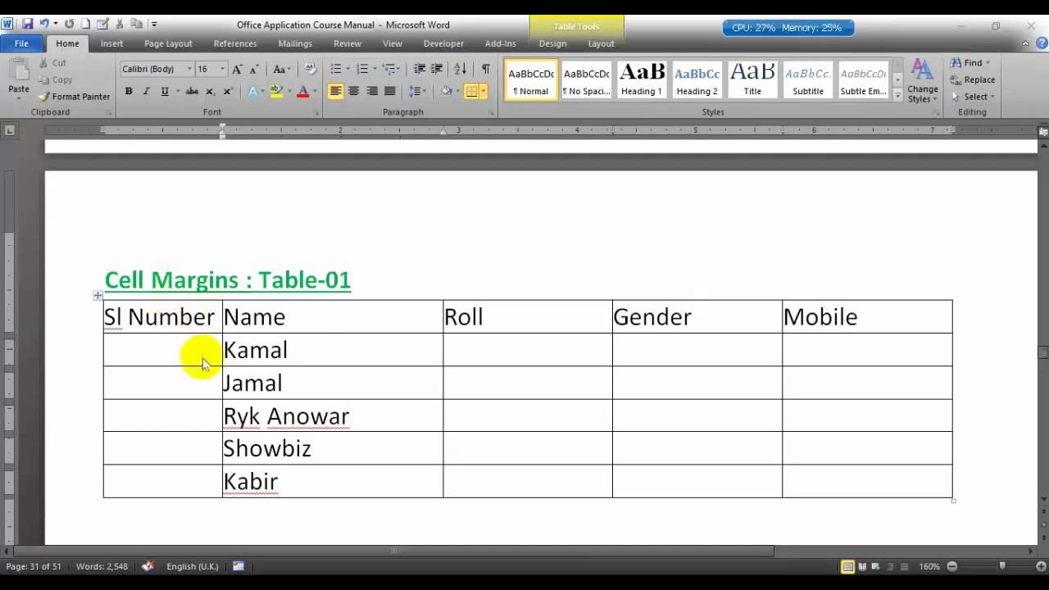
# Step: Scroll down to Table-2 and click after Kamal to see its roomier cell padding
pyautogui.click(610, 46)
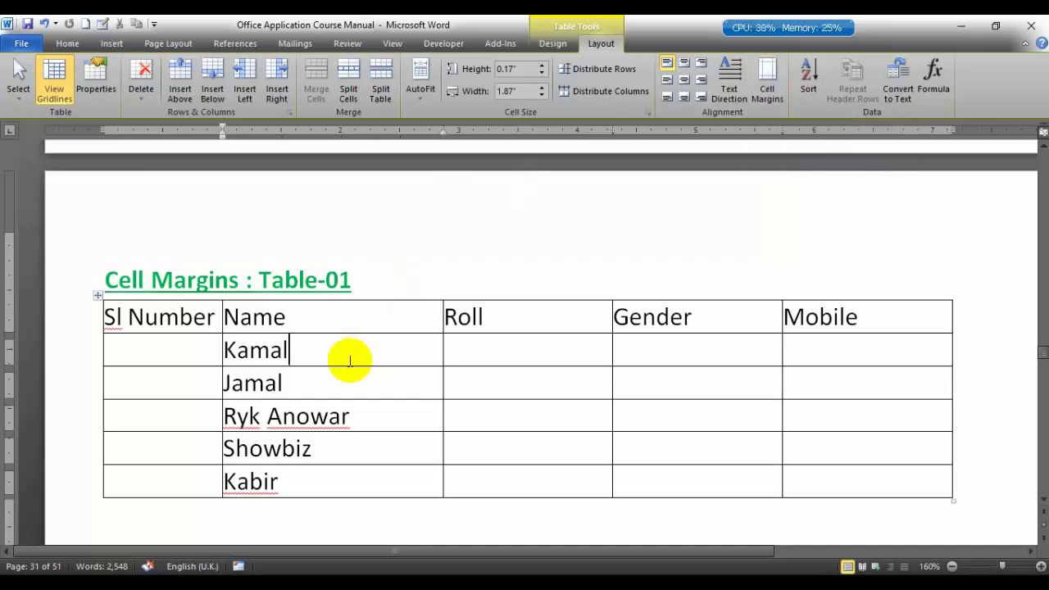
pyautogui.scroll(-4, 350, 361)
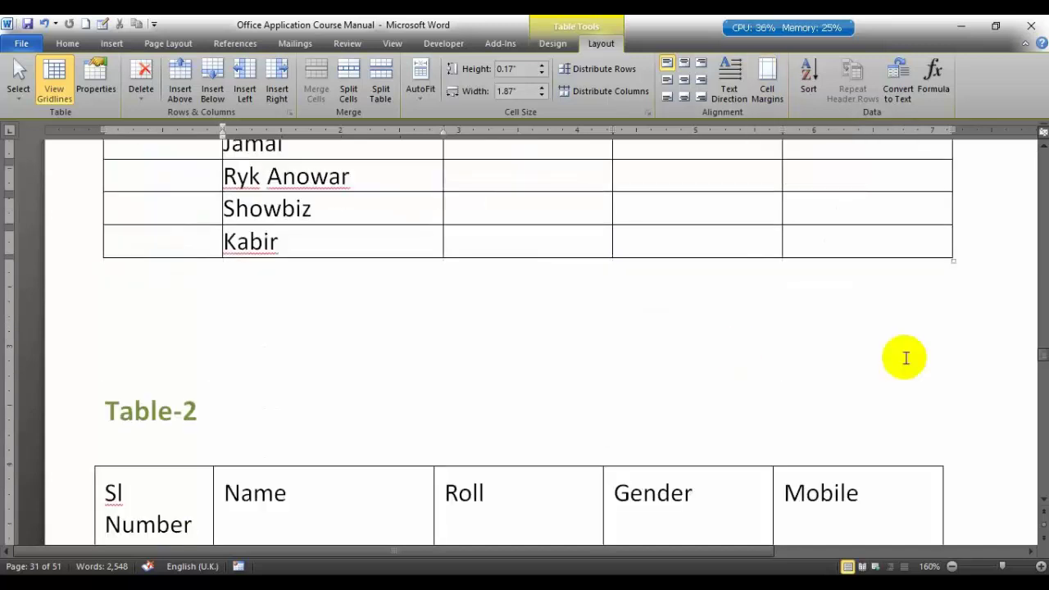
pyautogui.click(131, 340)
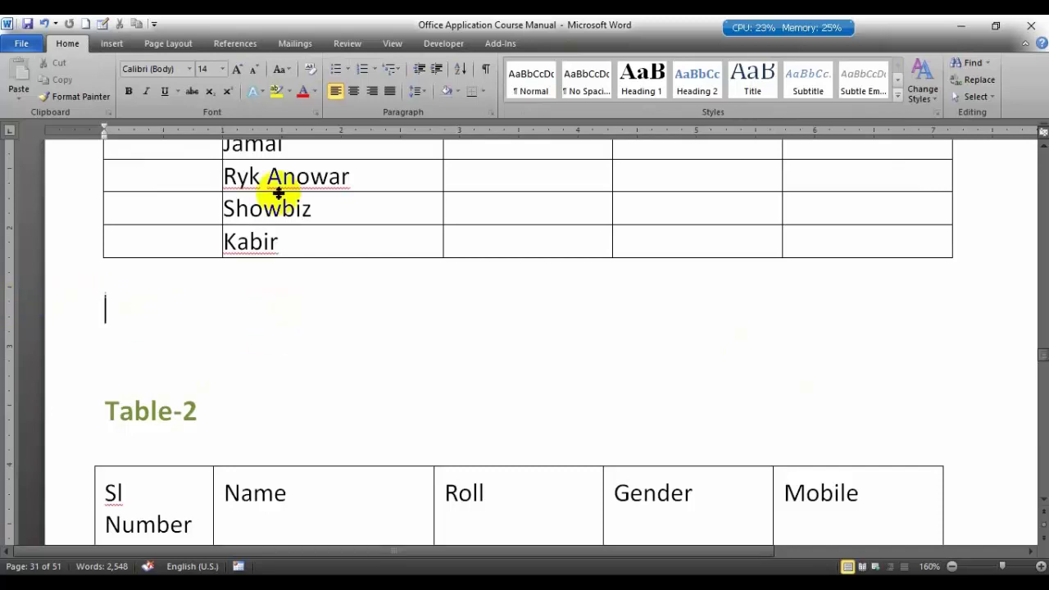
pyautogui.scroll(-3, 276, 164)
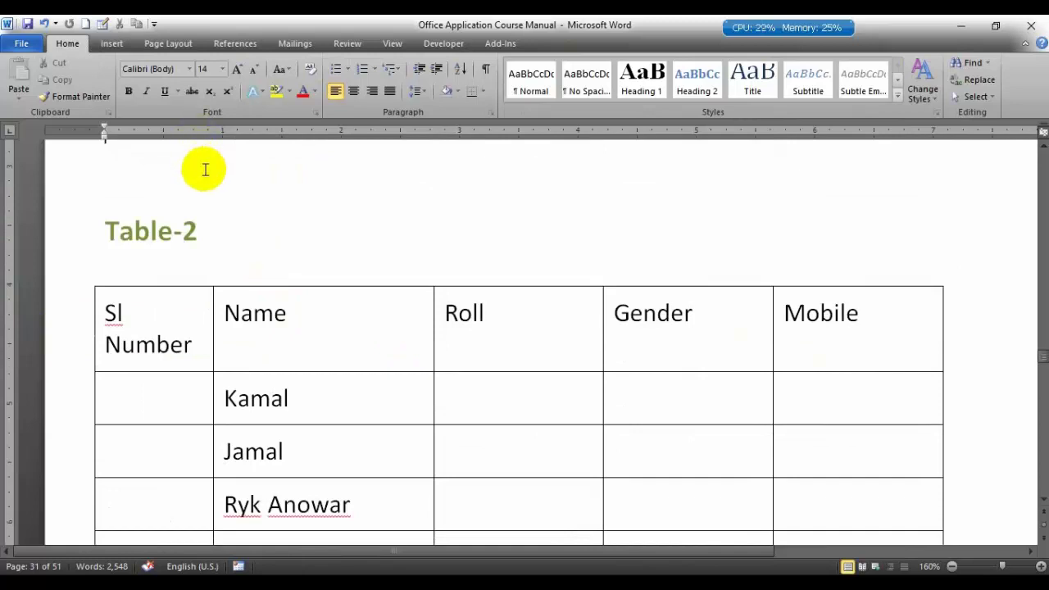
pyautogui.scroll(-1, 270, 303)
pyautogui.click(303, 349)
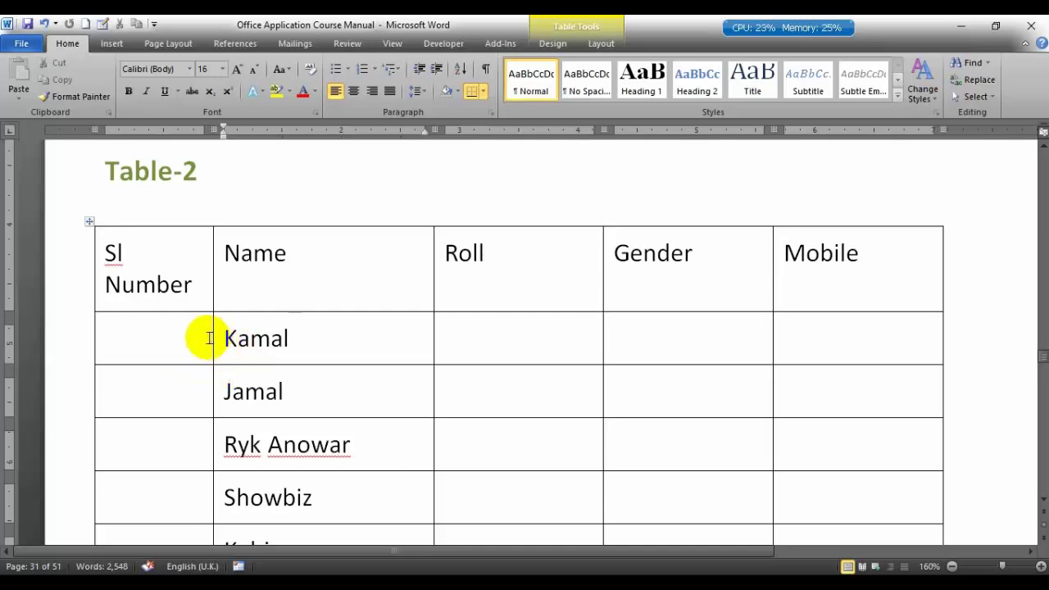
# Step: Return to Table-01 and place the cursor after Kamal in its Name column
pyautogui.scroll(5, 286, 281)
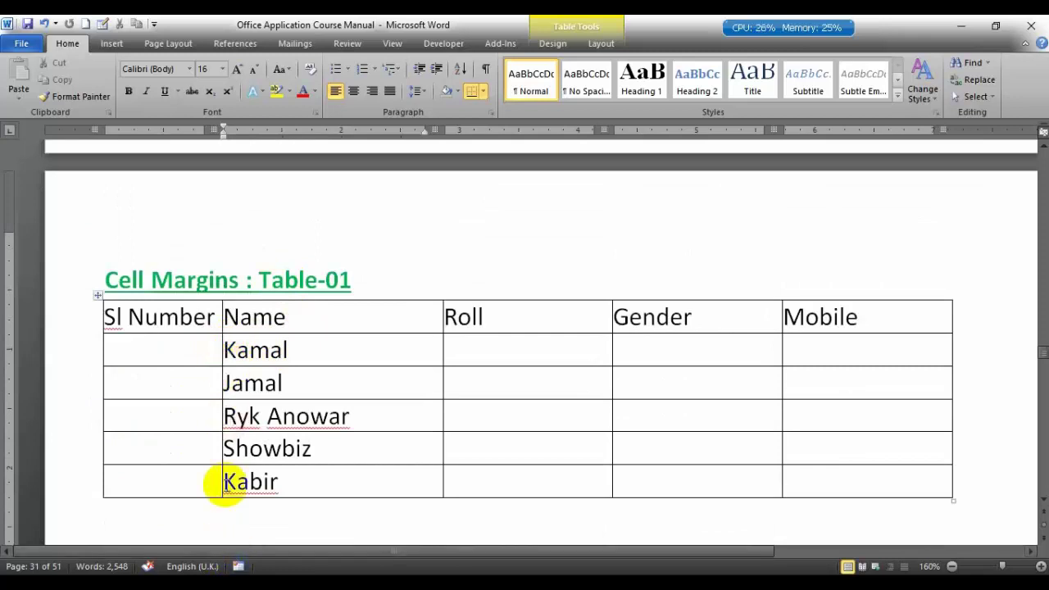
pyautogui.click(223, 484)
pyautogui.scroll(3, 238, 393)
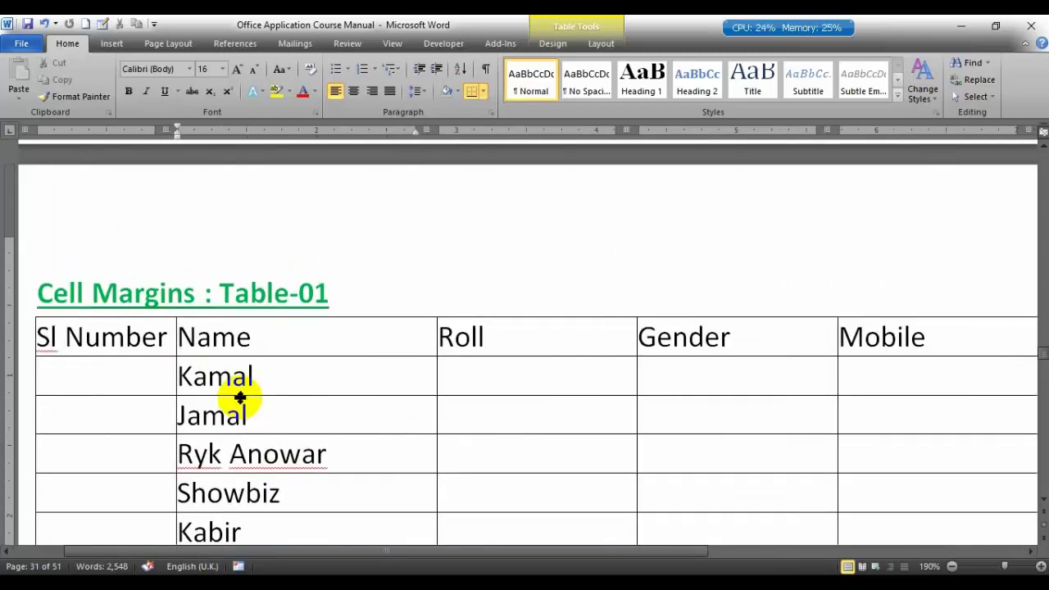
pyautogui.scroll(-3, 246, 379)
pyautogui.scroll(-4, 246, 375)
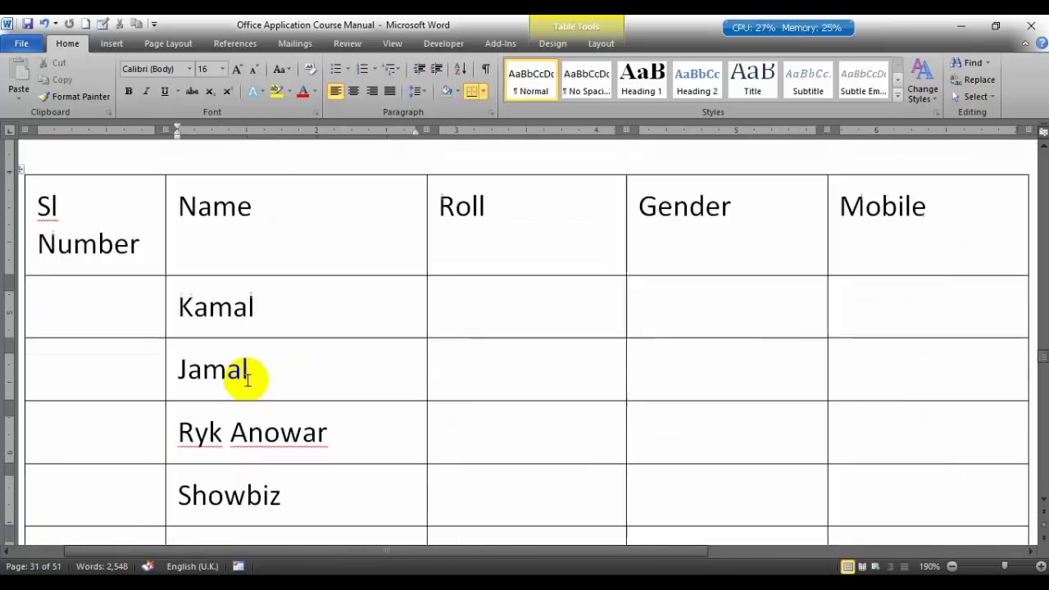
pyautogui.click(171, 310)
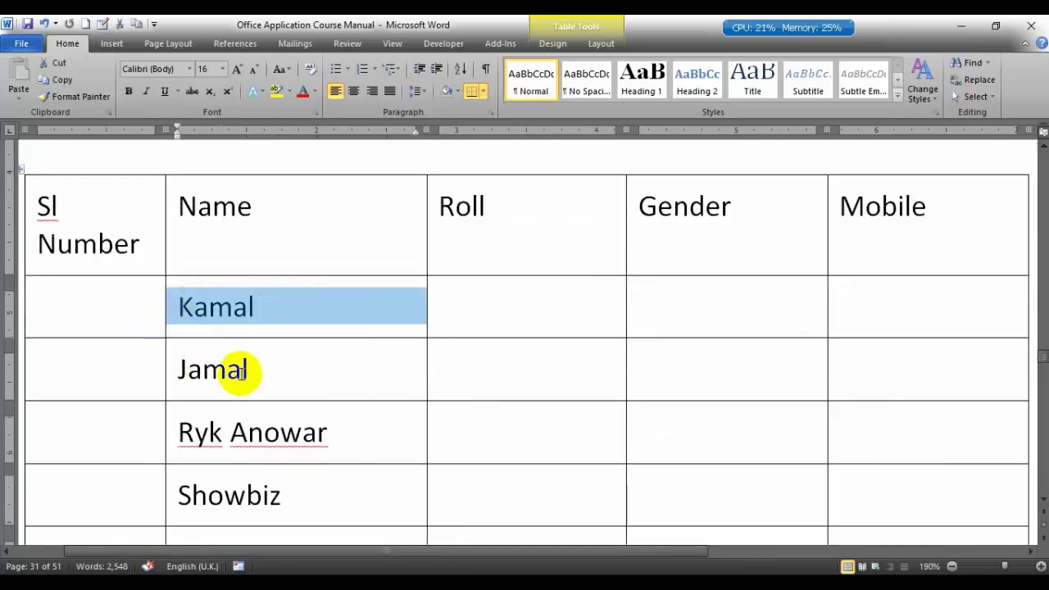
pyautogui.click(492, 330)
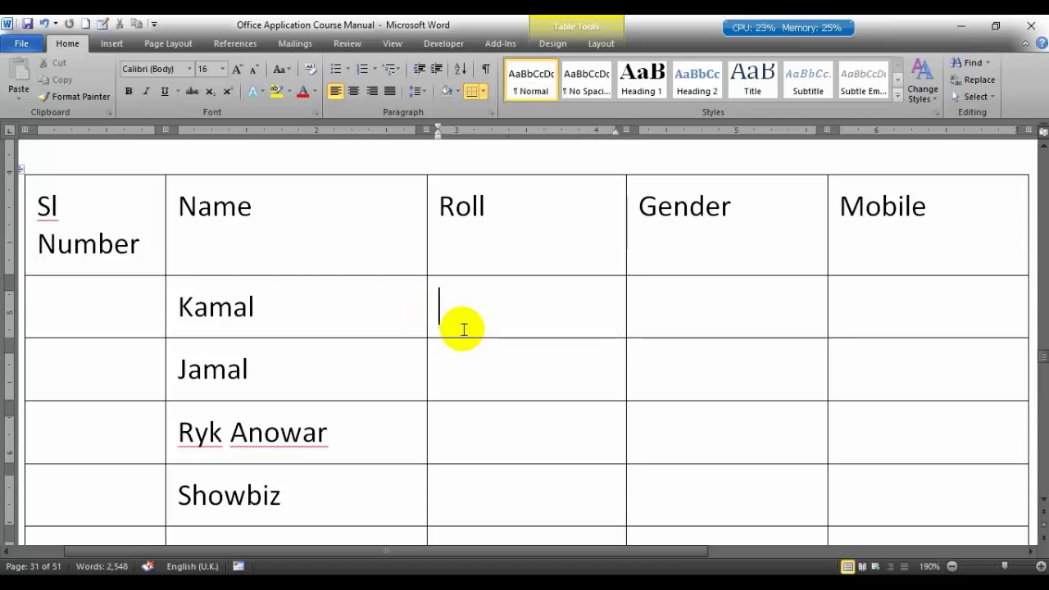
pyautogui.scroll(2, 499, 306)
pyautogui.scroll(3, 500, 307)
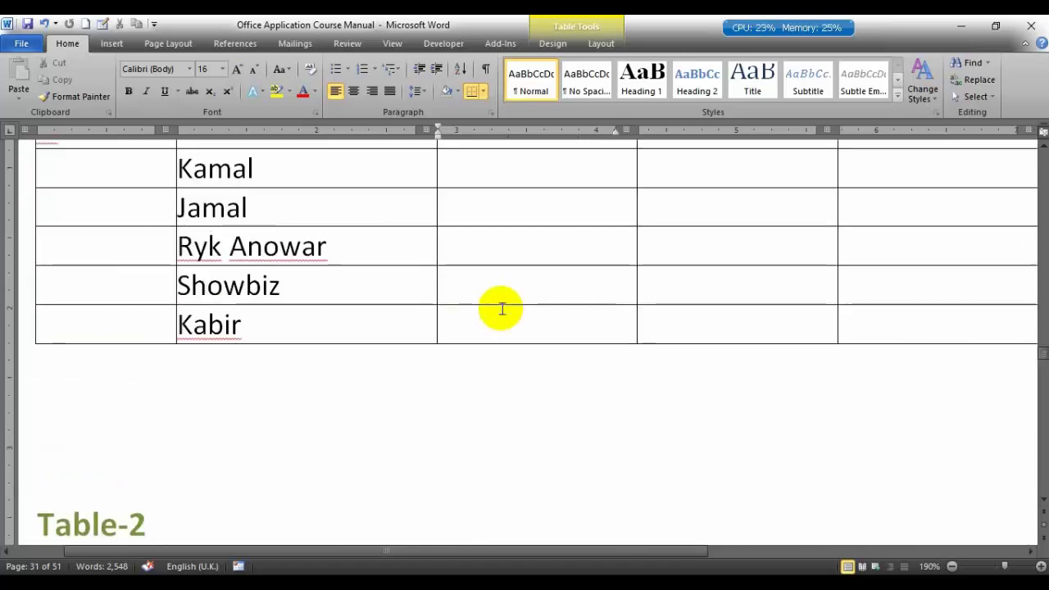
pyautogui.scroll(1, 502, 309)
pyautogui.scroll(1, 502, 309)
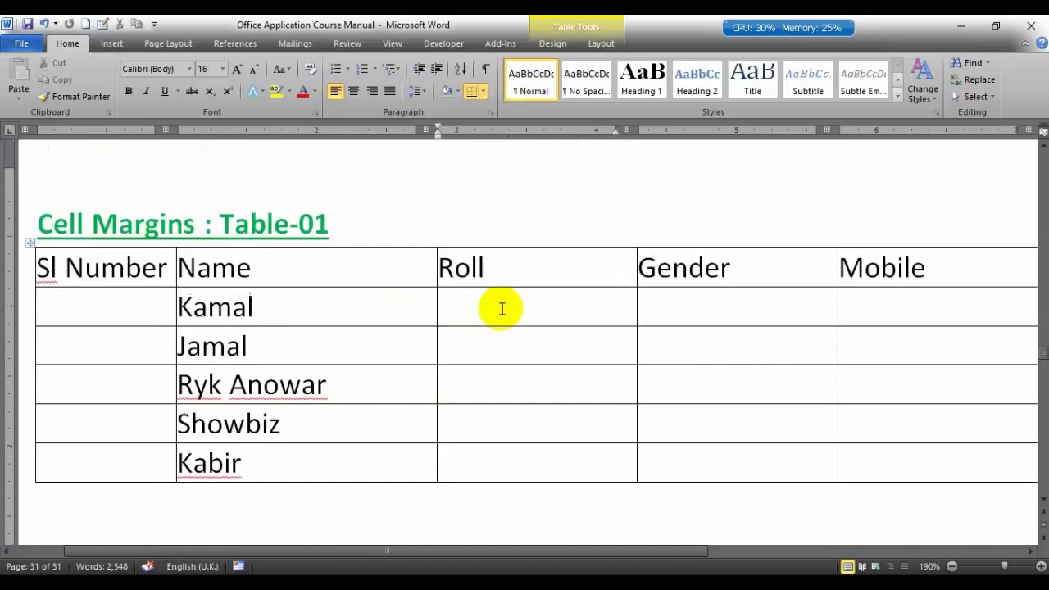
pyautogui.click(298, 298)
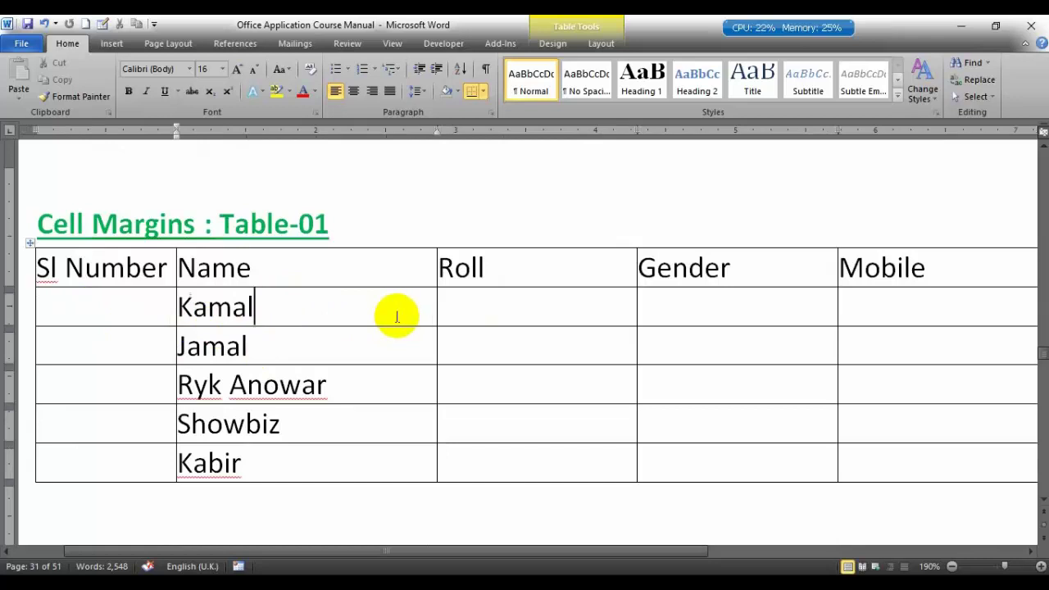
# Step: Set Table-01's cell margins to 0.07" top, bottom and left and 0.06" right
pyautogui.click(591, 42)
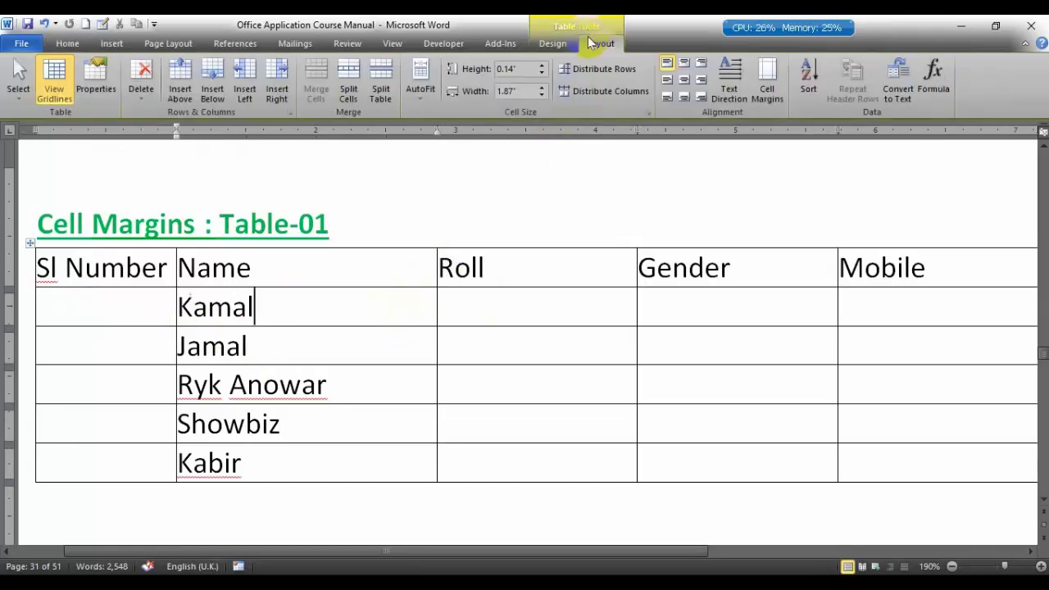
pyautogui.click(768, 78)
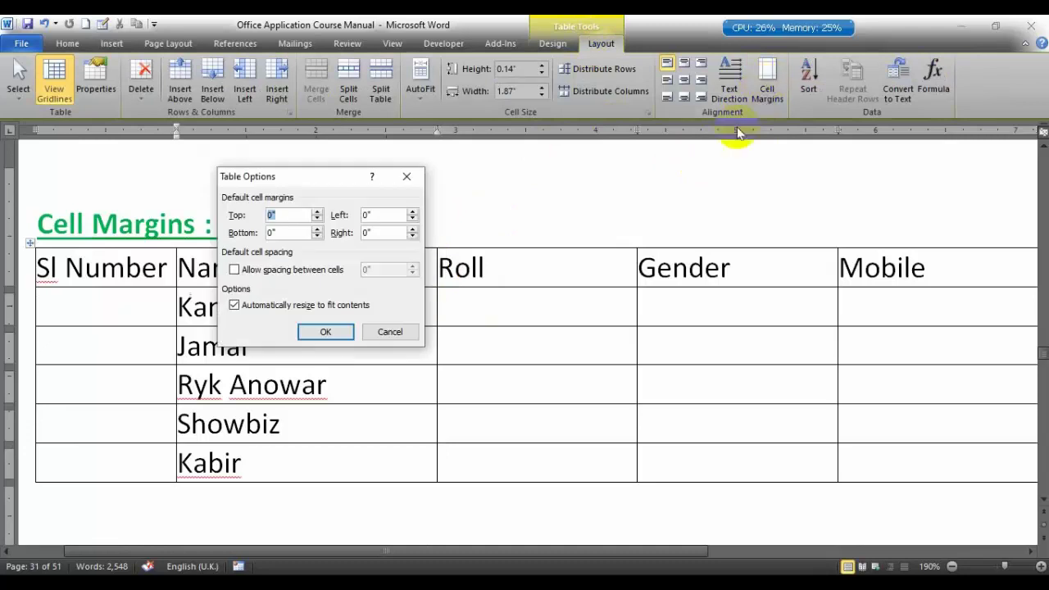
pyautogui.moveTo(311, 176); pyautogui.dragTo(614, 106)
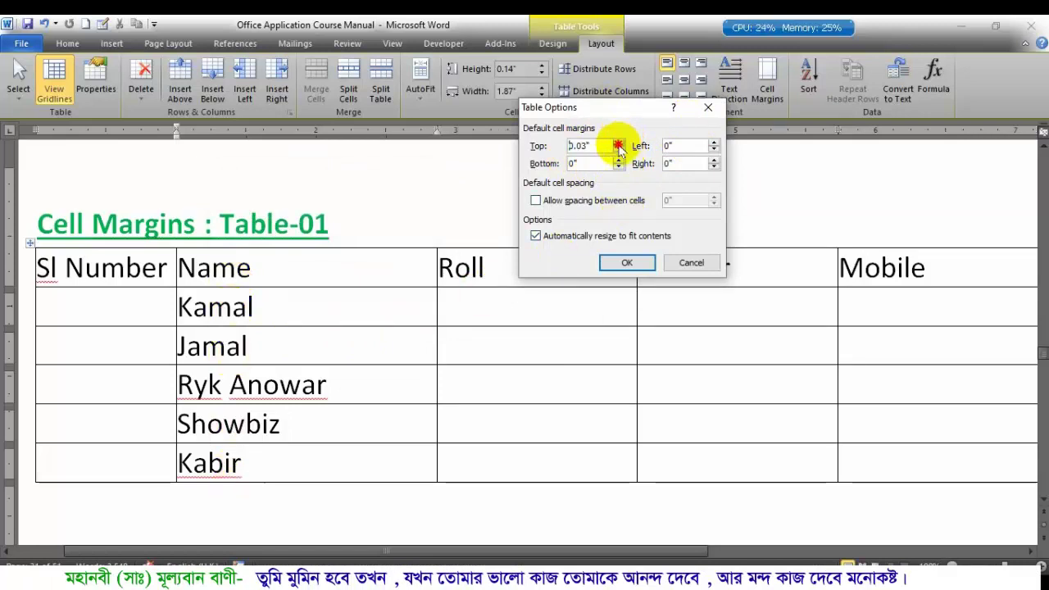
pyautogui.click(618, 143)
pyautogui.click(618, 143)
pyautogui.click(618, 143)
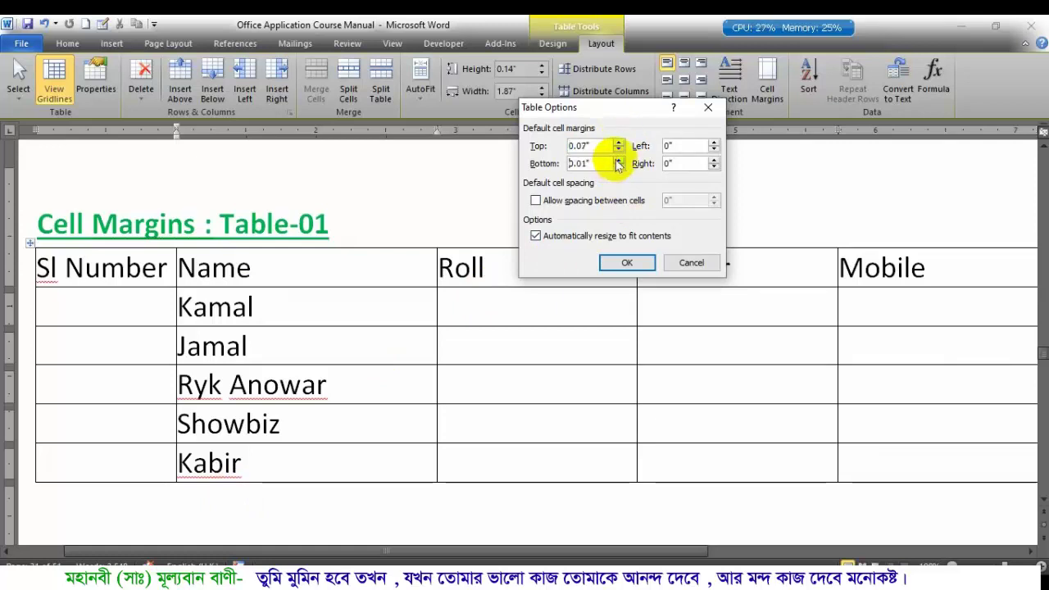
pyautogui.click(618, 162)
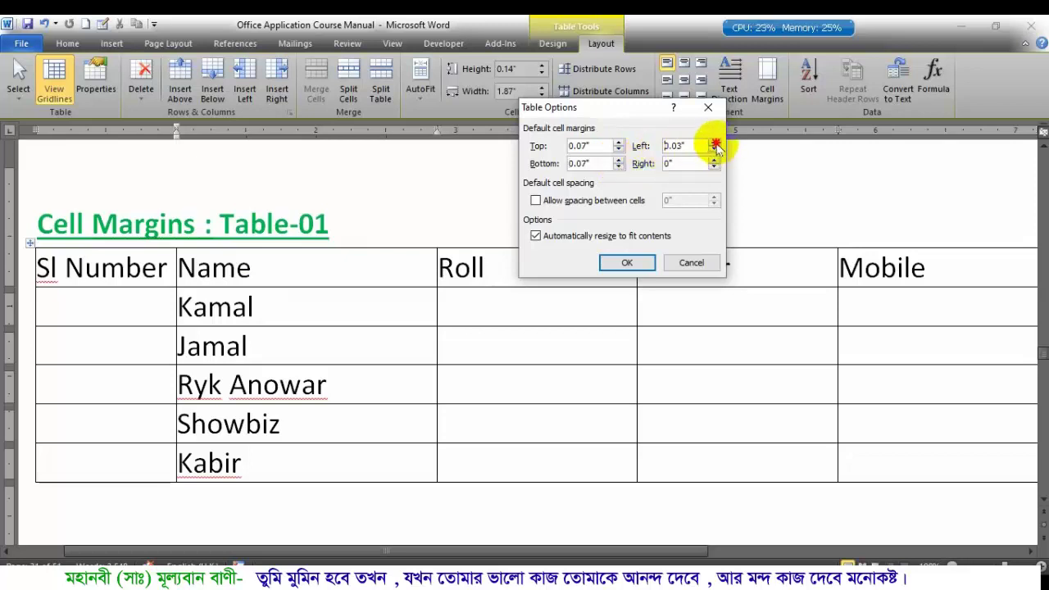
pyautogui.click(714, 144)
pyautogui.click(714, 144)
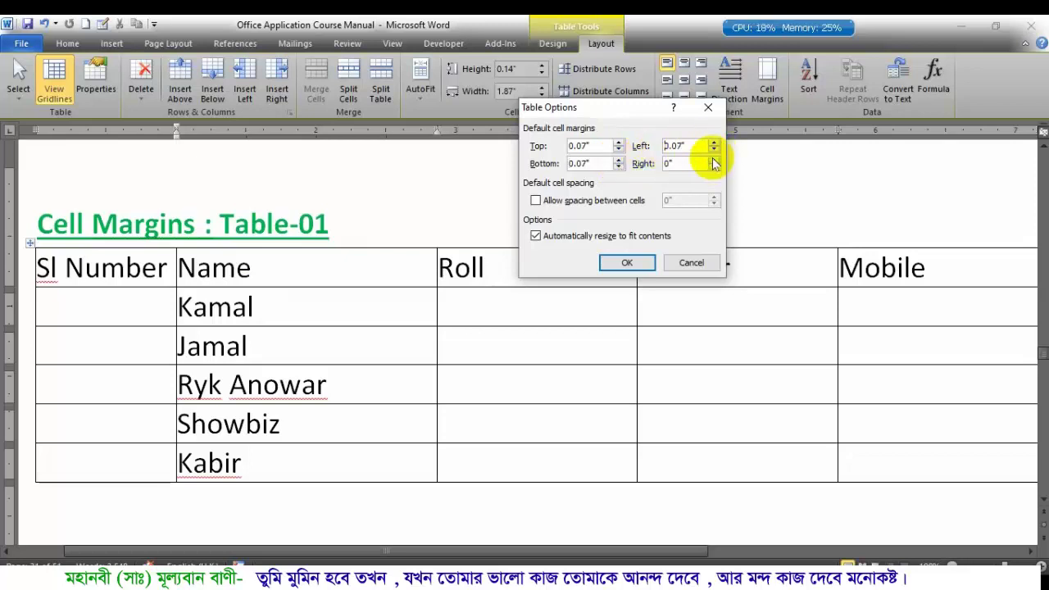
pyautogui.click(627, 262)
pyautogui.scroll(-2, 240, 424)
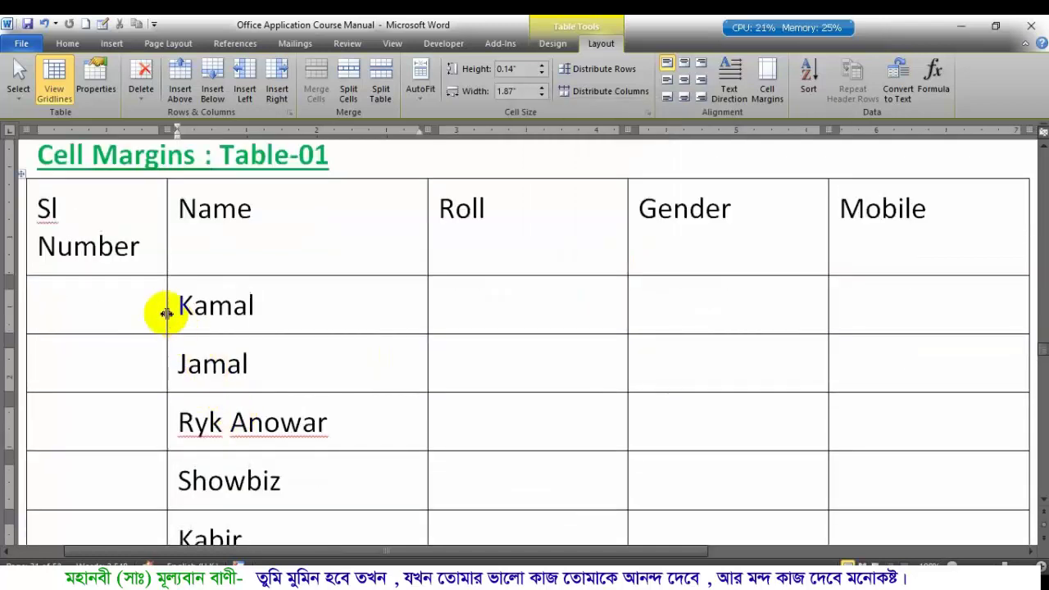
# Step: Enter 0 for Table-01's top, bottom, left and right cell margins and confirm
pyautogui.scroll(-5, 206, 375)
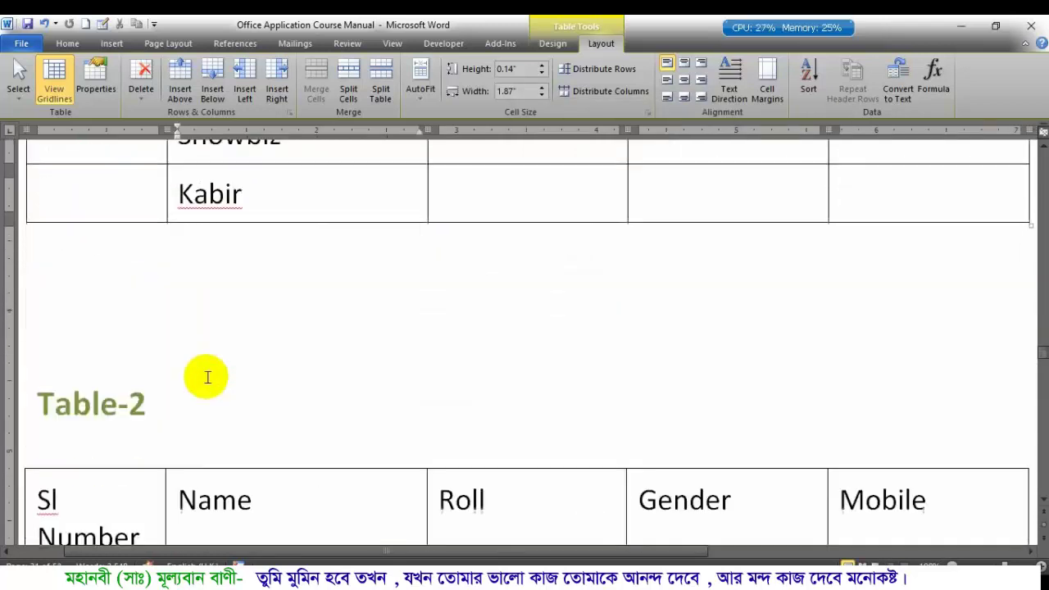
pyautogui.scroll(-3, 211, 402)
pyautogui.scroll(8, 188, 457)
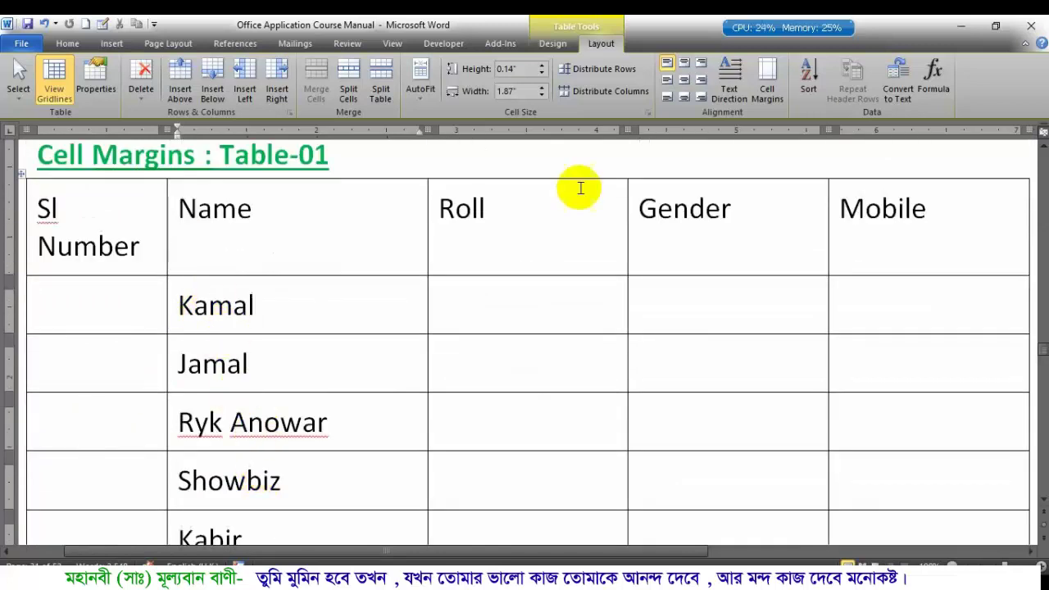
pyautogui.click(768, 83)
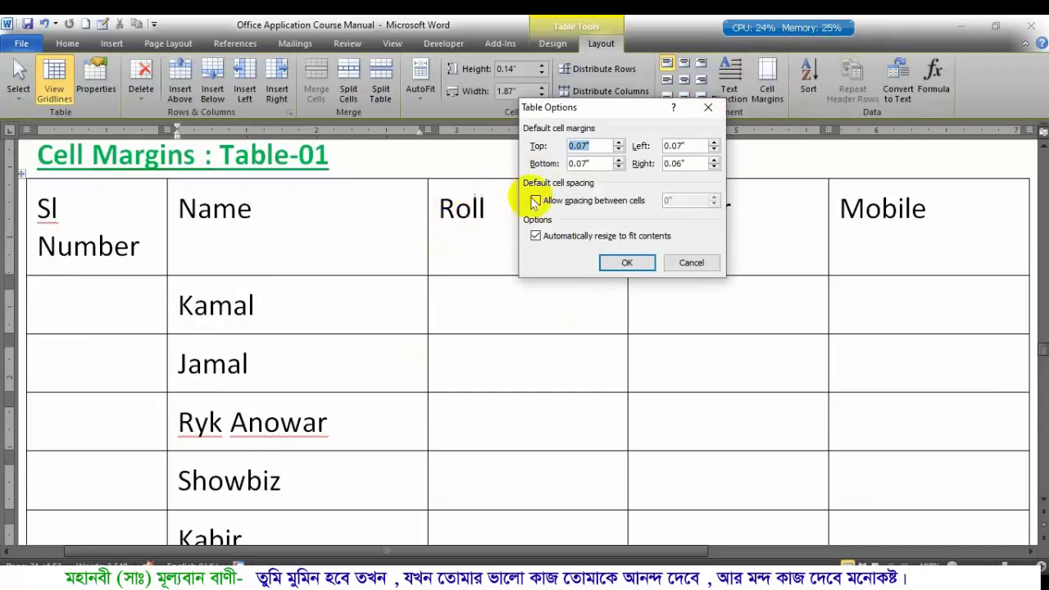
pyautogui.write('0')
pyautogui.doubleClick(592, 164)
pyautogui.write('0')
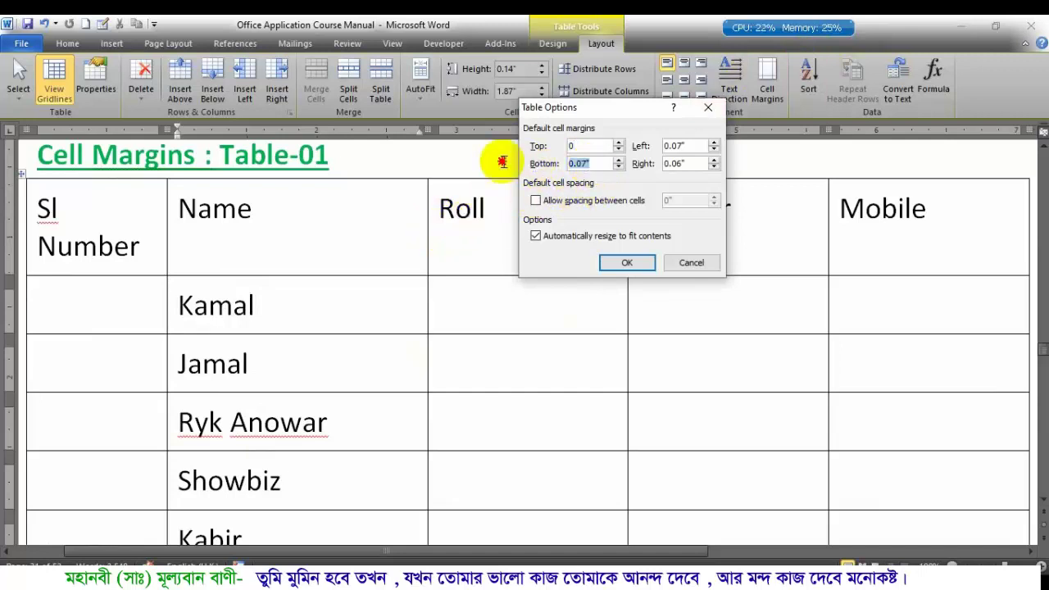
pyautogui.doubleClick(688, 146)
pyautogui.write('0')
pyautogui.doubleClick(686, 163)
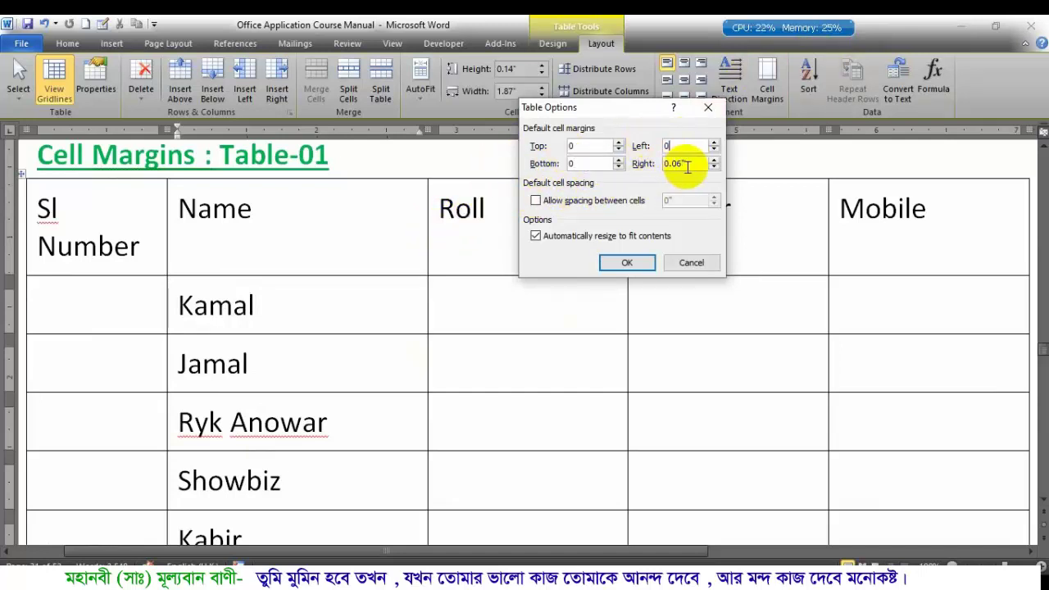
pyautogui.write('0')
pyautogui.press('Return')
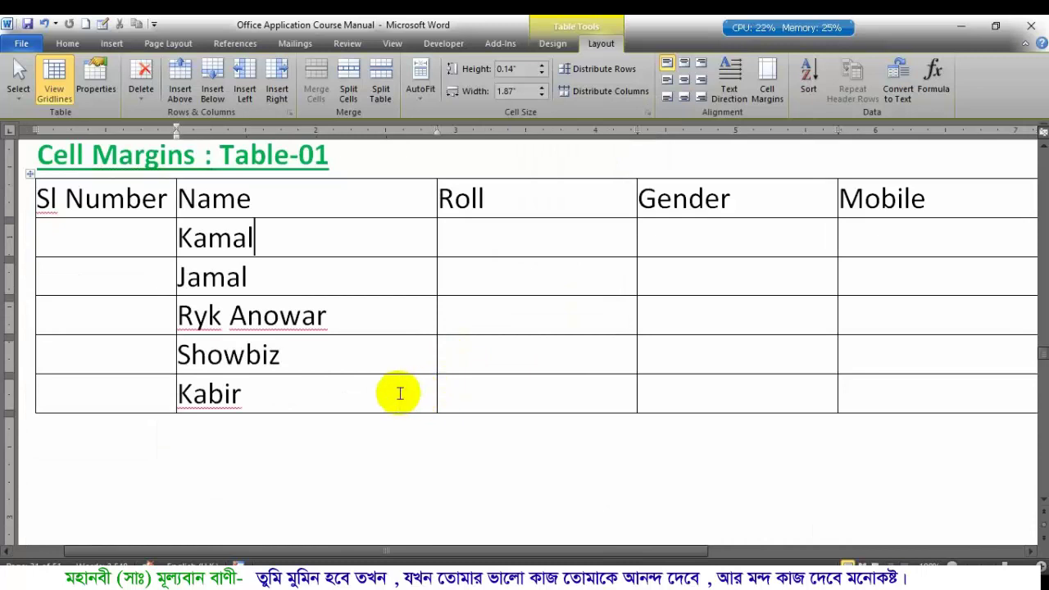
# Step: Scroll down to Table-3, click into its Roll cell and bring up its Cell Margins options
pyautogui.scroll(2, 357, 380)
pyautogui.scroll(-5, 349, 346)
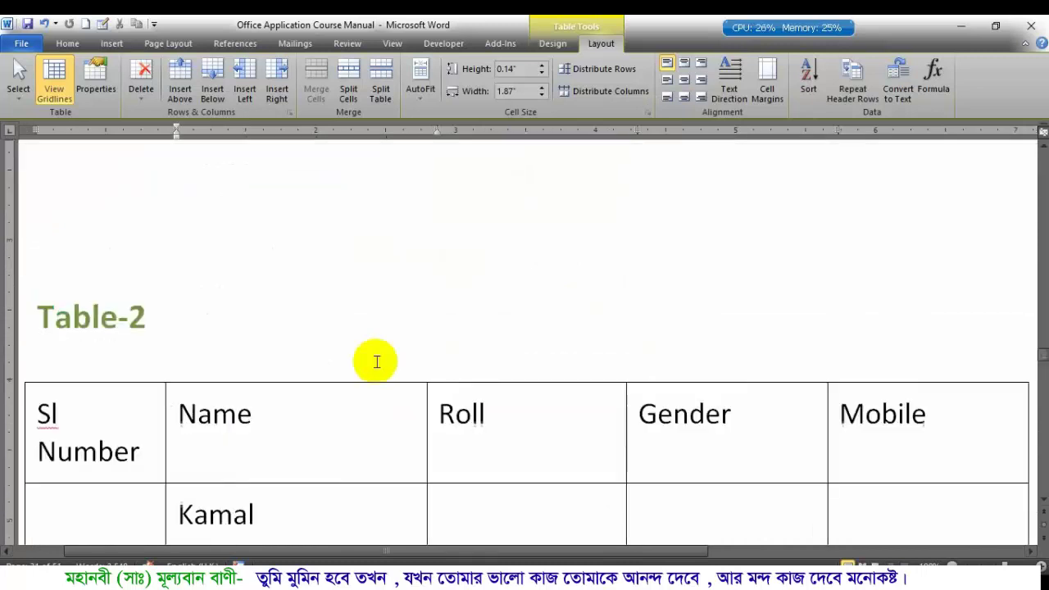
pyautogui.scroll(-3, 376, 362)
pyautogui.click(347, 343)
pyautogui.scroll(-3, 351, 344)
pyautogui.scroll(-5, 350, 345)
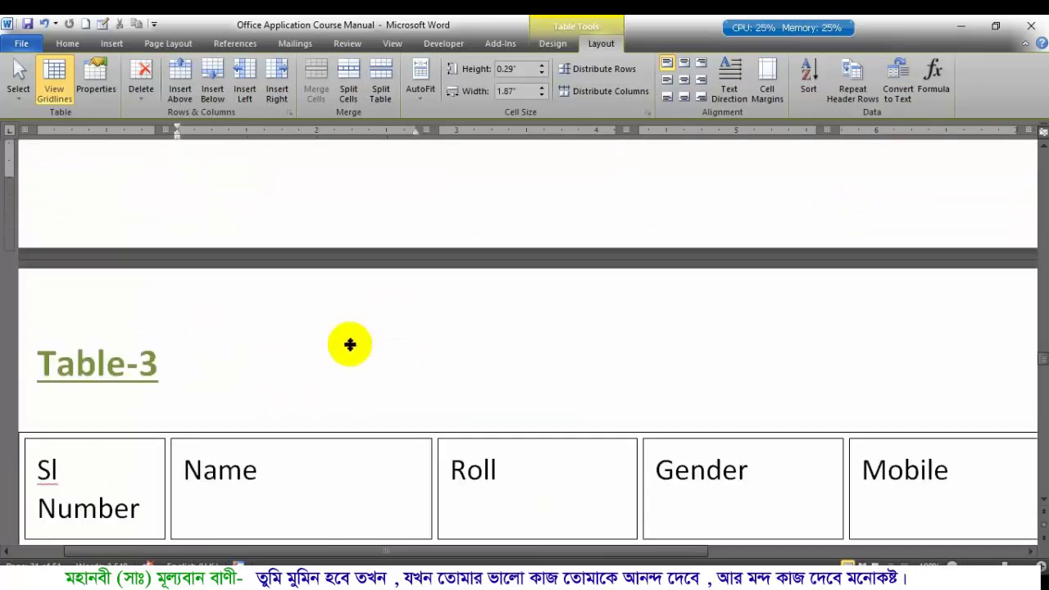
pyautogui.scroll(-3, 350, 345)
pyautogui.keyDown('ctrl'); pyautogui.scroll(-2, 350, 345); pyautogui.keyUp('ctrl')
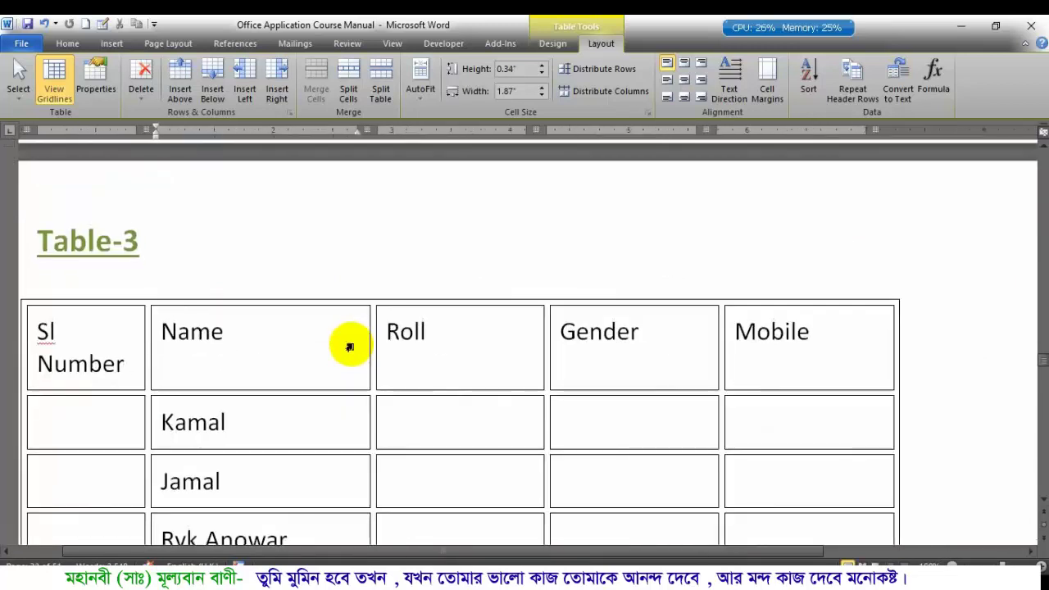
pyautogui.keyDown('ctrl'); pyautogui.scroll(-1, 351, 346); pyautogui.keyUp('ctrl')
pyautogui.scroll(-1, 310, 368)
pyautogui.click(294, 355)
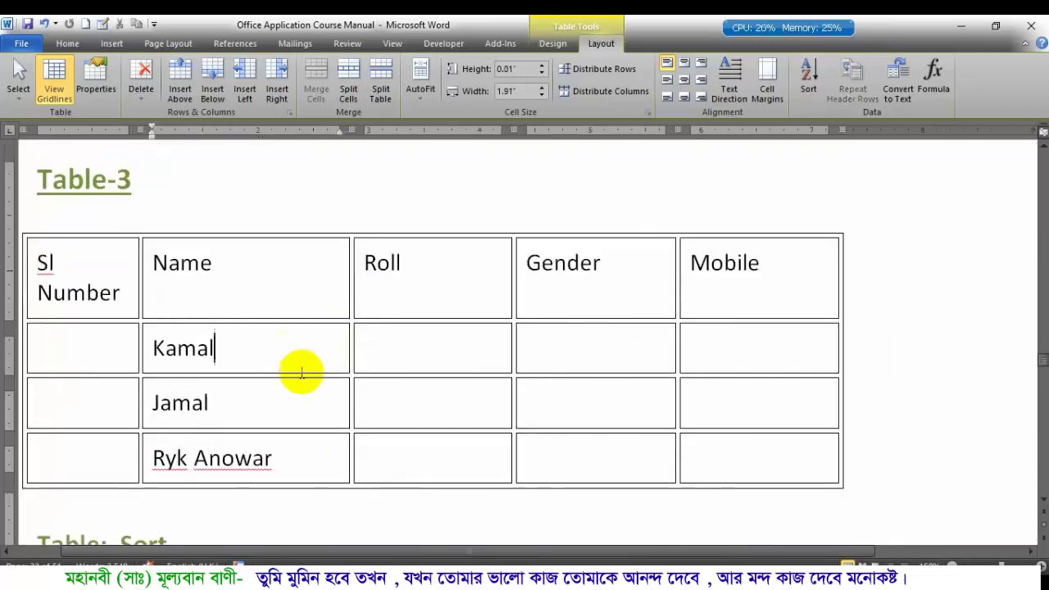
pyautogui.click(393, 342)
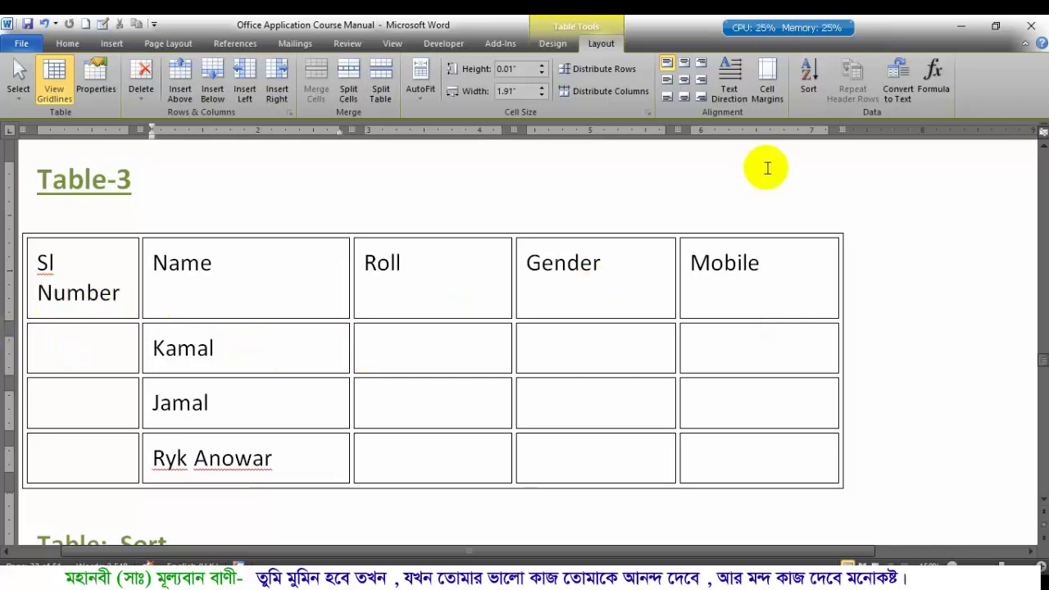
pyautogui.click(762, 97)
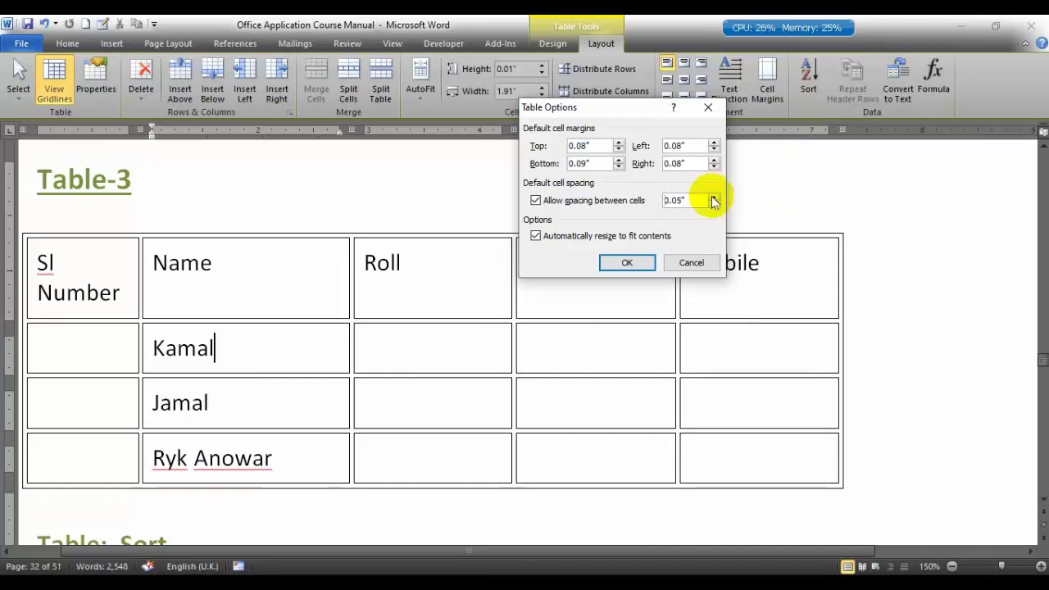
# Step: Apply Table-3's settings, then reopen them and widen the spacing between cells
pyautogui.click(625, 261)
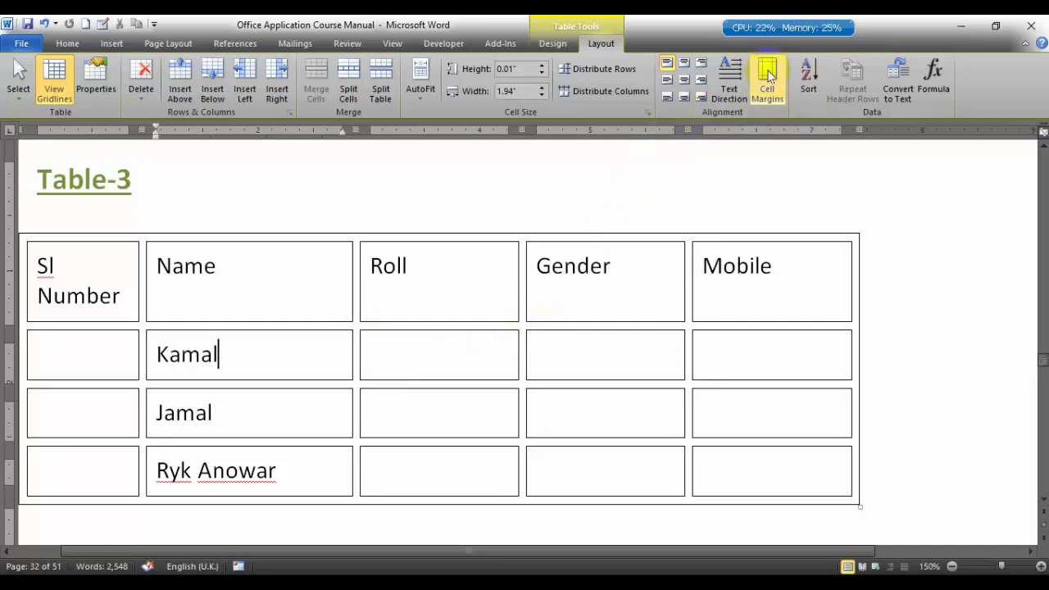
pyautogui.click(768, 83)
pyautogui.click(714, 197)
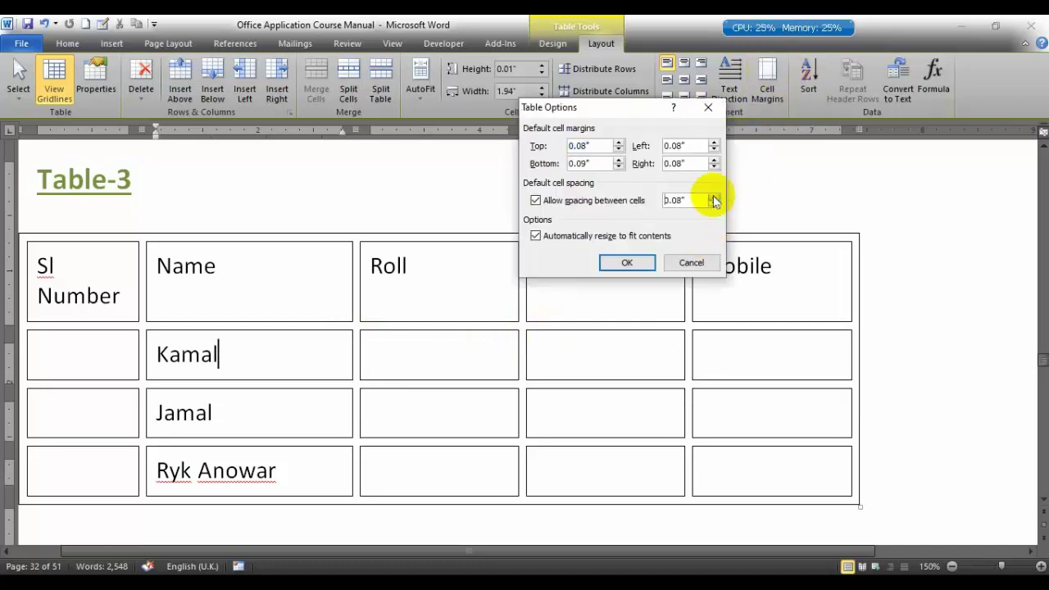
pyautogui.click(628, 262)
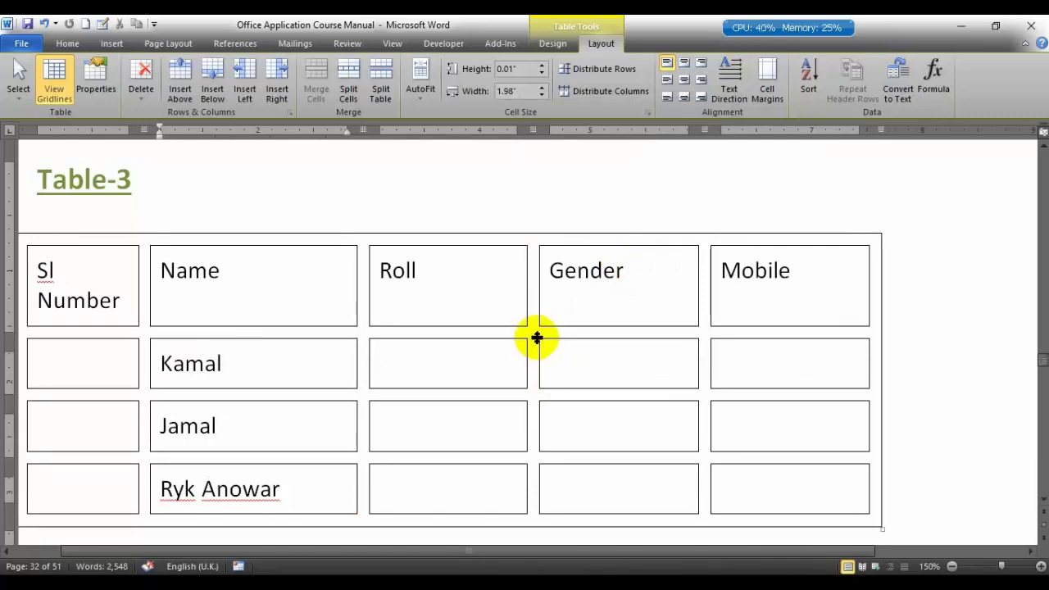
# Step: Lower Table-3's cell spacing in Table Options and confirm it
pyautogui.scroll(-1, 537, 338)
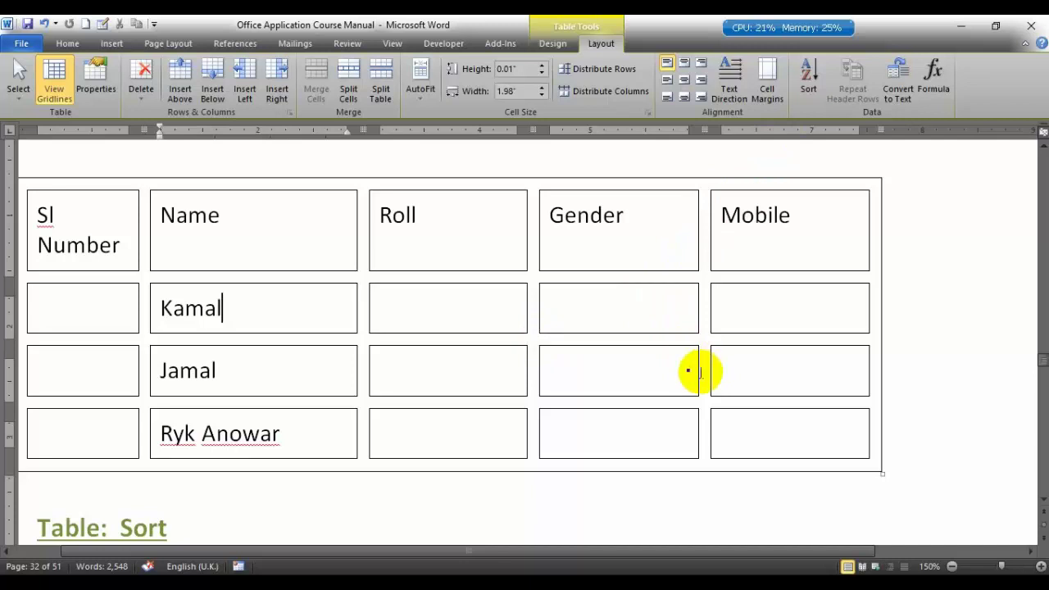
pyautogui.click(768, 82)
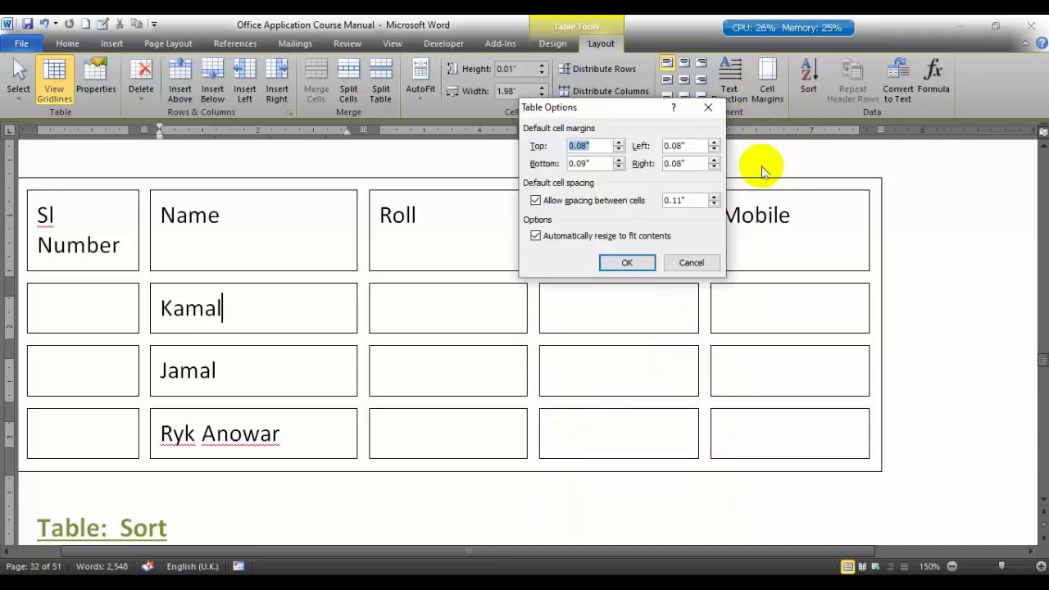
pyautogui.click(714, 204)
pyautogui.press('Return')
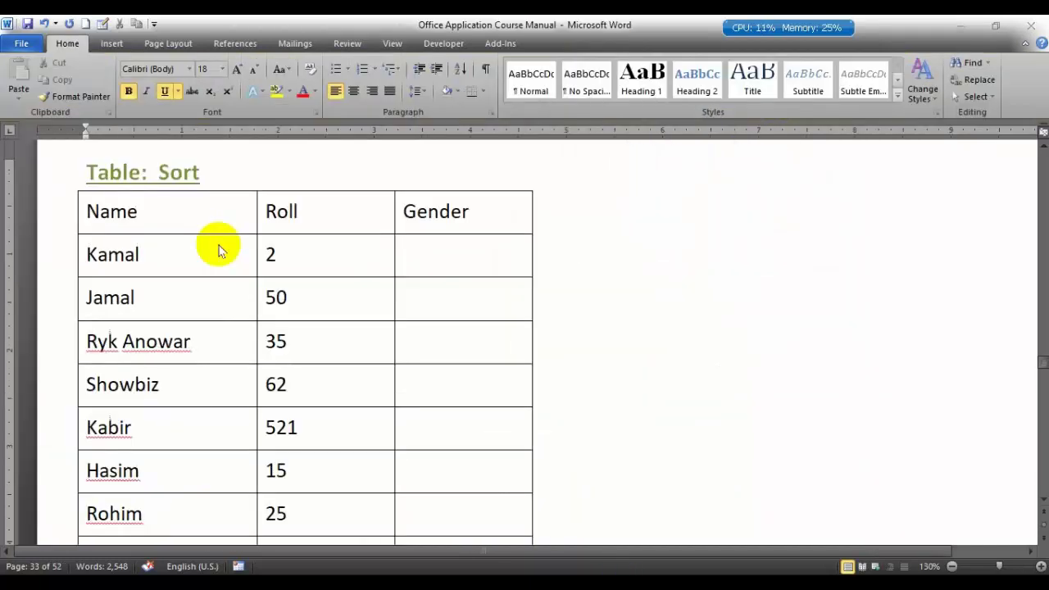
# Step: Look over the Name cells (Kamal, Jamal, Ryk Anowar) and Rohim's Roll cell in the Table: Sort table
pyautogui.click(188, 211)
pyautogui.click(178, 252)
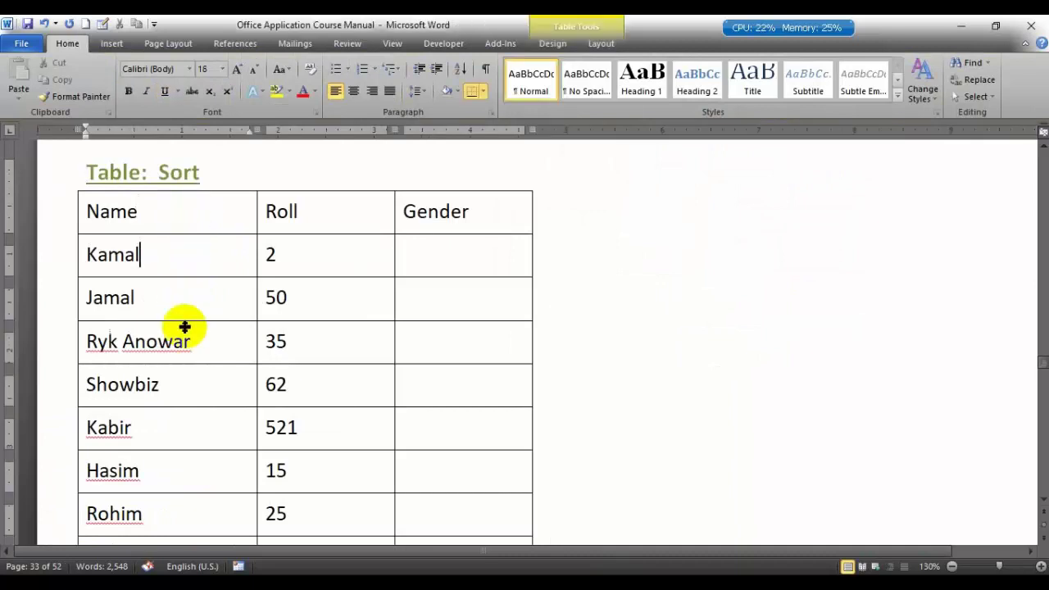
pyautogui.click(196, 318)
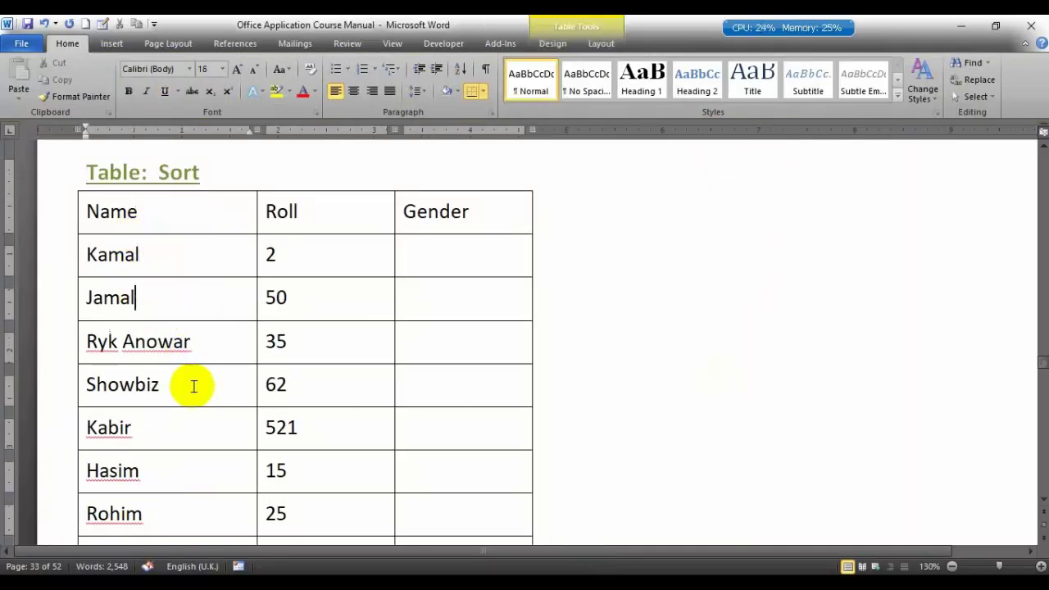
pyautogui.click(208, 348)
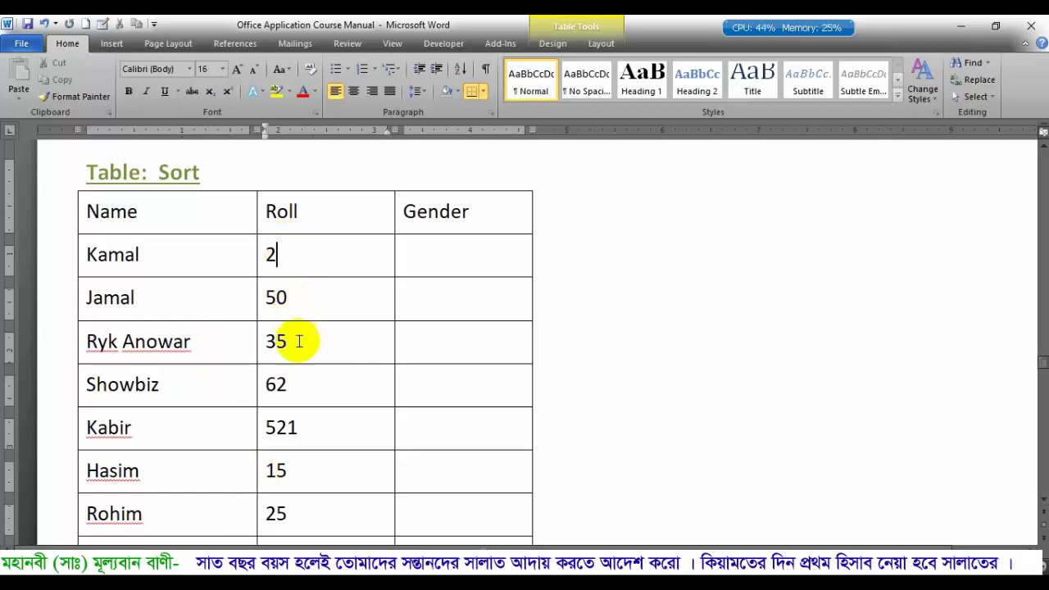
pyautogui.click(289, 488)
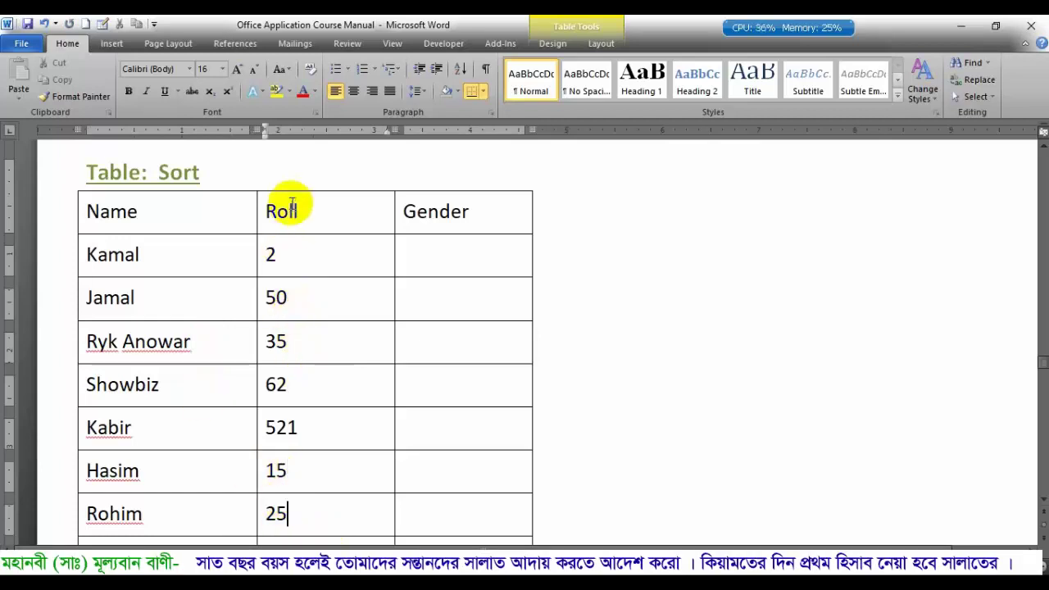
pyautogui.scroll(-1, 292, 399)
pyautogui.scroll(-1, 304, 234)
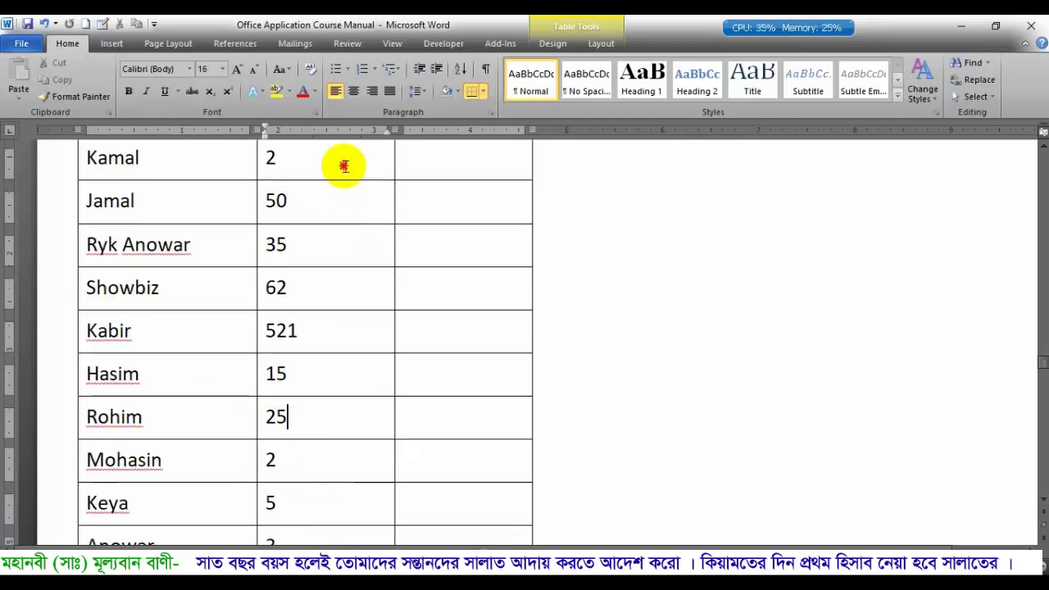
# Step: Highlight the Roll values 2, 50, 35 and 62, then bring up Table Tools Layout from Kamal's Roll cell
pyautogui.moveTo(344, 162); pyautogui.dragTo(347, 274)
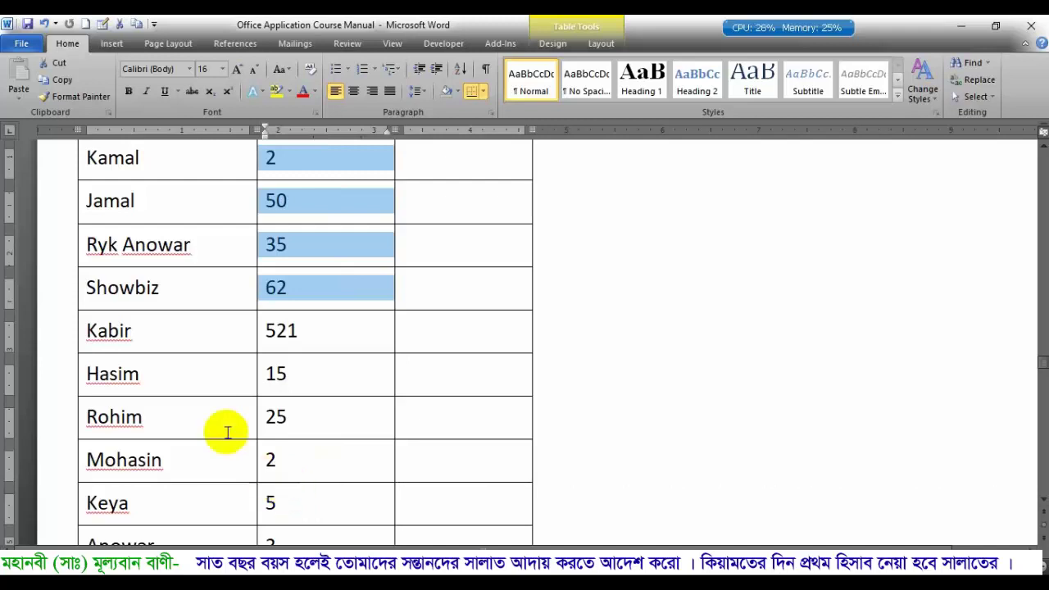
pyautogui.scroll(-1, 145, 508)
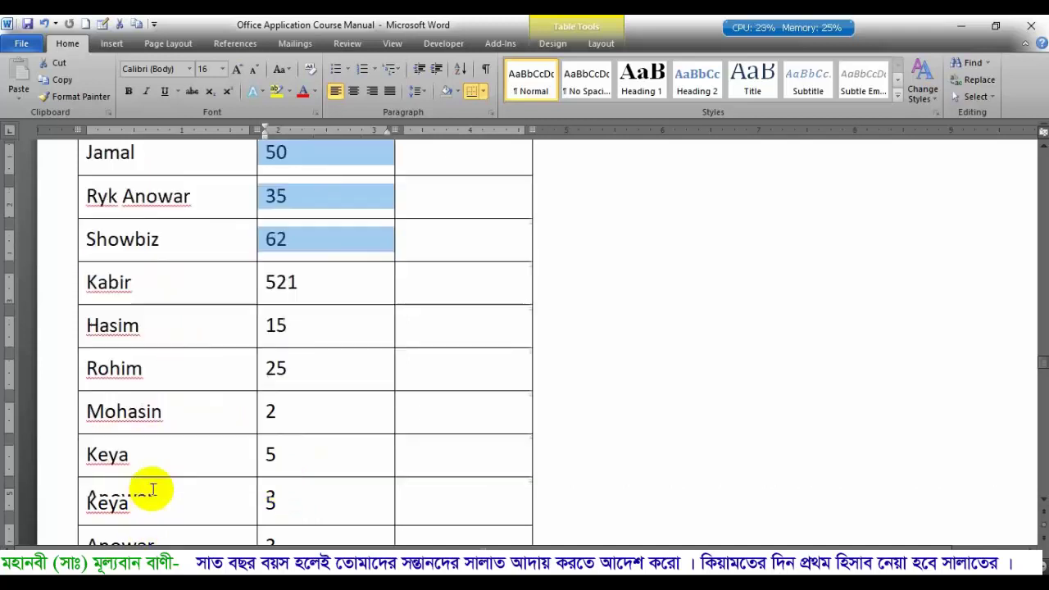
pyautogui.scroll(-1, 164, 459)
pyautogui.click(156, 449)
pyautogui.scroll(2, 140, 159)
pyautogui.scroll(2, 145, 227)
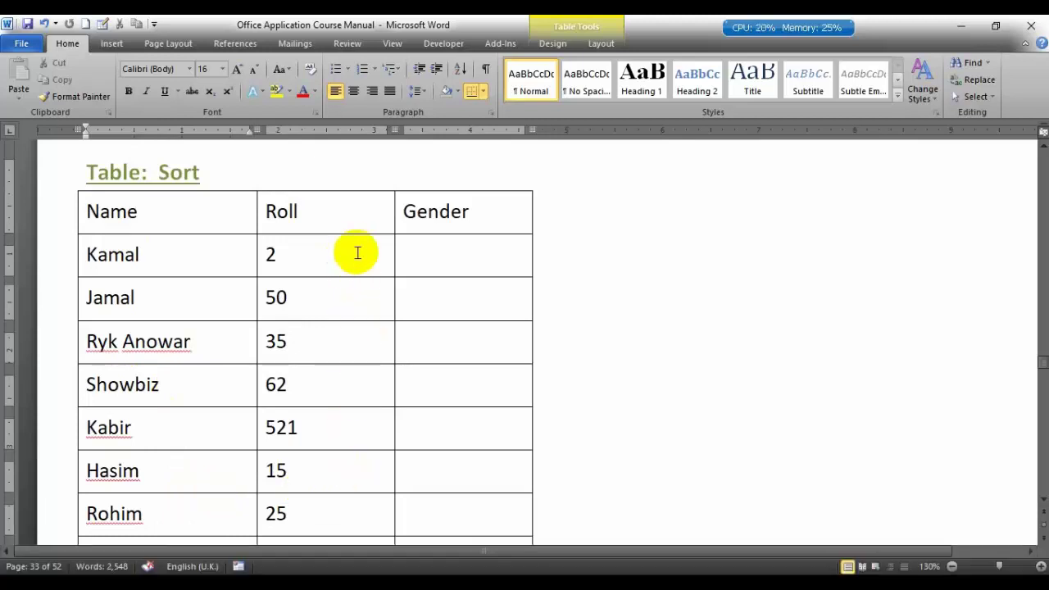
pyautogui.click(351, 251)
pyautogui.click(609, 41)
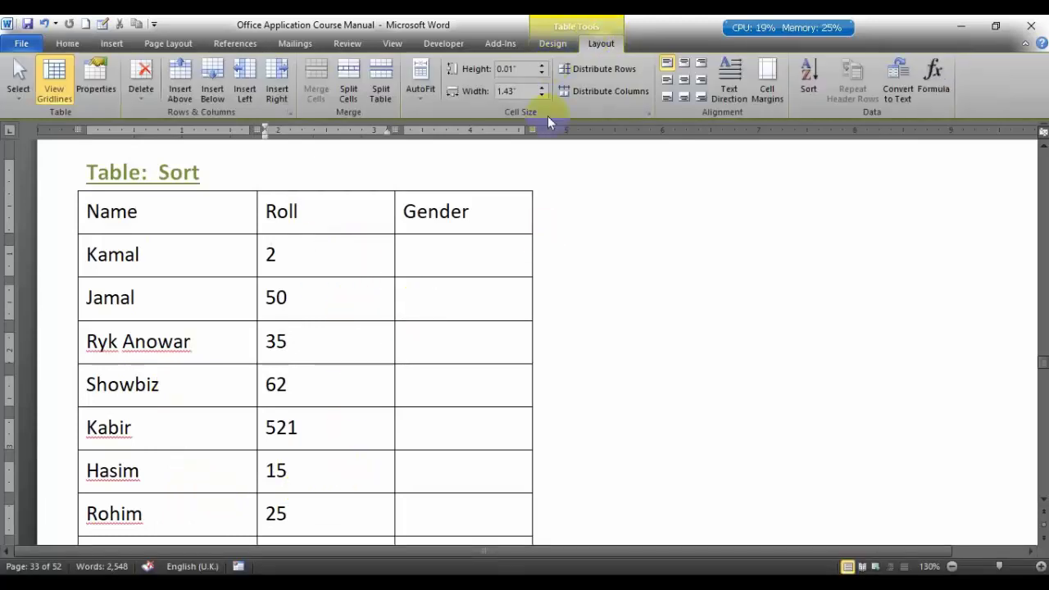
# Step: Sort the table by Name, Text, ascending with a header row, giving rolls 3, 15, 50, 521, 2, 5, 2, 25
pyautogui.click(807, 82)
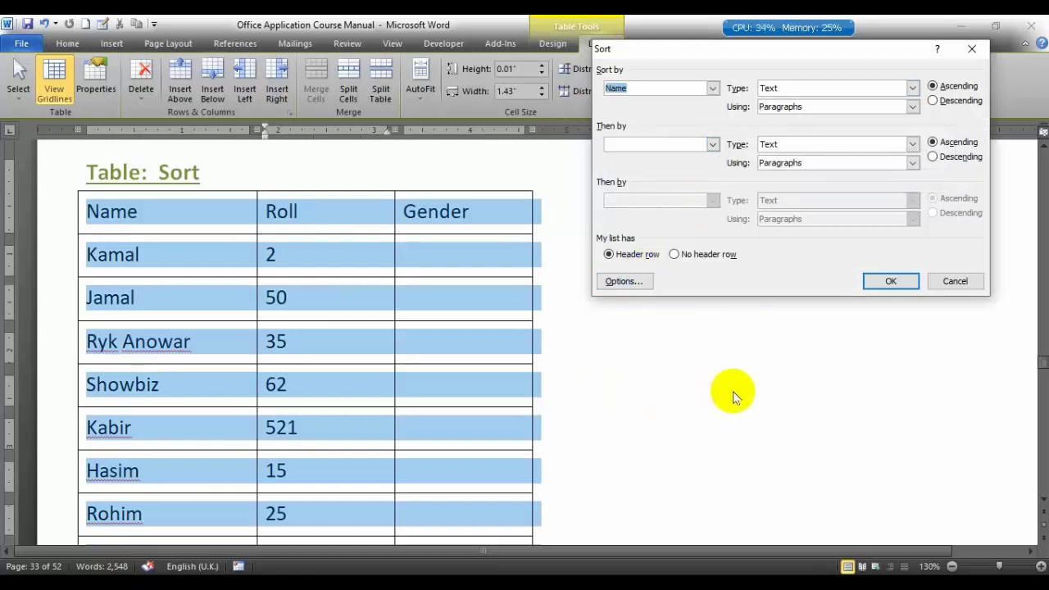
pyautogui.click(956, 86)
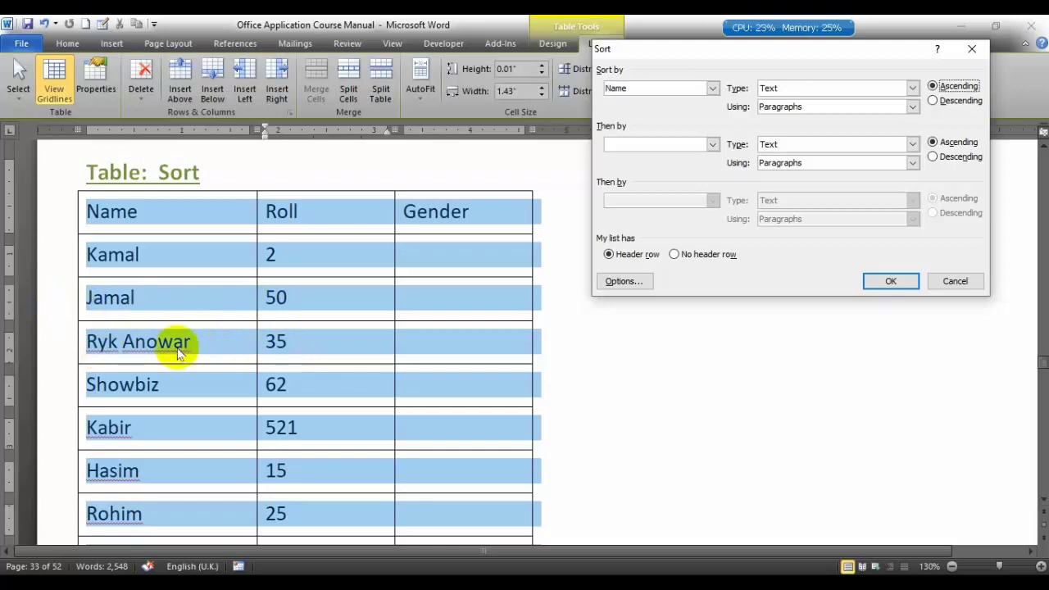
pyautogui.click(900, 287)
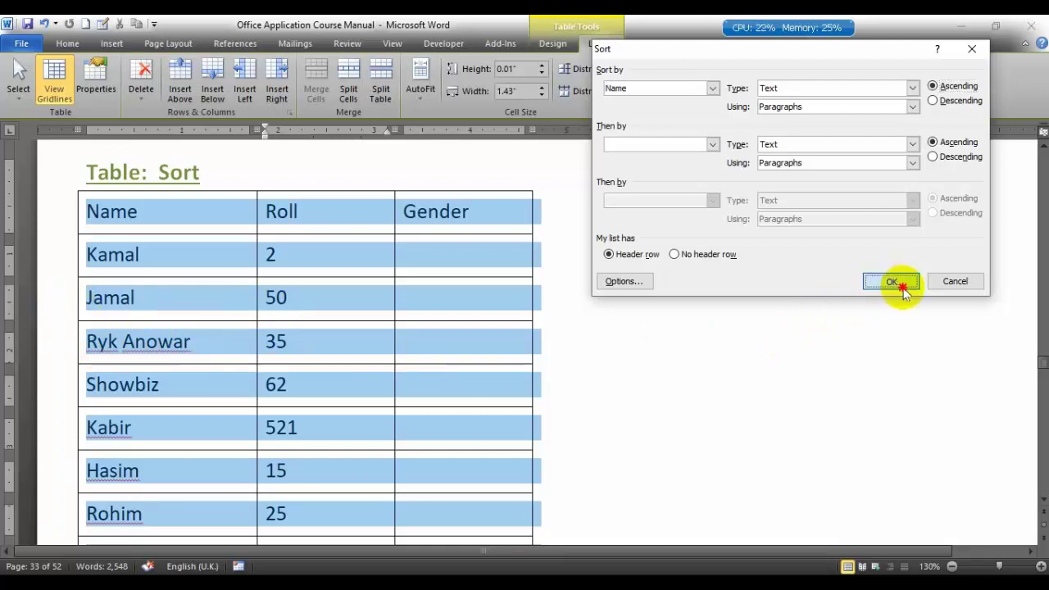
pyautogui.click(895, 281)
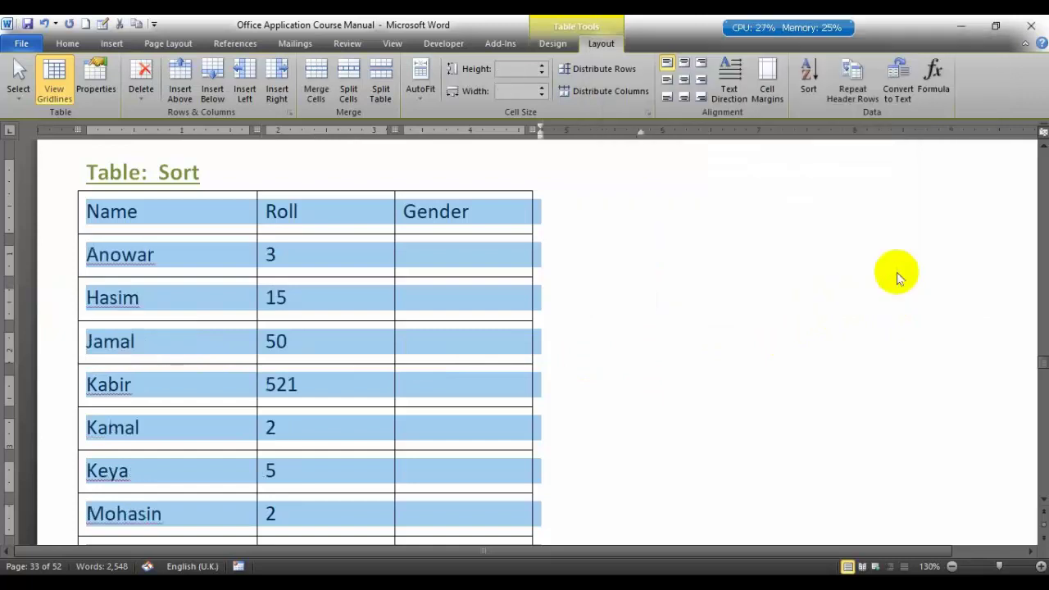
pyautogui.scroll(-1, 355, 377)
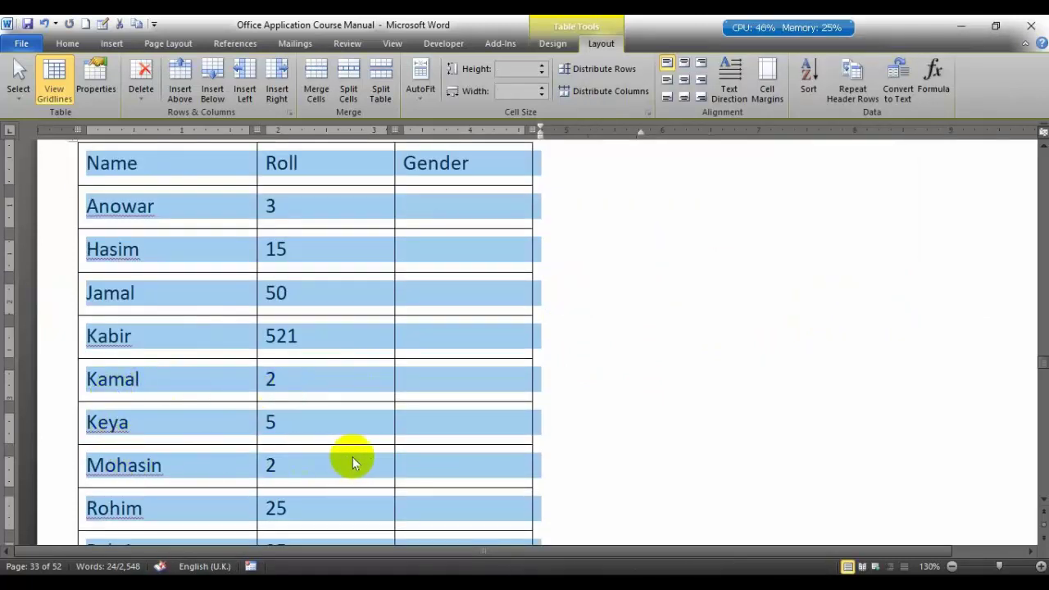
pyautogui.scroll(1, 353, 443)
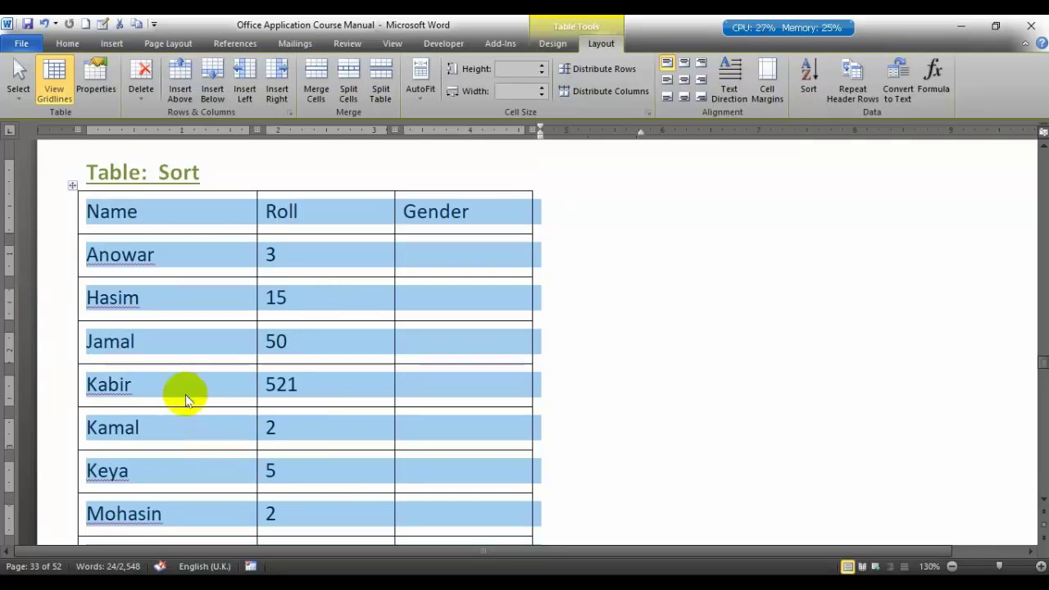
pyautogui.scroll(1, 188, 399)
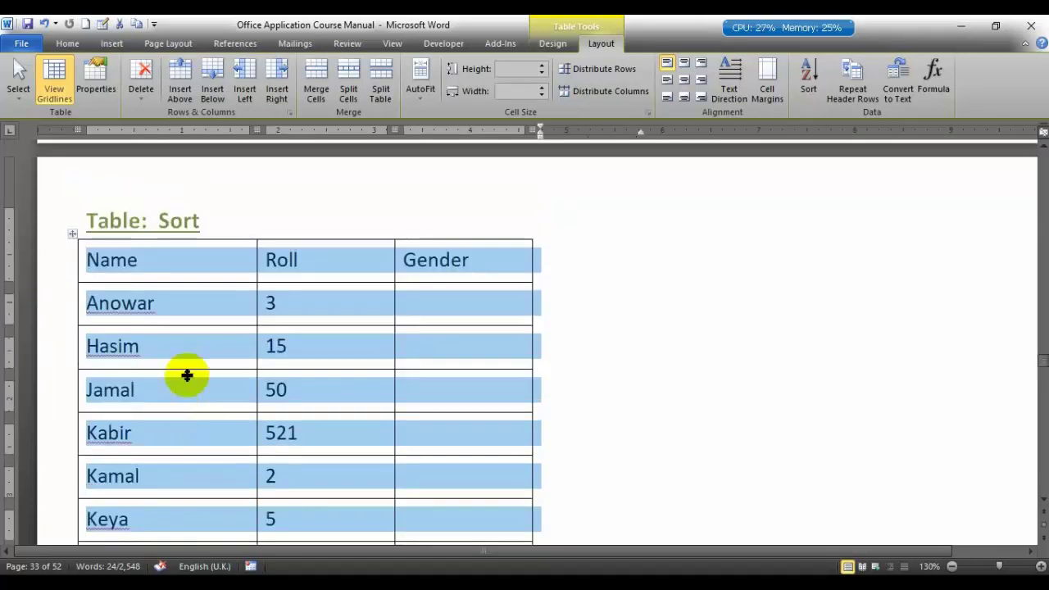
# Step: Clear the table selection and review the Anowar, Hasim, Jamal and Kabir rows
pyautogui.click(286, 309)
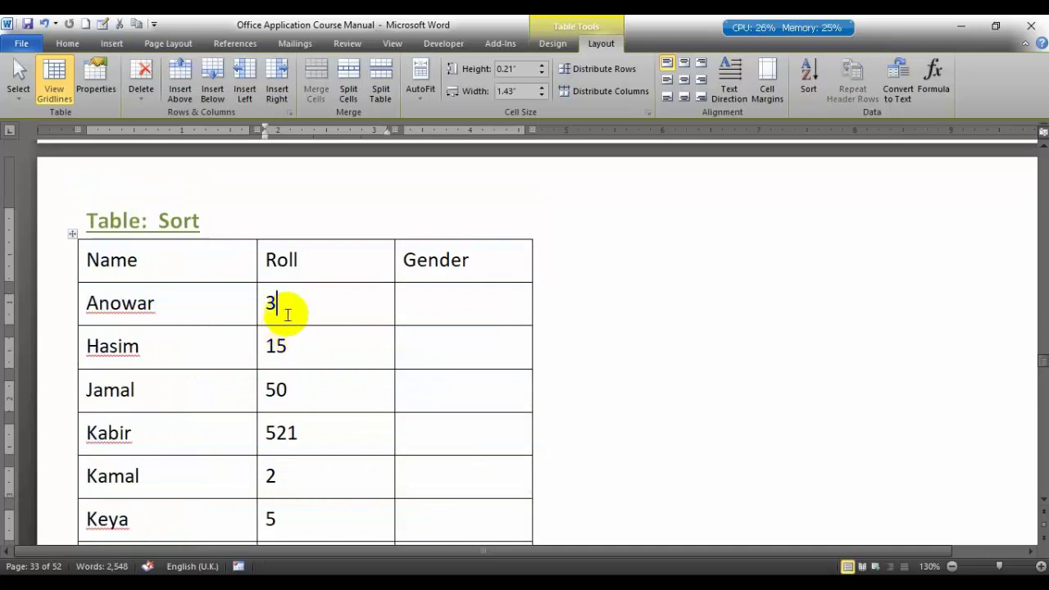
pyautogui.click(178, 319)
pyautogui.click(183, 340)
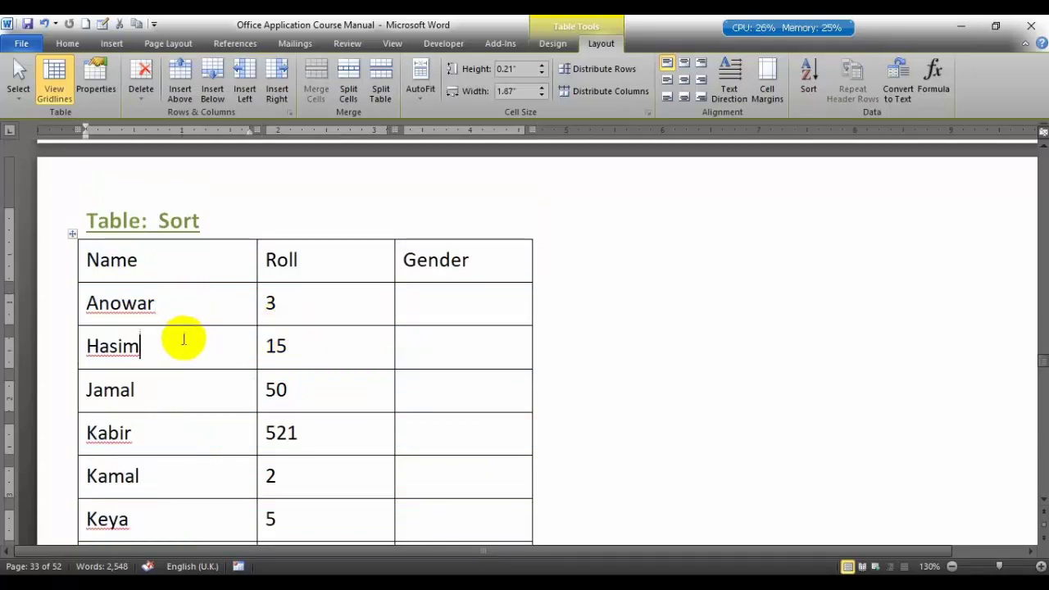
pyautogui.click(170, 387)
pyautogui.click(164, 436)
pyautogui.click(162, 306)
pyautogui.click(163, 344)
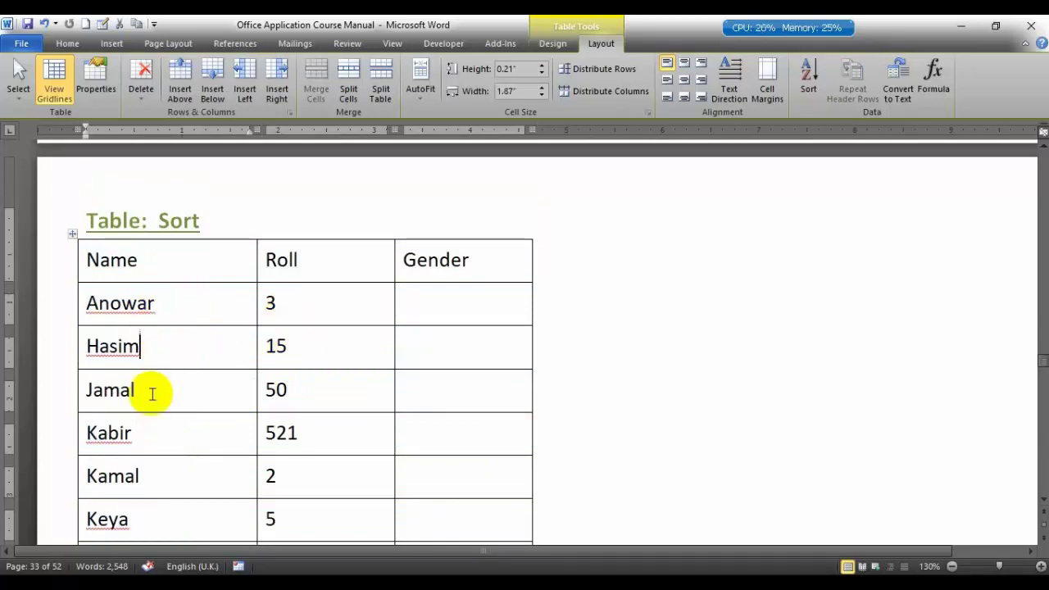
pyautogui.click(151, 391)
pyautogui.click(149, 435)
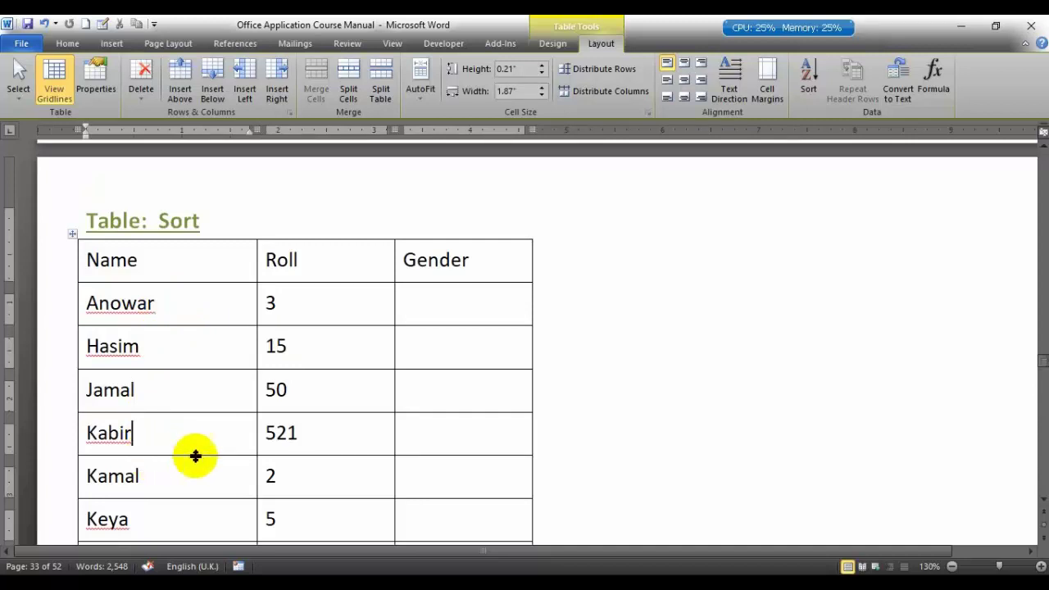
pyautogui.click(323, 301)
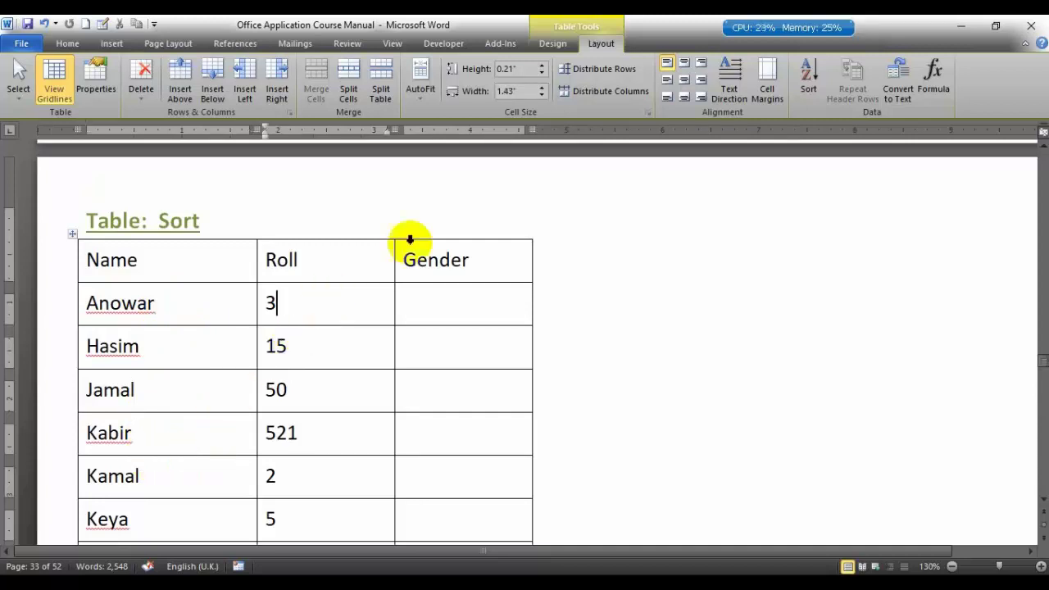
# Step: Sort the table by the Roll column as numbers, ascending, so rows run 2 to 521
pyautogui.click(800, 95)
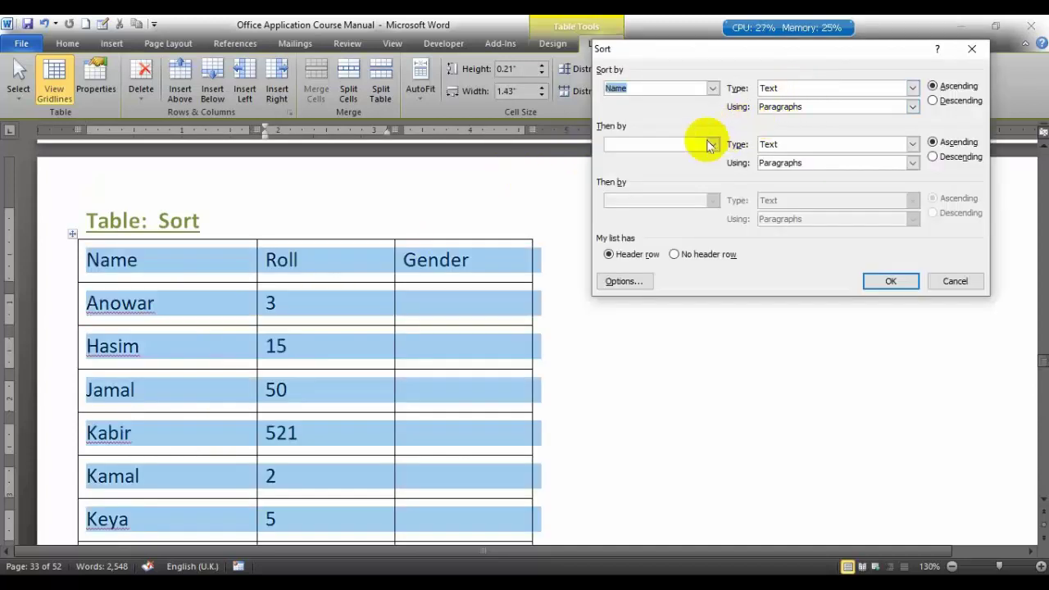
pyautogui.click(711, 88)
pyautogui.click(627, 111)
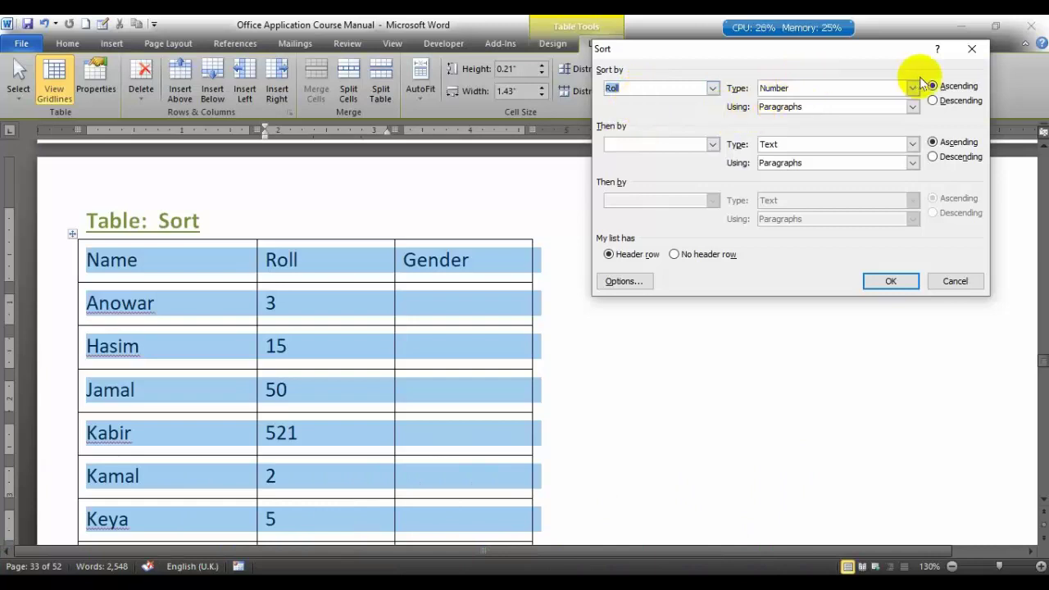
pyautogui.click(951, 86)
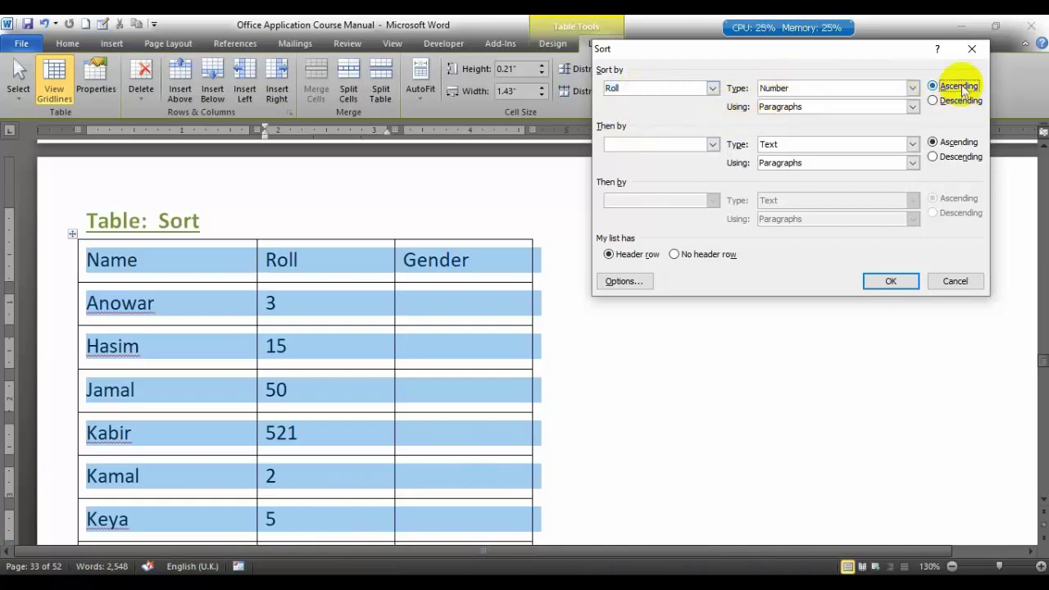
pyautogui.click(883, 281)
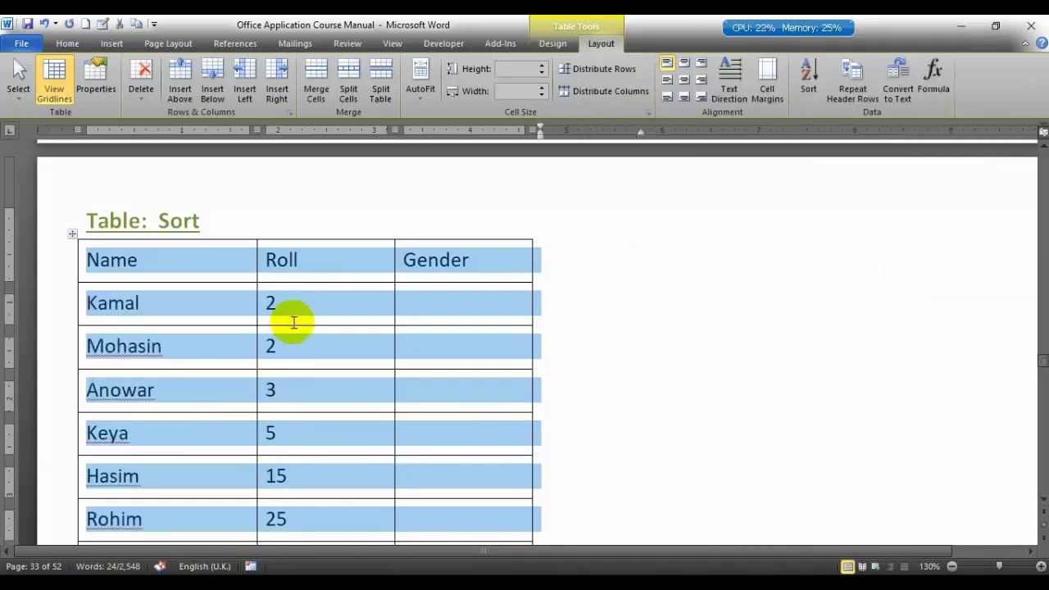
pyautogui.click(274, 390)
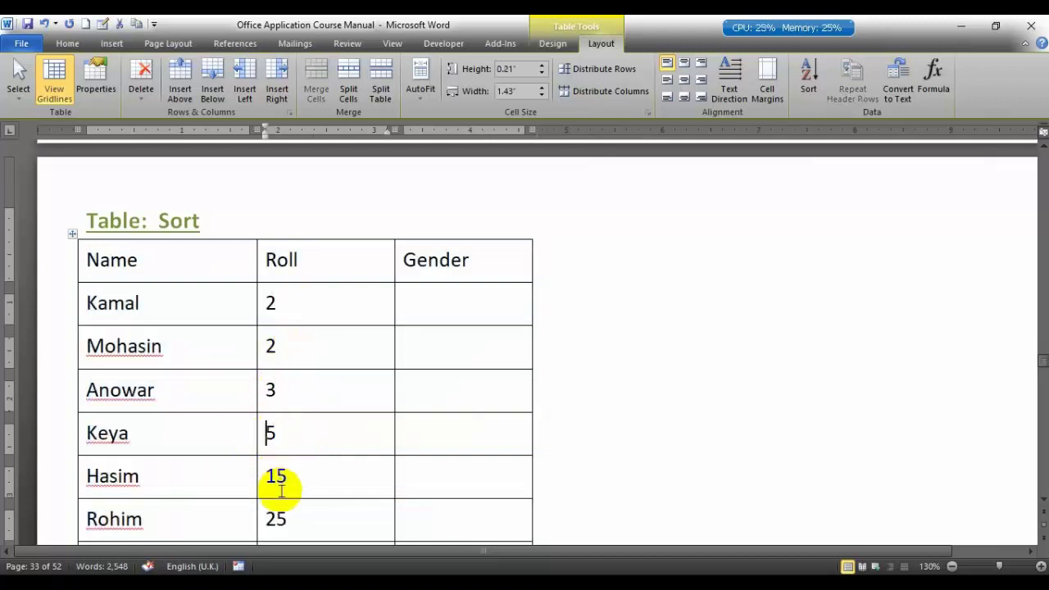
pyautogui.scroll(-2, 278, 400)
# Step: Apply Home Numbering to the five Sl Number cells, Kamal to Kabir, giving 1. to 5
pyautogui.scroll(-3, 325, 292)
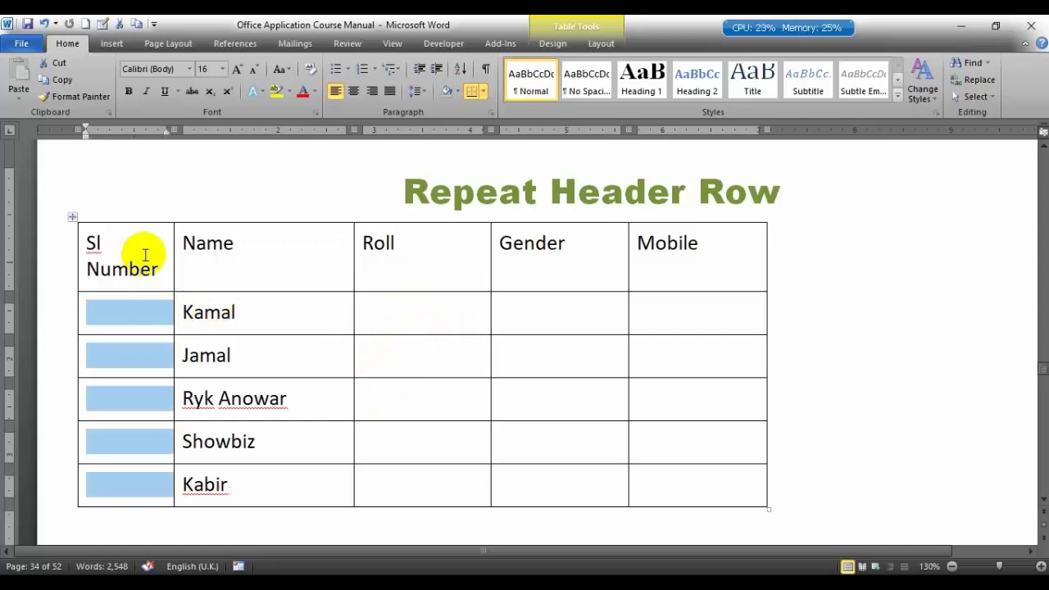
pyautogui.moveTo(145, 251); pyautogui.dragTo(649, 254)
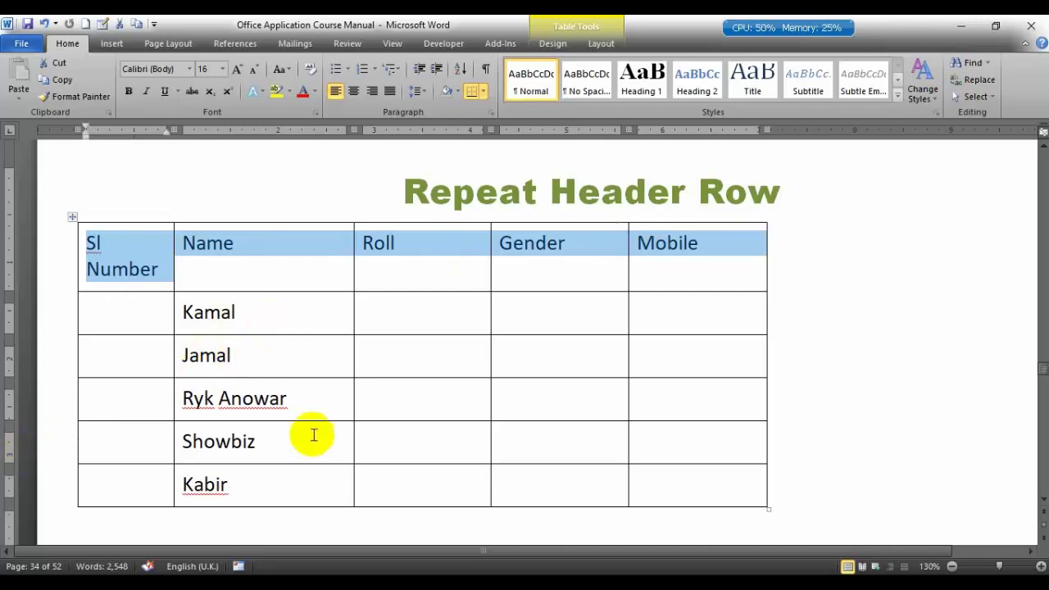
pyautogui.scroll(-3, 323, 422)
pyautogui.scroll(3, 323, 420)
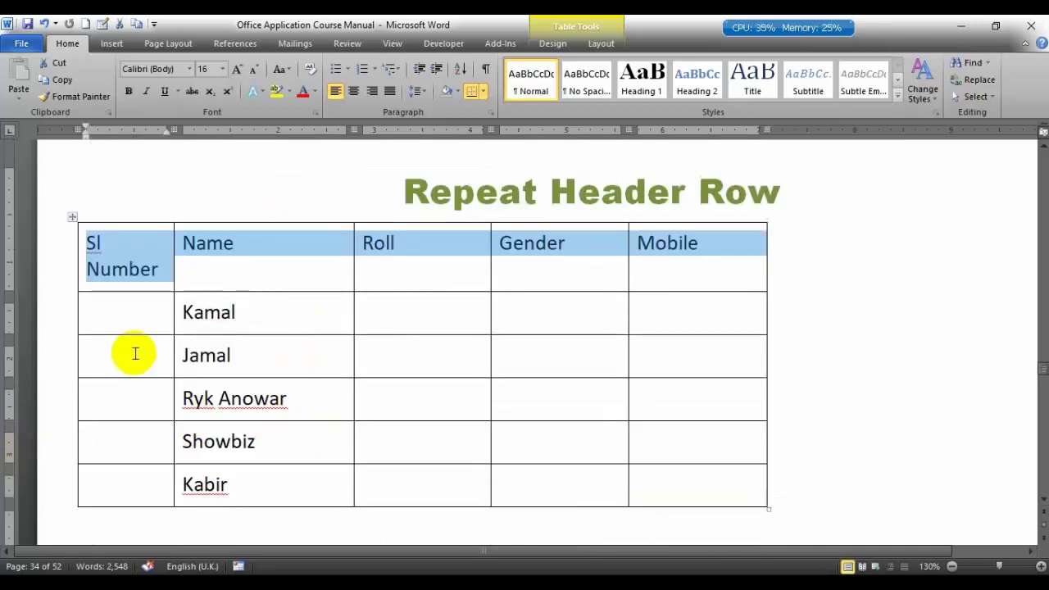
pyautogui.moveTo(134, 316); pyautogui.dragTo(119, 482)
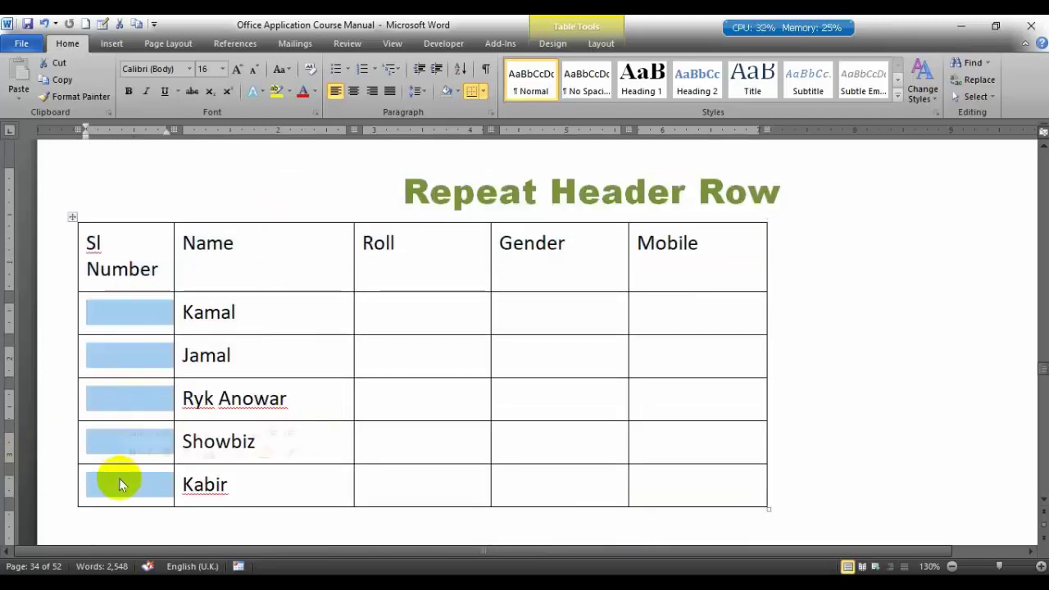
pyautogui.click(63, 38)
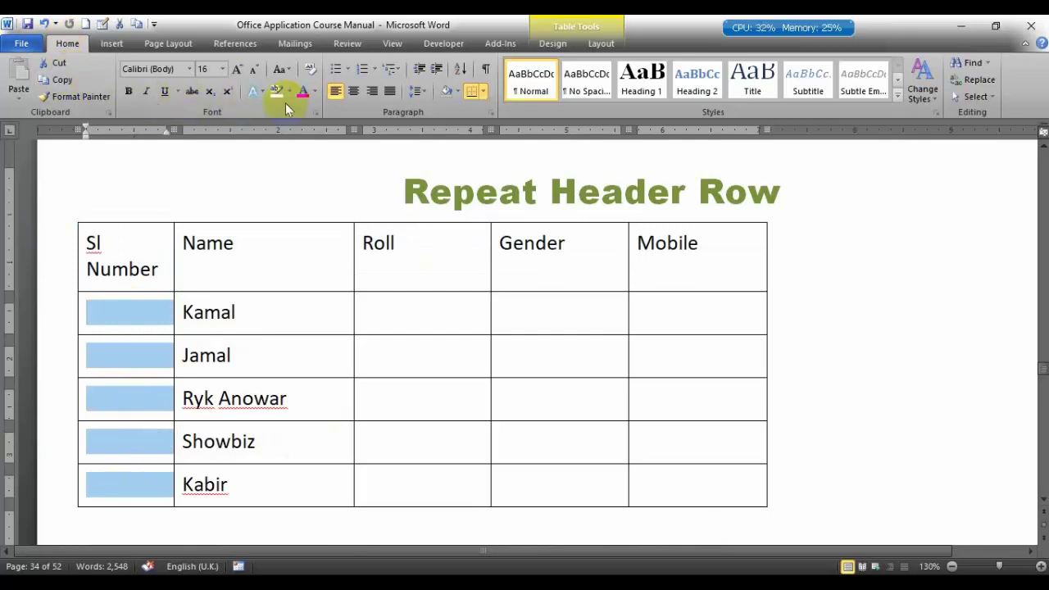
pyautogui.click(363, 69)
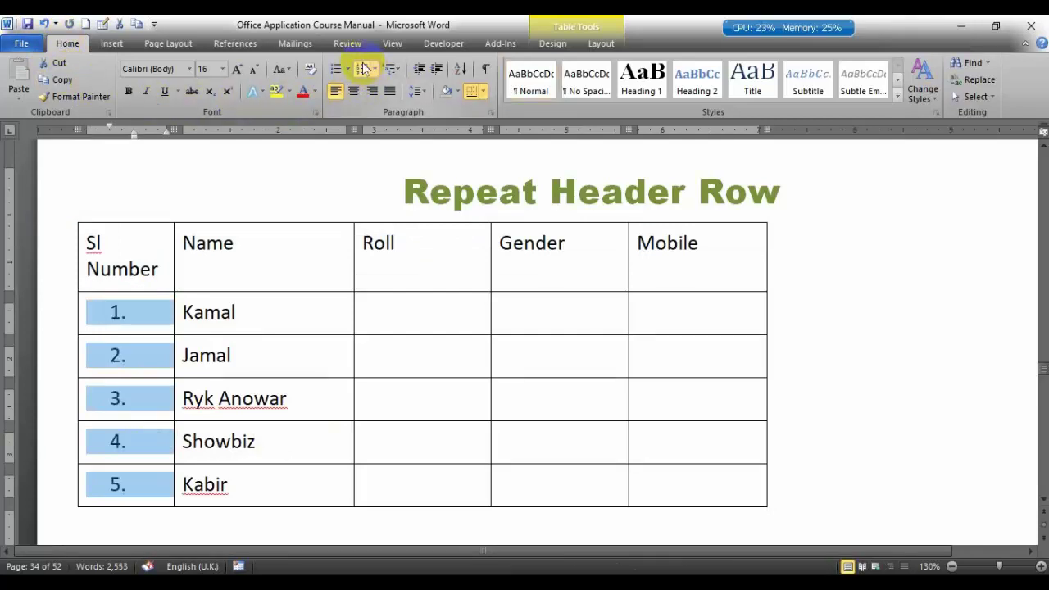
pyautogui.scroll(-1, 363, 69)
pyautogui.scroll(-3, 435, 443)
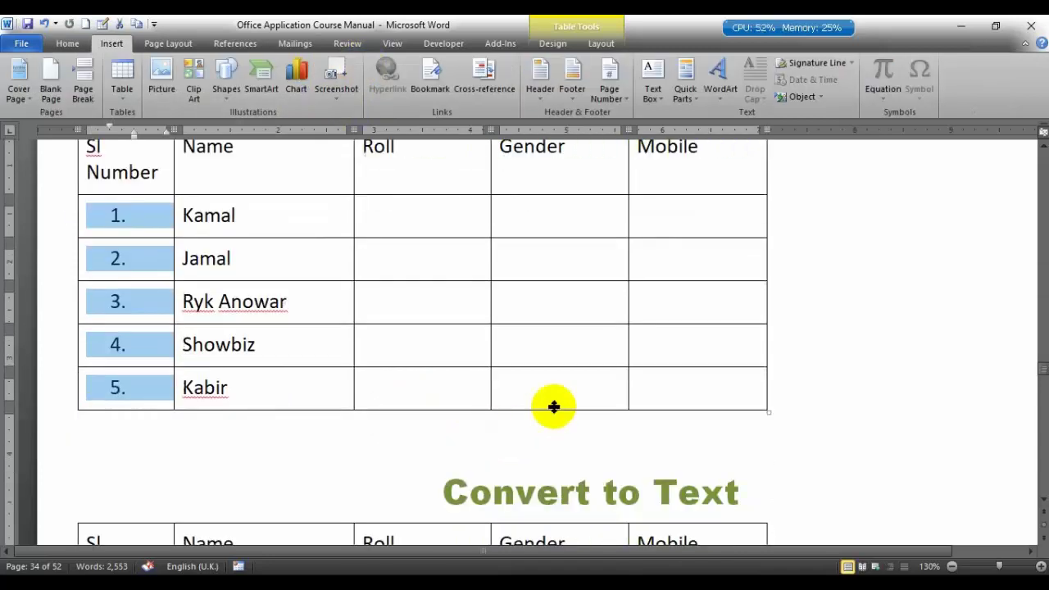
# Step: Tab past the last cell after Kabir to add auto-numbered rows up to row 23
pyautogui.click(262, 395)
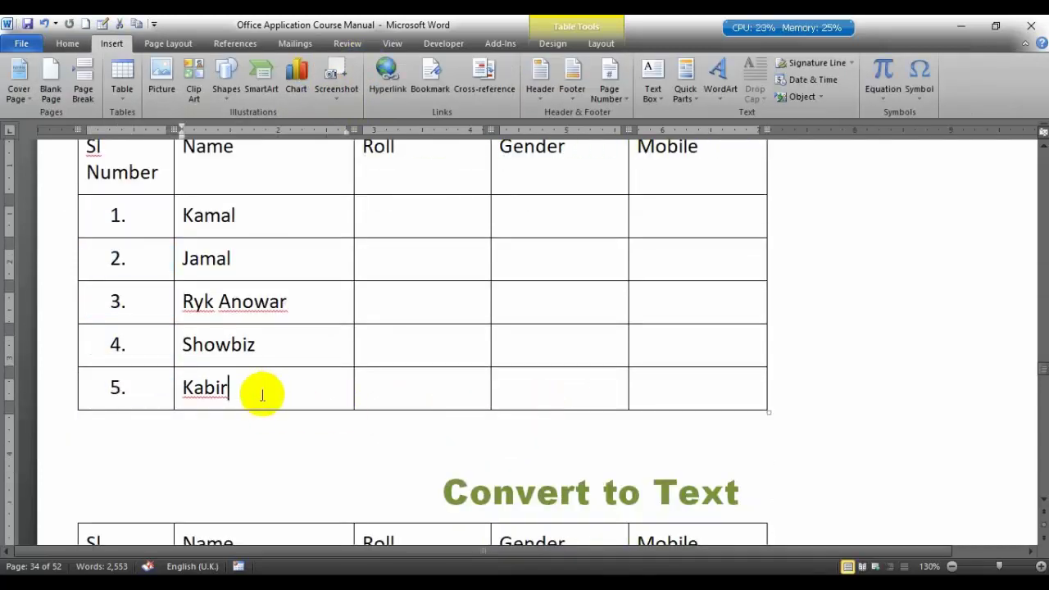
pyautogui.press('Tab')
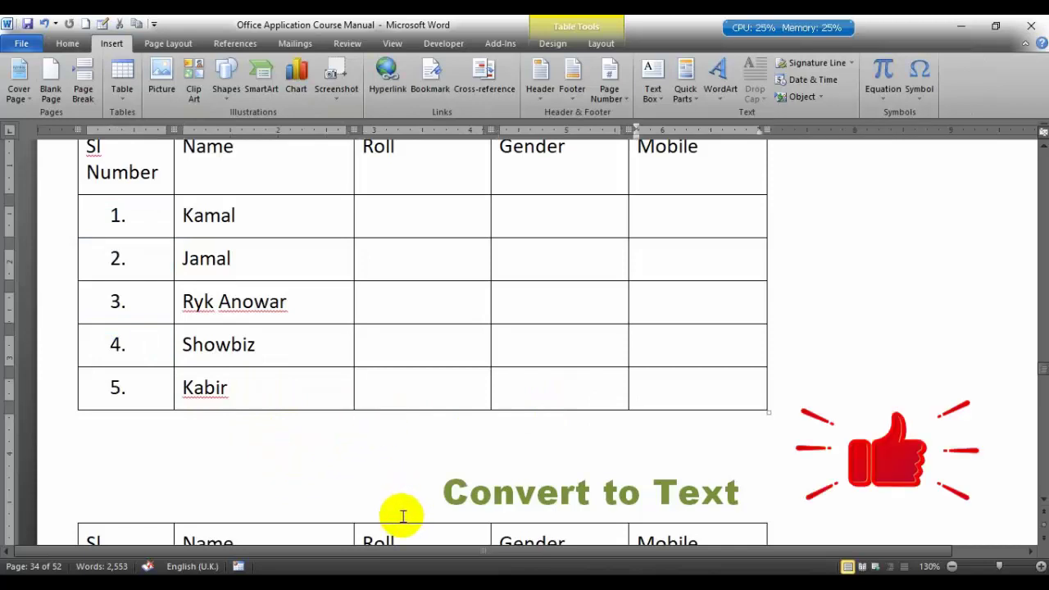
pyautogui.press('Tab')
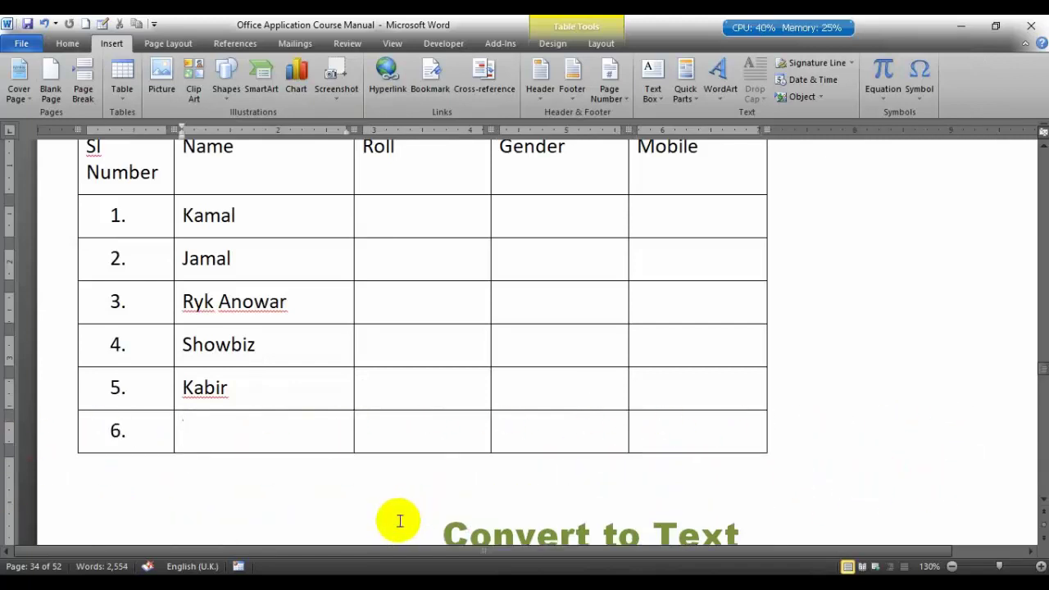
pyautogui.press('Tab')
pyautogui.press('Tab')
pyautogui.press('Tab')
pyautogui.press('Tab')
pyautogui.press('Tab')
pyautogui.press('Tab')
pyautogui.press('Tab')
pyautogui.press('Tab')
pyautogui.press('Tab')
pyautogui.press('Tab')
pyautogui.press('Tab')
pyautogui.press('Tab')
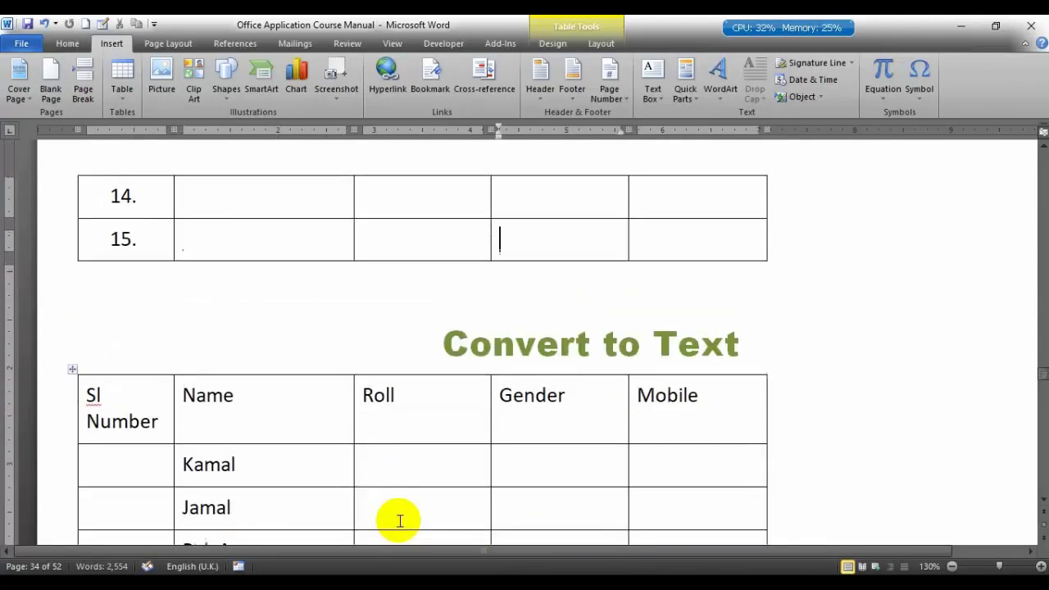
pyautogui.press('Tab')
pyautogui.press('Tab')
pyautogui.press('Tab')
pyautogui.press('Tab')
pyautogui.press('Tab')
pyautogui.press('Tab')
pyautogui.press('Tab')
pyautogui.press('Tab')
pyautogui.press('Tab')
pyautogui.press('Tab')
pyautogui.press('Tab')
pyautogui.press('Tab')
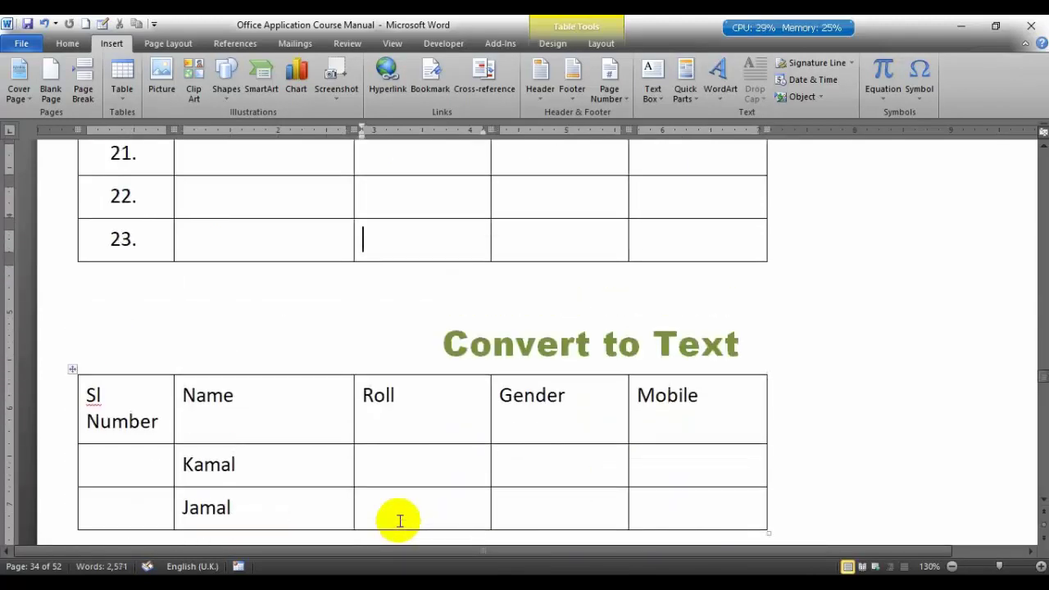
# Step: Move back through the lengthened table and place the caret in row 14's Mobile cell
pyautogui.scroll(1, 401, 520)
pyautogui.scroll(1, 402, 517)
pyautogui.scroll(2, 492, 459)
pyautogui.scroll(2, 415, 388)
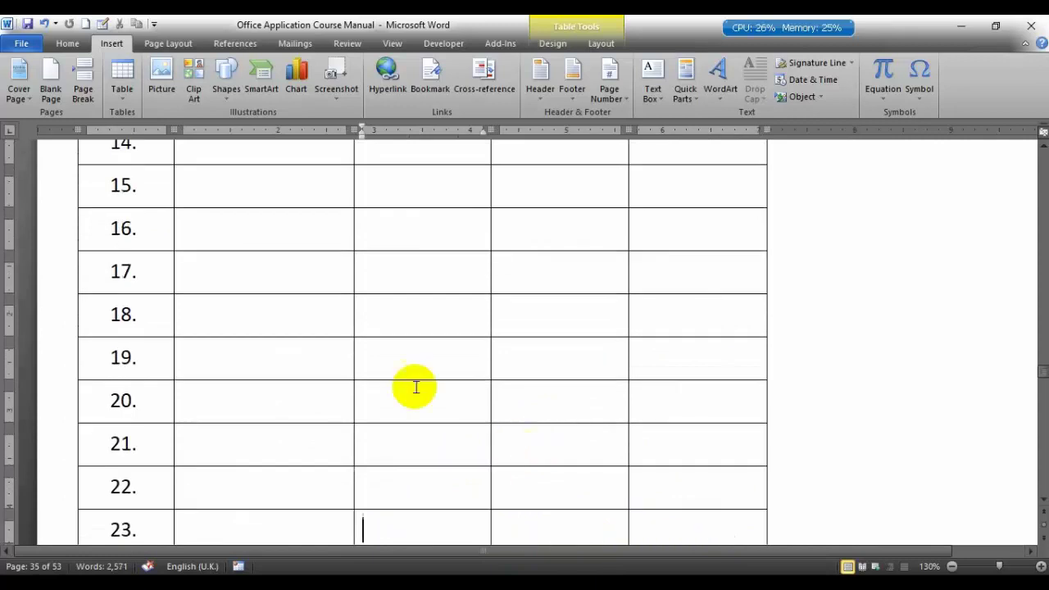
pyautogui.scroll(1, 394, 273)
pyautogui.scroll(2, 509, 293)
pyautogui.click(538, 289)
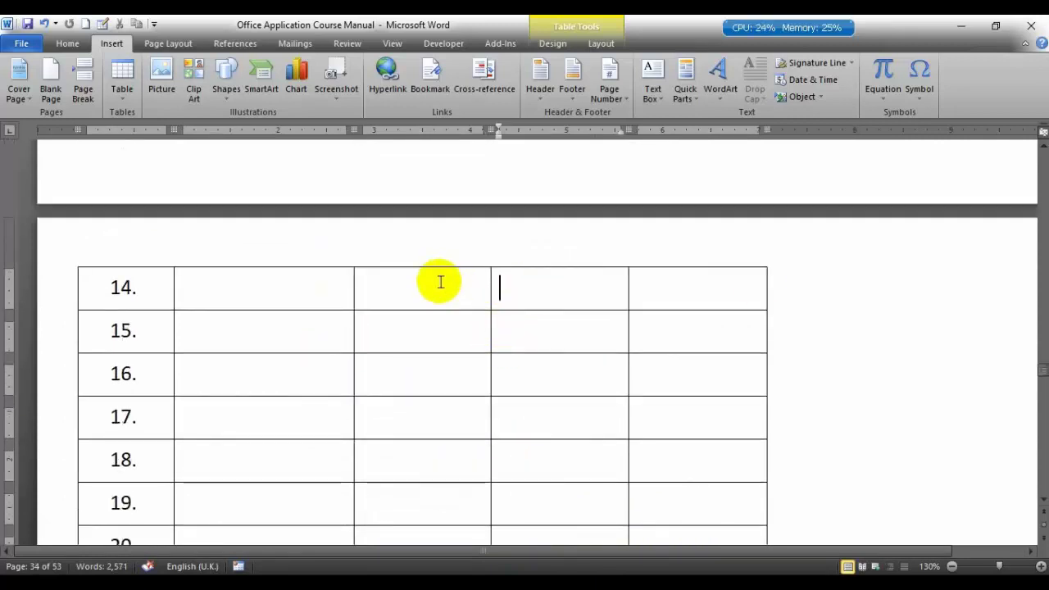
pyautogui.click(723, 284)
pyautogui.scroll(2, 707, 312)
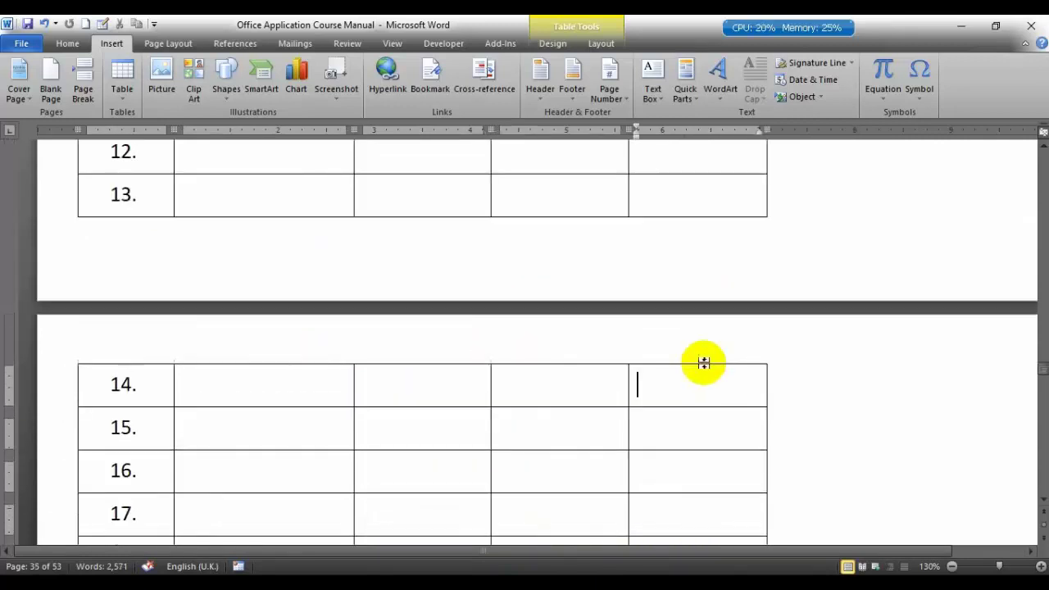
pyautogui.scroll(3, 703, 497)
pyautogui.scroll(3, 380, 265)
pyautogui.scroll(3, 264, 384)
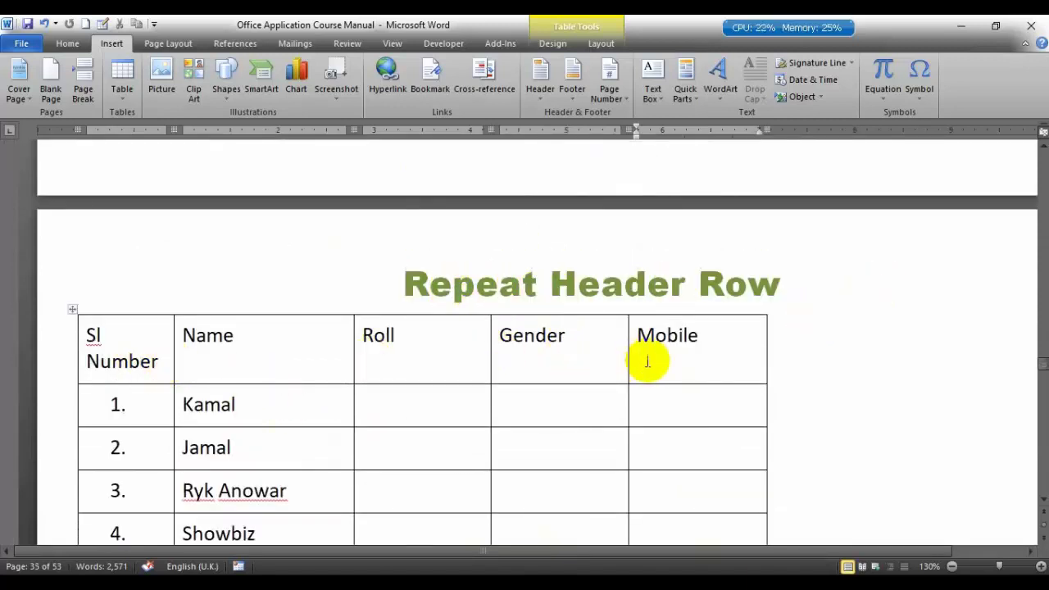
# Step: Select the header row and turn on Repeat Header Rows in Table Tools Layout
pyautogui.moveTo(661, 356); pyautogui.dragTo(58, 373)
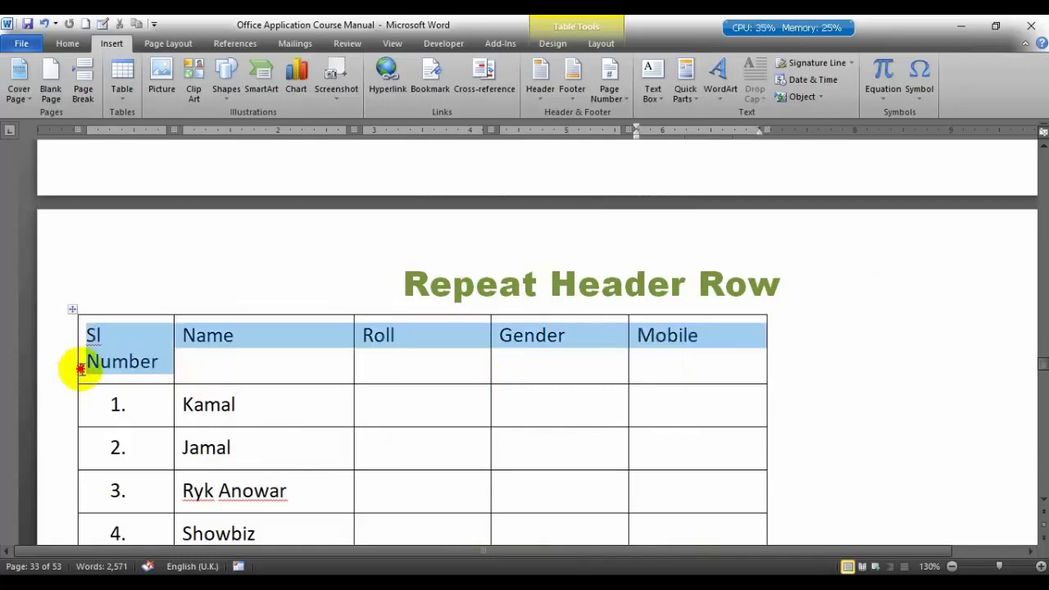
pyautogui.moveTo(79, 366); pyautogui.dragTo(79, 369)
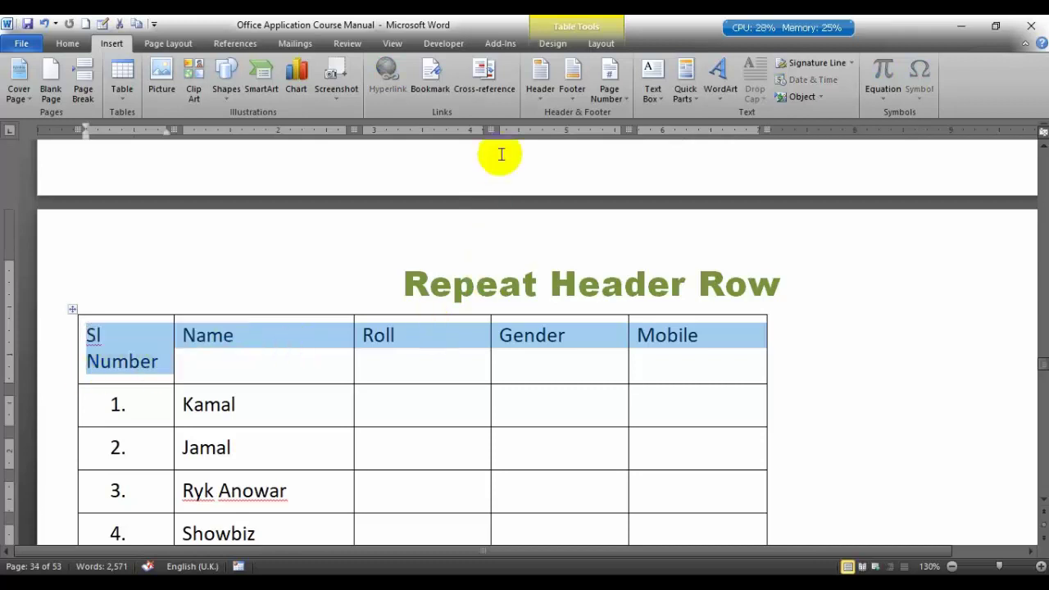
pyautogui.click(599, 43)
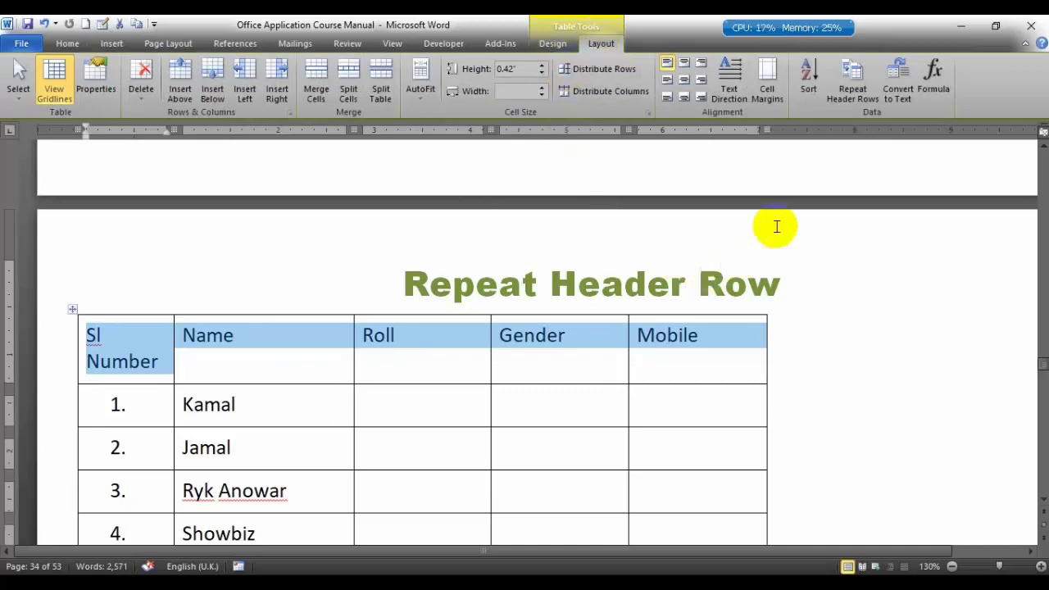
pyautogui.click(853, 78)
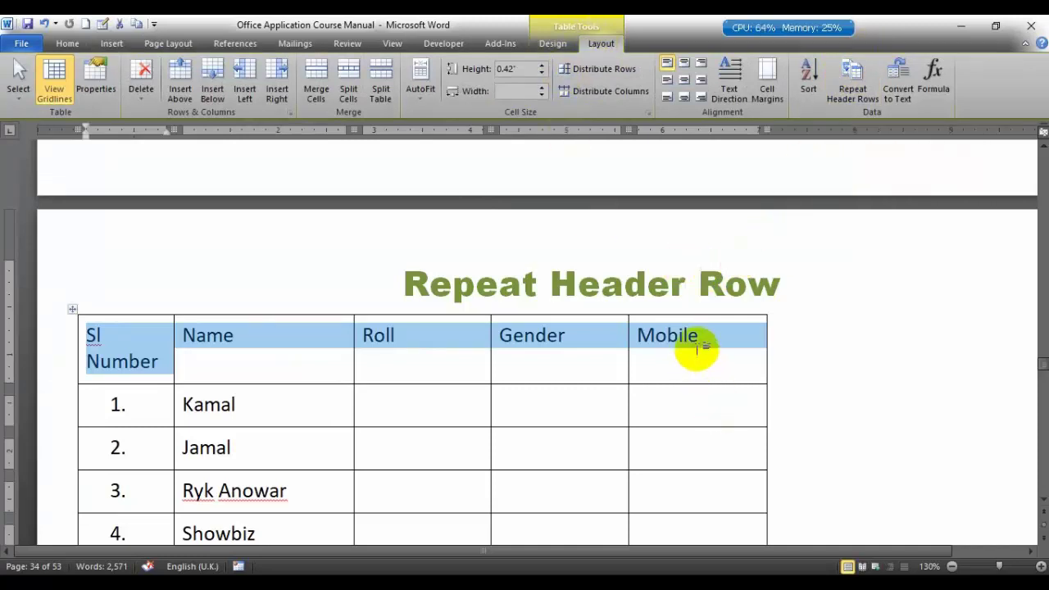
pyautogui.scroll(-5, 691, 349)
pyautogui.scroll(-8, 759, 283)
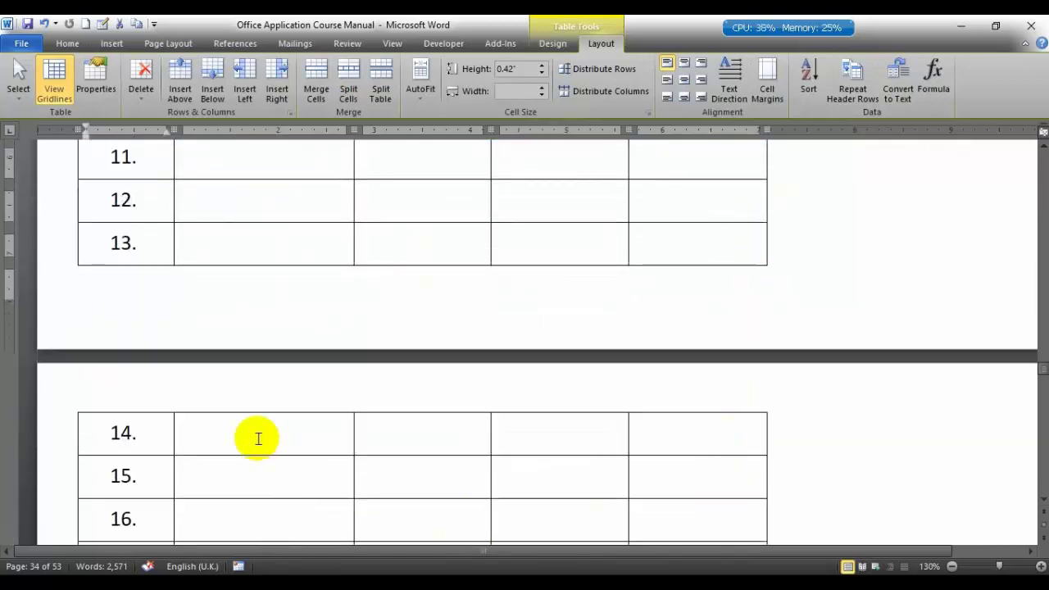
pyautogui.scroll(7, 500, 401)
pyautogui.scroll(9, 558, 382)
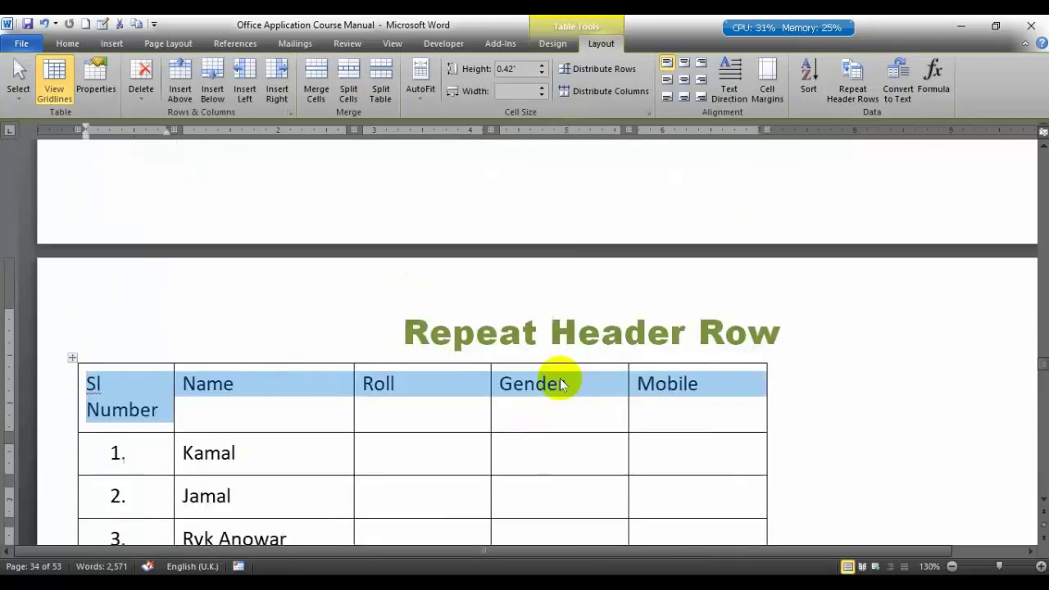
pyautogui.click(845, 90)
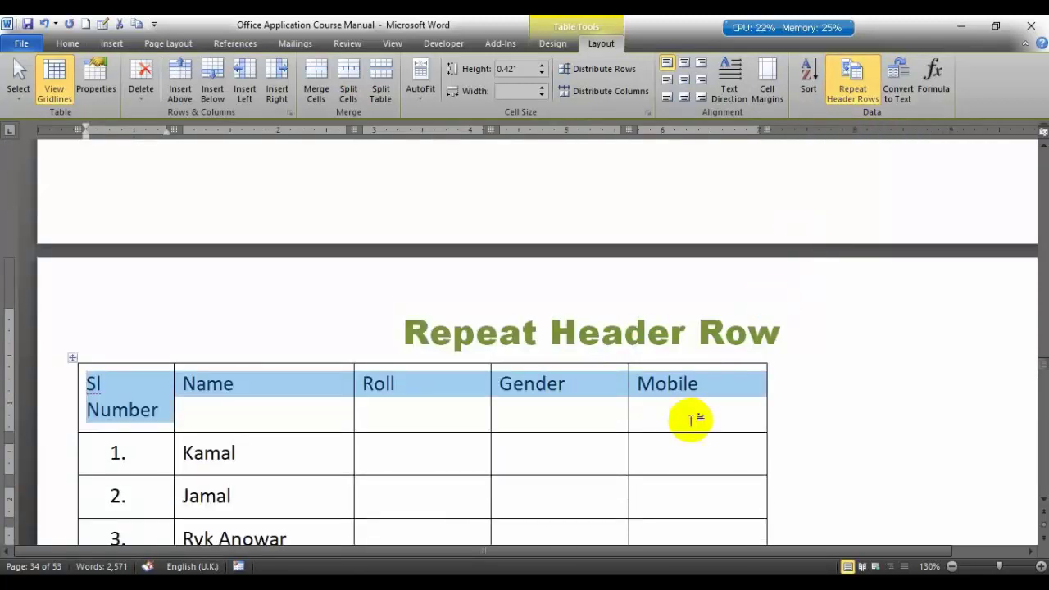
# Step: Check the next page for the repeated header and move into row 14 below it
pyautogui.scroll(-2, 692, 418)
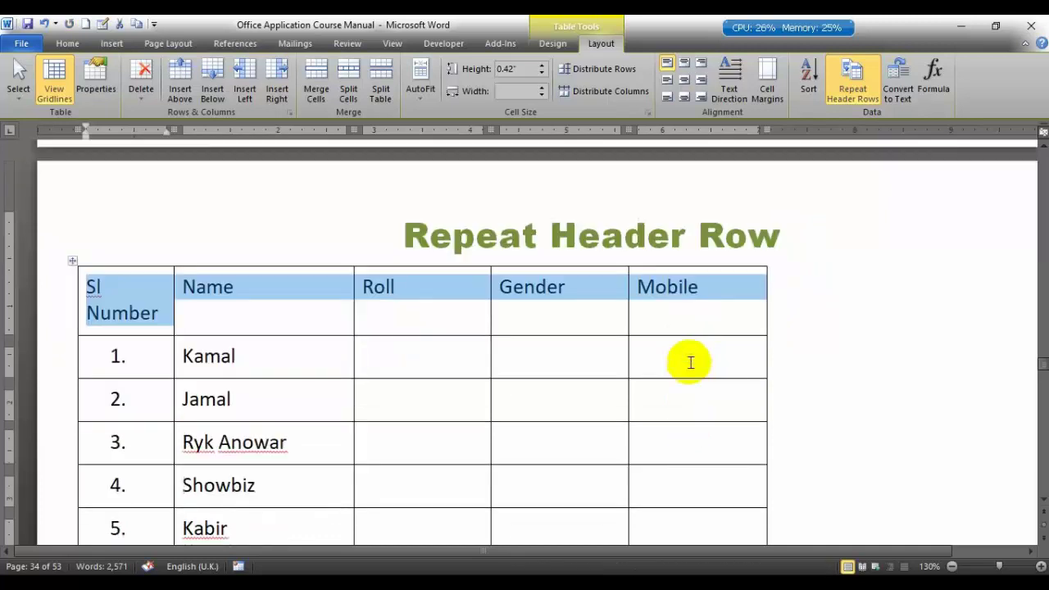
pyautogui.scroll(-4, 691, 364)
pyautogui.scroll(-6, 696, 344)
pyautogui.scroll(-6, 696, 345)
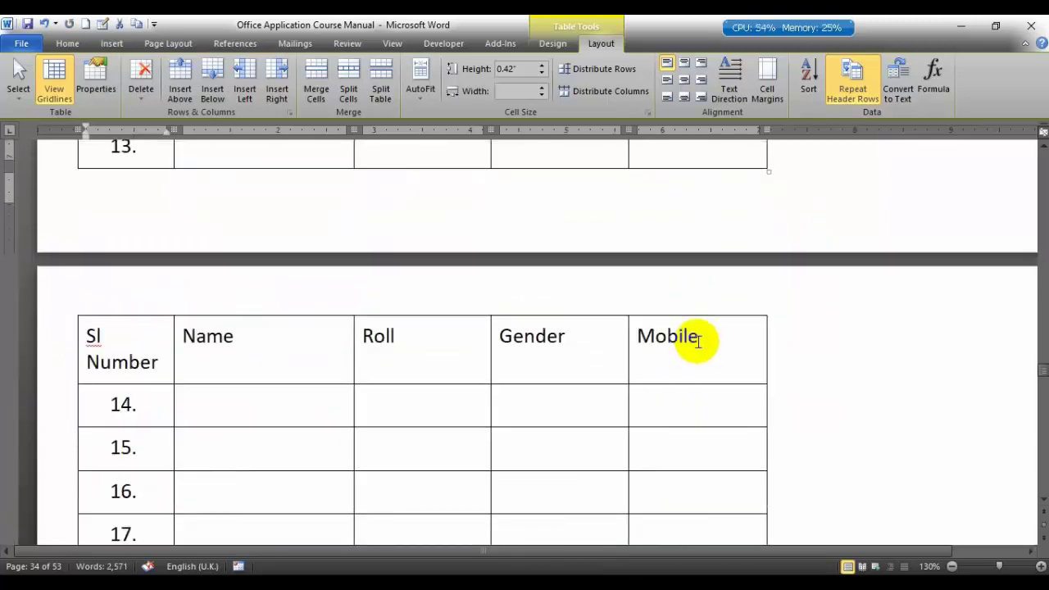
pyautogui.press('Down')
pyautogui.press('Left')
pyautogui.press('Left')
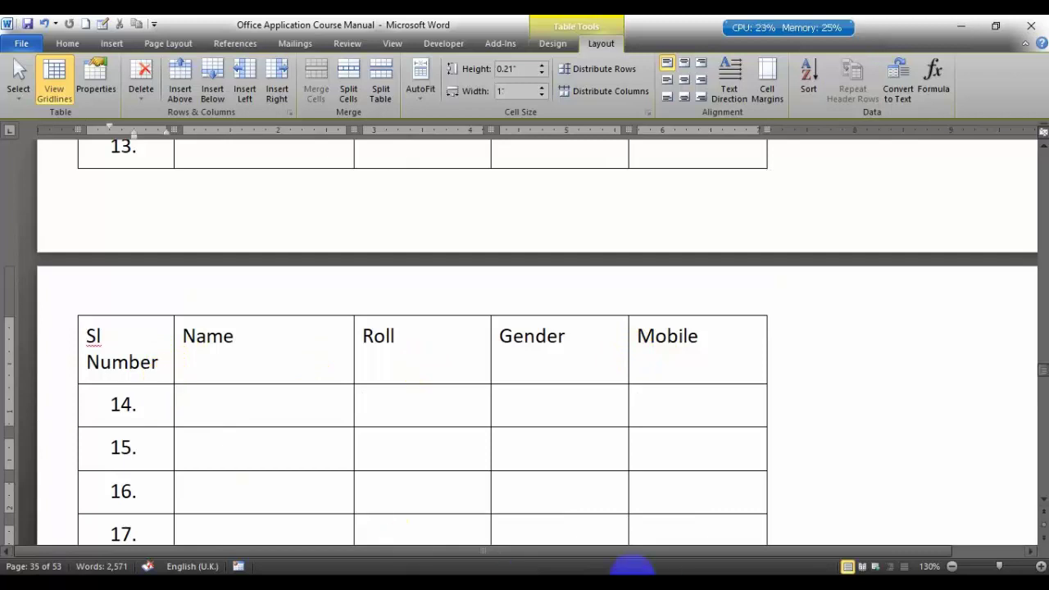
# Step: Complete the last header cell so it reads Mobile/ Phone
pyautogui.click(580, 396)
pyautogui.scroll(10, 582, 393)
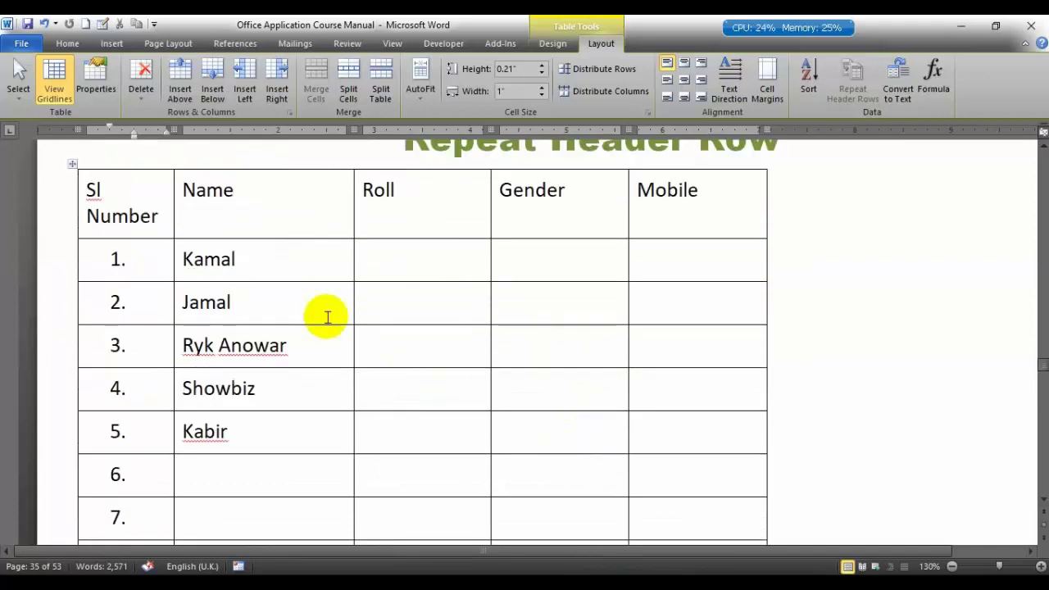
pyautogui.moveTo(135, 197); pyautogui.dragTo(661, 187)
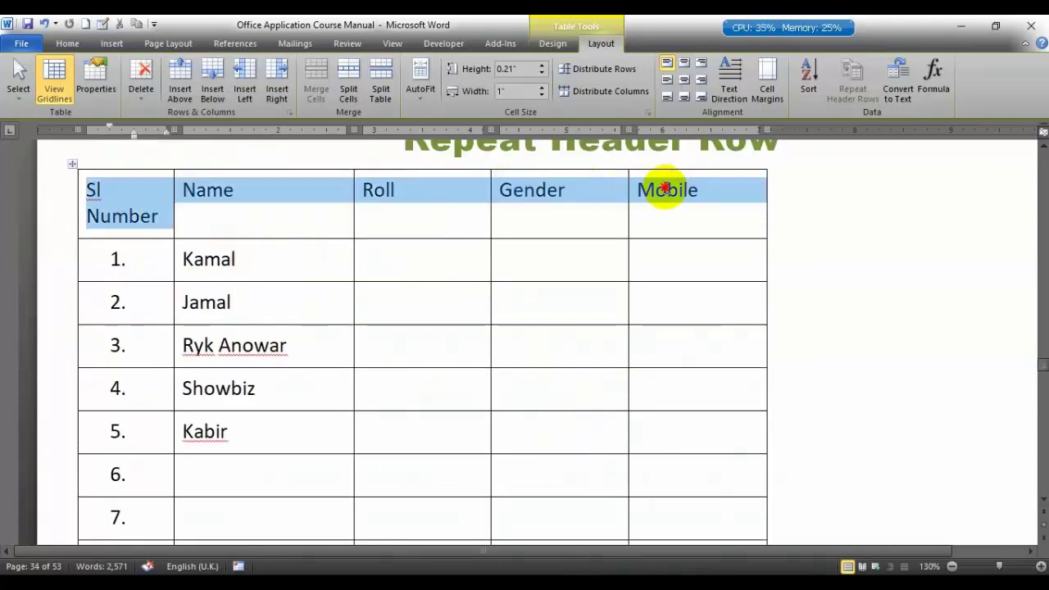
pyautogui.click(657, 197)
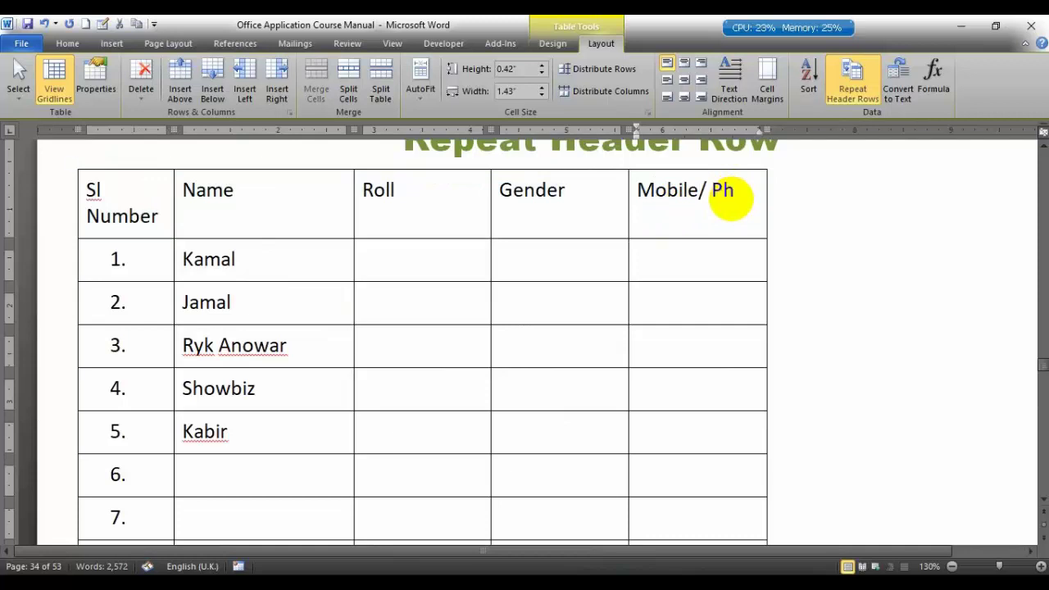
pyautogui.write('one')
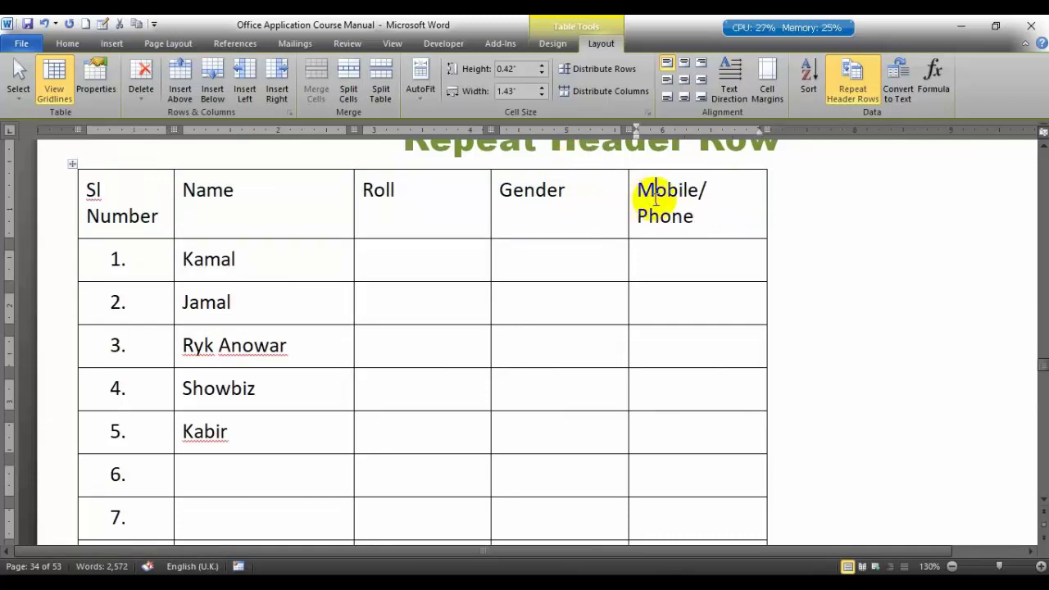
# Step: Scroll to page 2 to confirm the repeated header, then select the header row
pyautogui.scroll(-1, 683, 265)
pyautogui.scroll(-8, 719, 386)
pyautogui.scroll(-3, 714, 418)
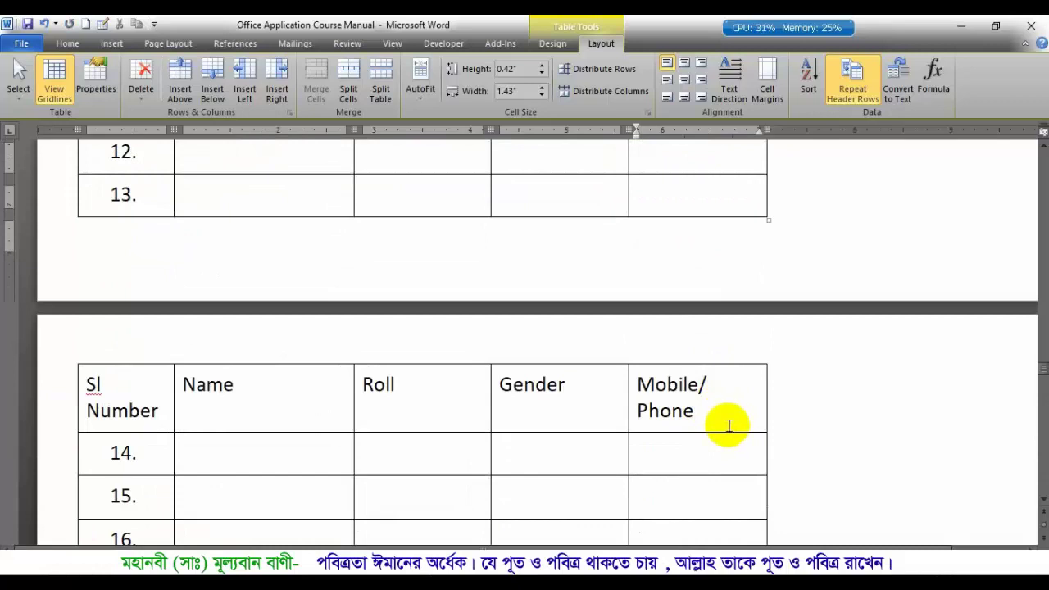
pyautogui.scroll(1, 729, 425)
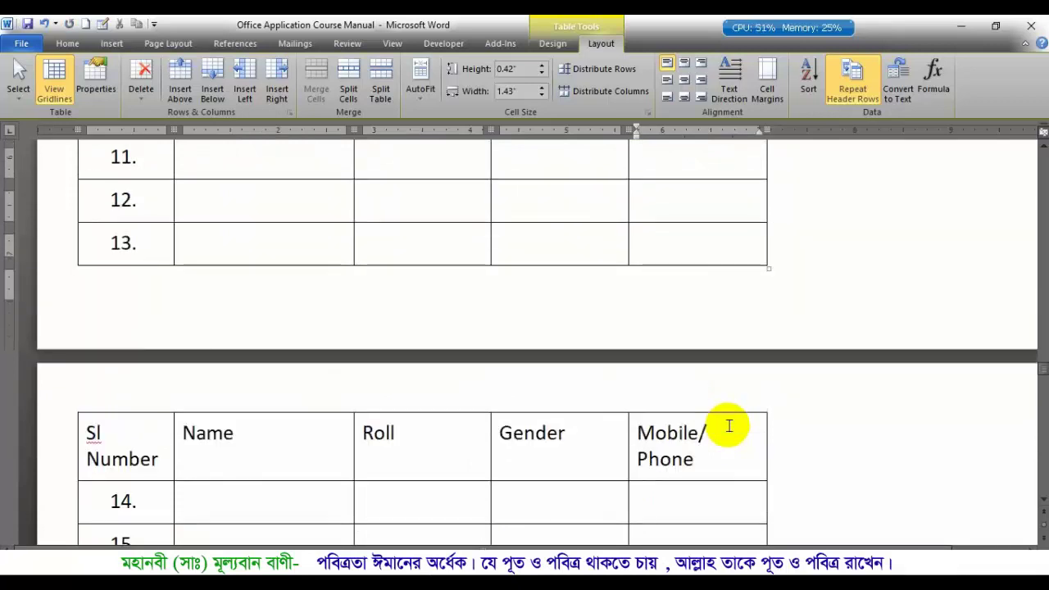
pyautogui.scroll(3, 729, 426)
pyautogui.scroll(2, 729, 426)
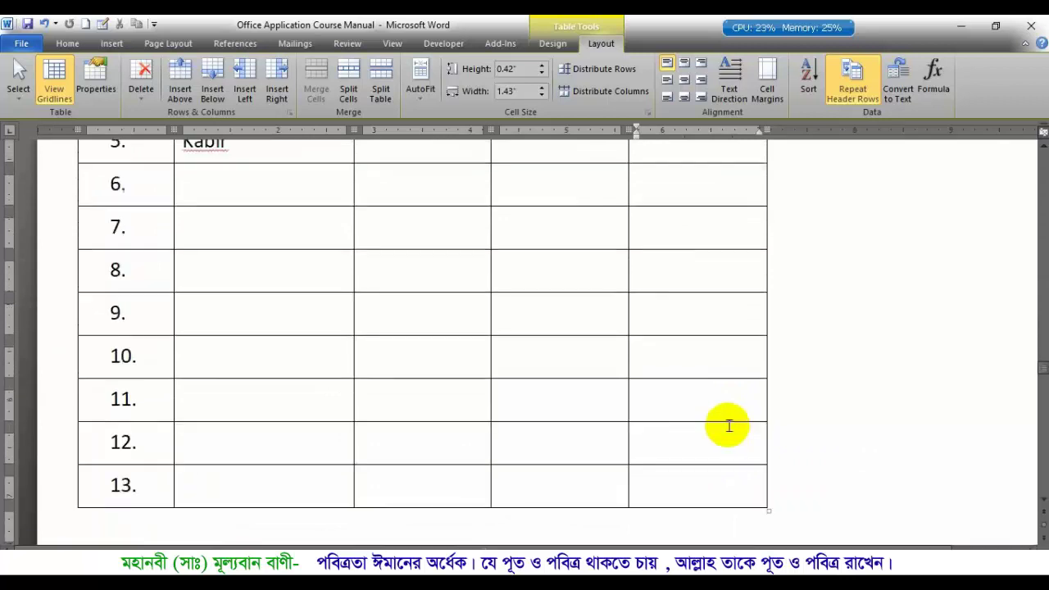
pyautogui.scroll(6, 729, 427)
pyautogui.click(40, 227)
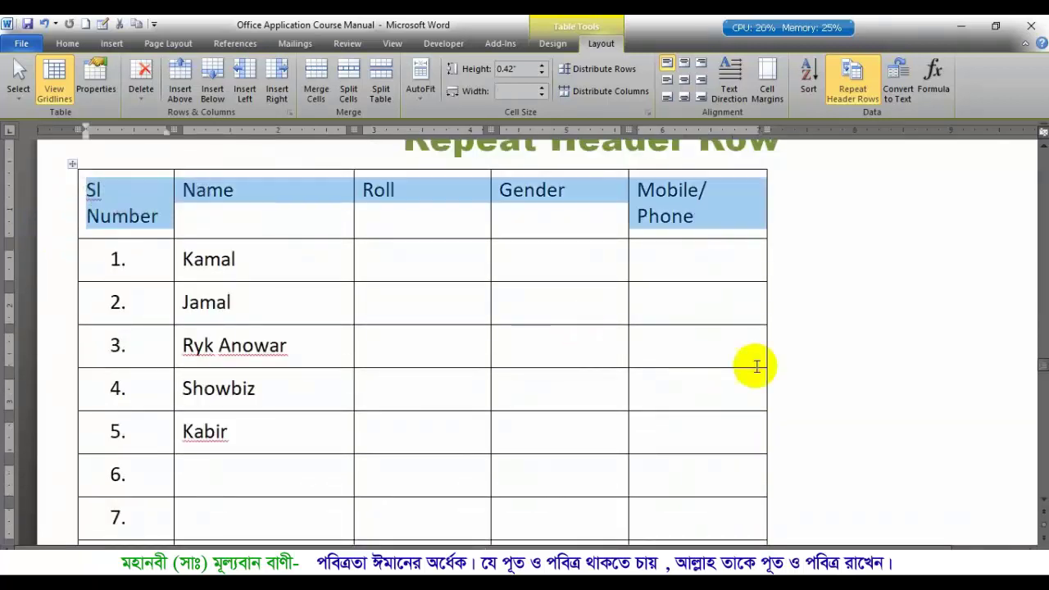
pyautogui.scroll(-10, 754, 369)
pyautogui.scroll(-4, 676, 309)
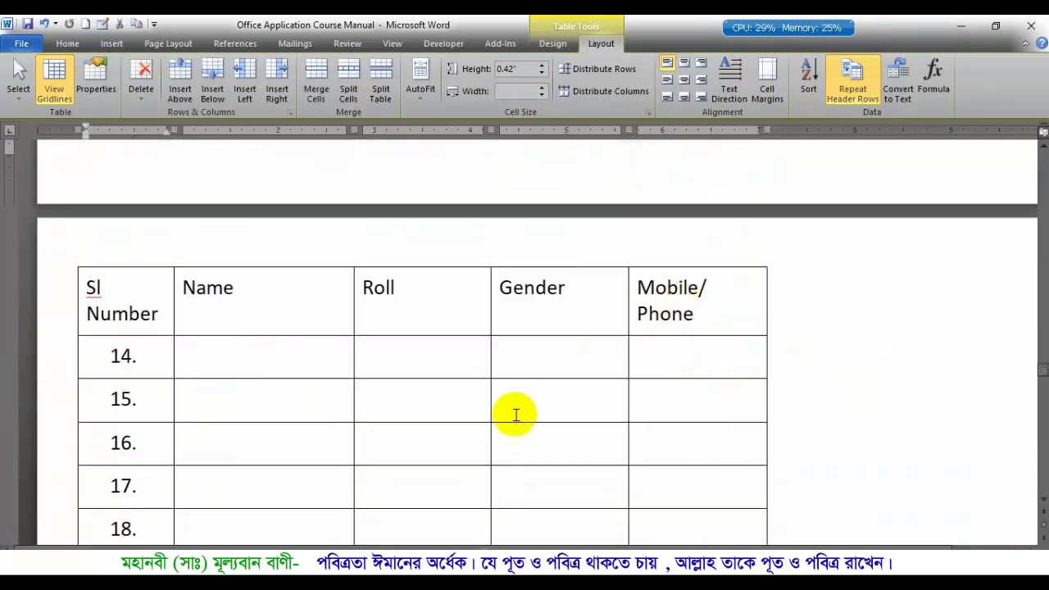
# Step: Select the Roll, Gender, Mobile and Name cells of row 14 with the keyboard
pyautogui.click(518, 362)
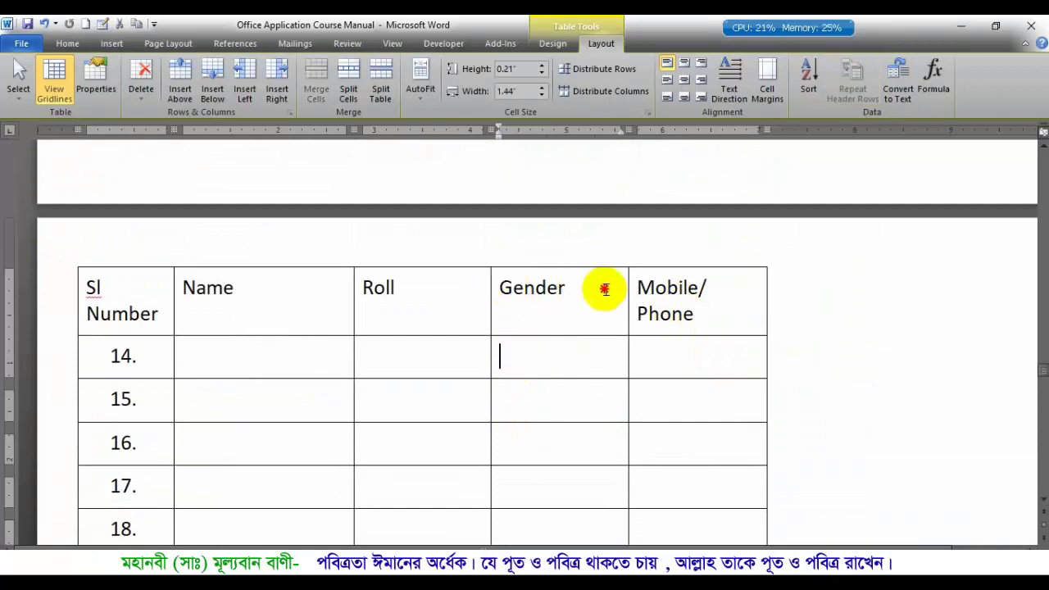
pyautogui.press('Left')
pyautogui.hotkey('shift', 'Right')
pyautogui.hotkey('shift', 'Right')
pyautogui.press('Right')
pyautogui.press('Right')
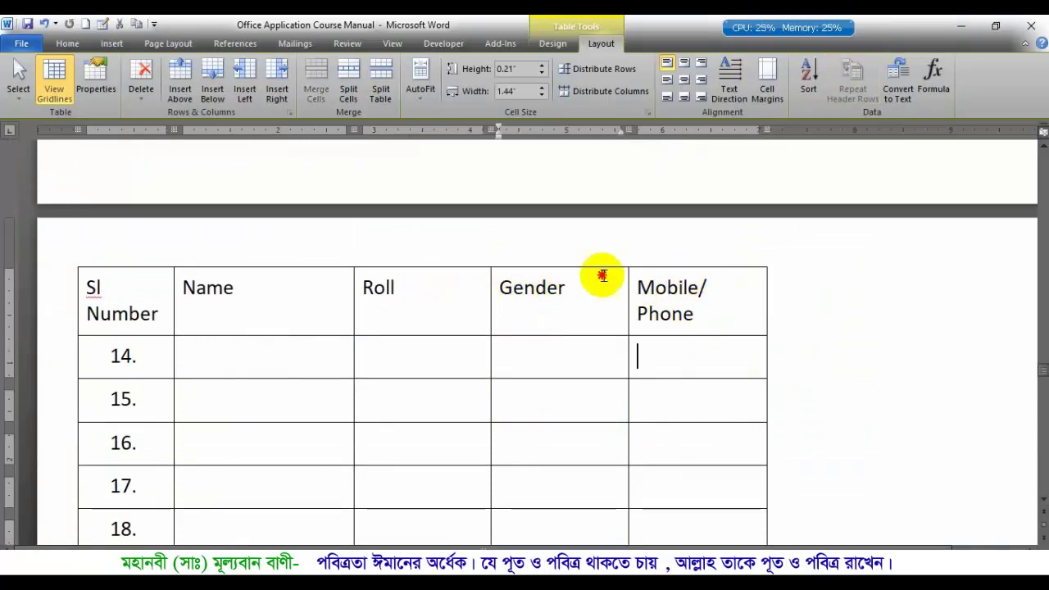
pyautogui.hotkey('shift', 'Left')
pyautogui.hotkey('shift', 'Left')
pyautogui.press('Left')
pyautogui.hotkey('shift', 'Left')
pyautogui.hotkey('shift', 'Left')
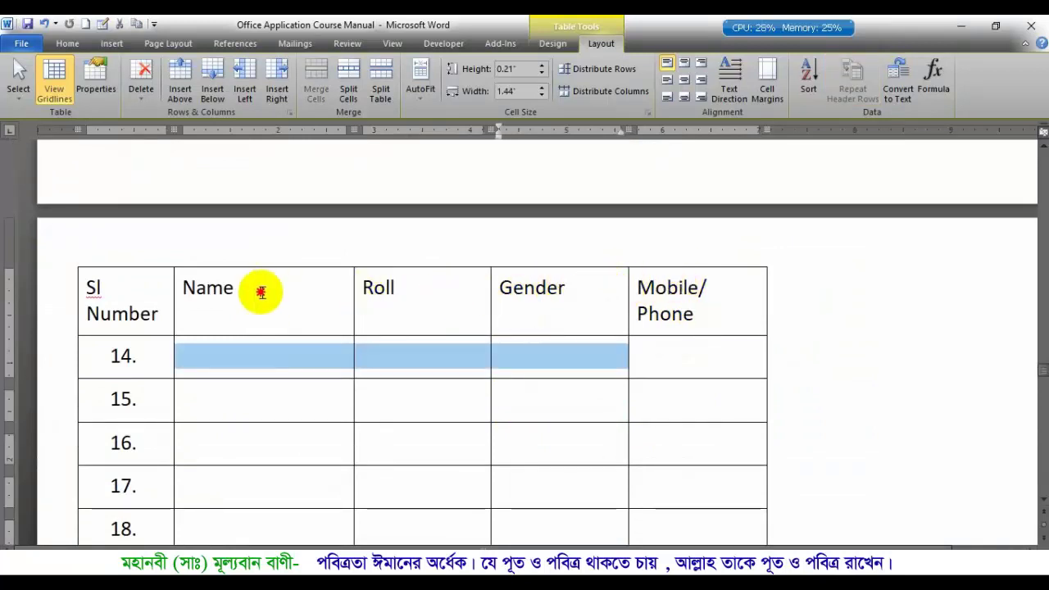
# Step: Reselect the whole header row on page one
pyautogui.scroll(2, 311, 320)
pyautogui.scroll(6, 382, 326)
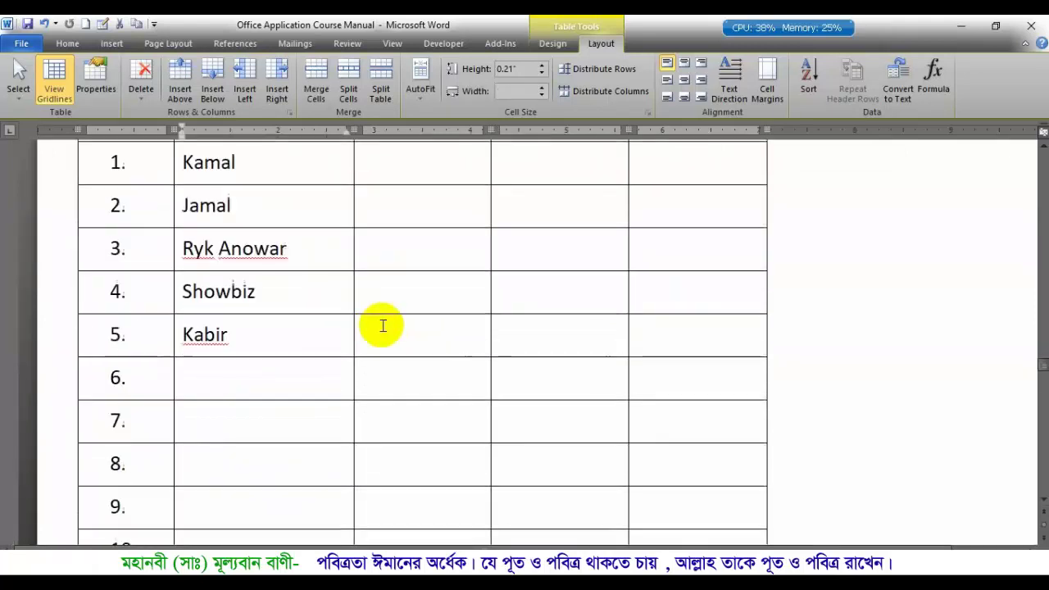
pyautogui.scroll(3, 511, 319)
pyautogui.moveTo(723, 360); pyautogui.dragTo(58, 356)
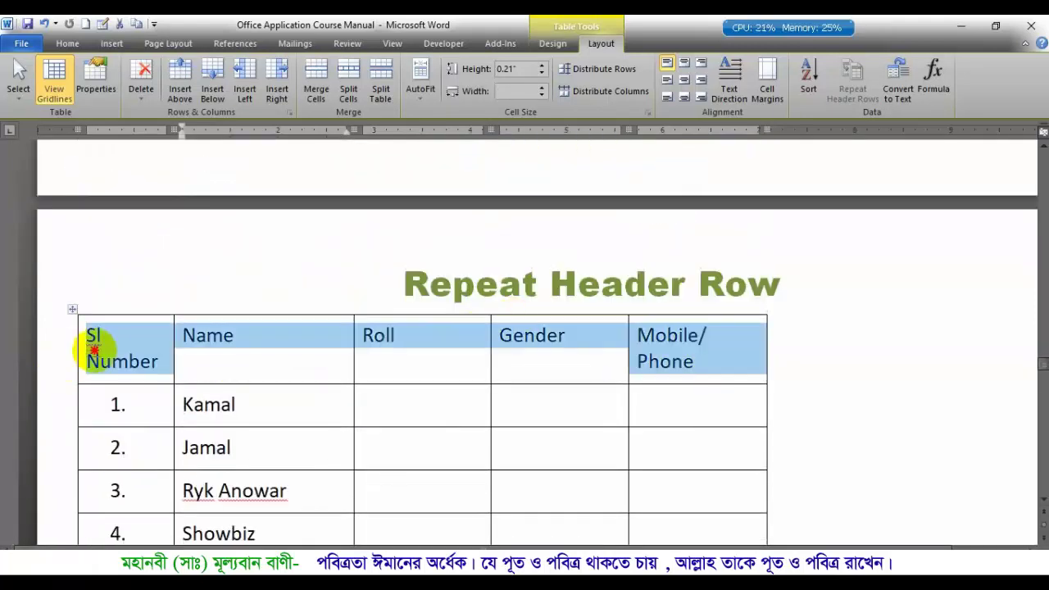
pyautogui.click(554, 43)
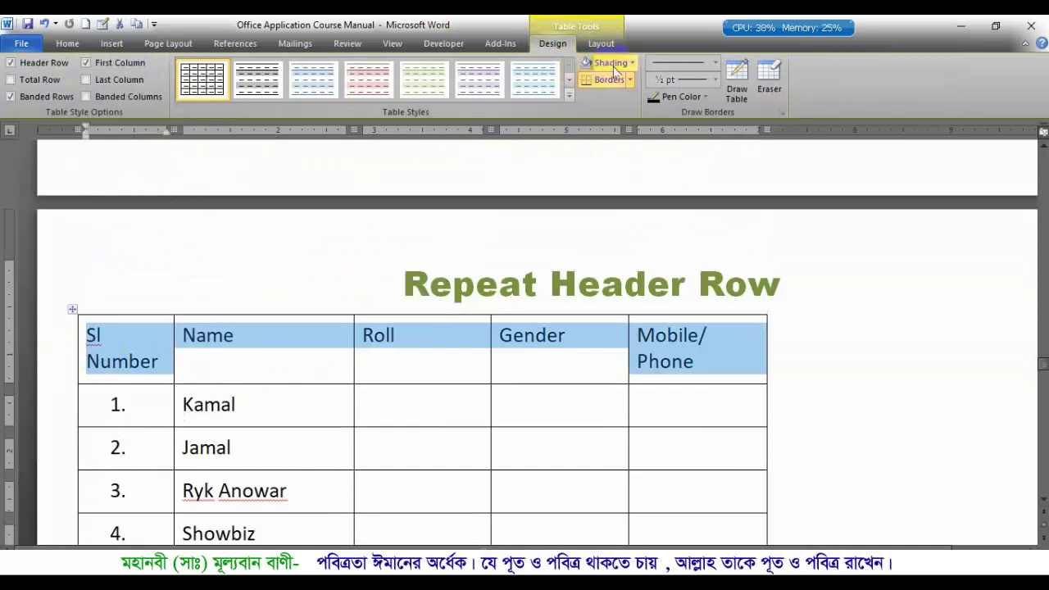
# Step: Shade the header row light blue using Table Tools Design Shading
pyautogui.click(621, 62)
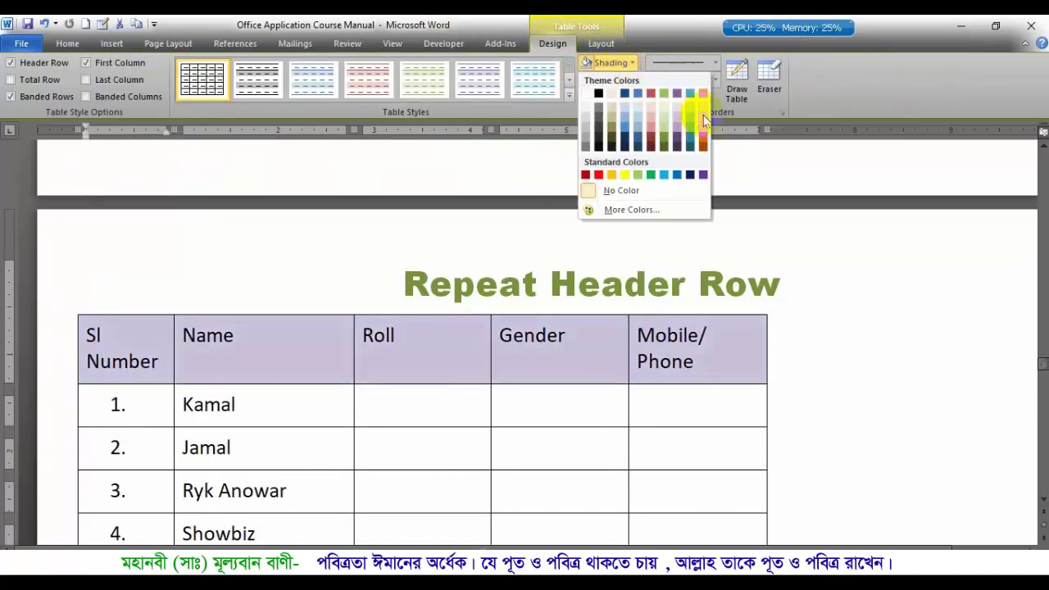
pyautogui.click(702, 316)
pyautogui.scroll(-4, 675, 332)
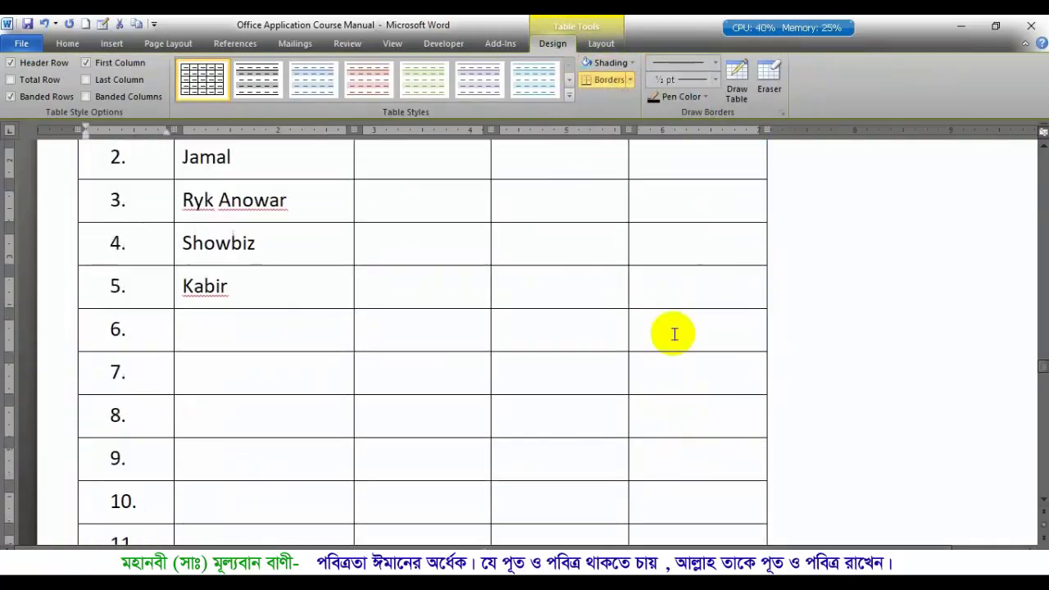
pyautogui.scroll(-5, 675, 333)
pyautogui.scroll(-2, 681, 351)
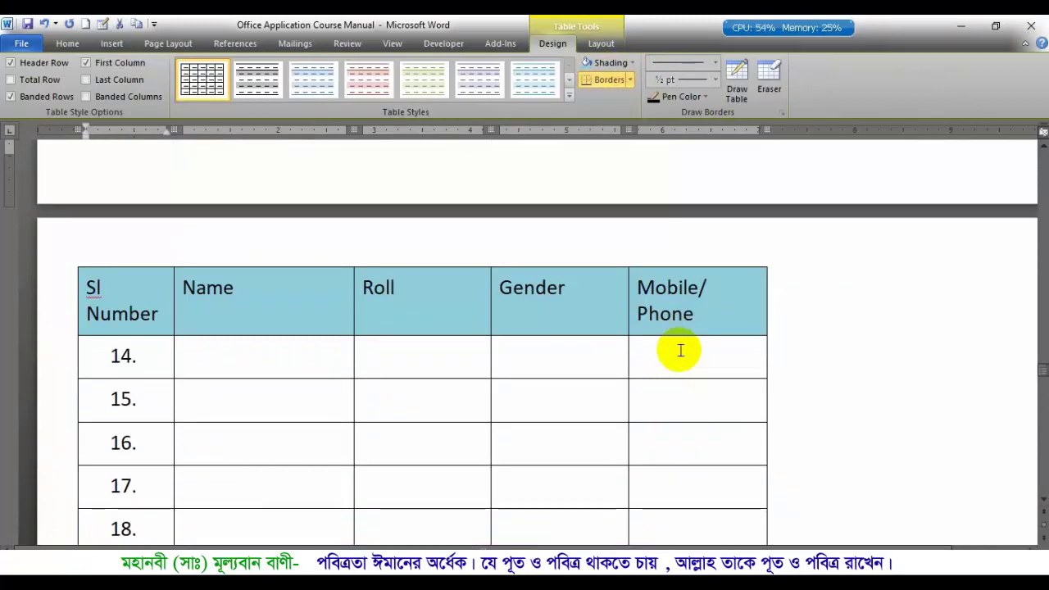
pyautogui.scroll(1, 670, 352)
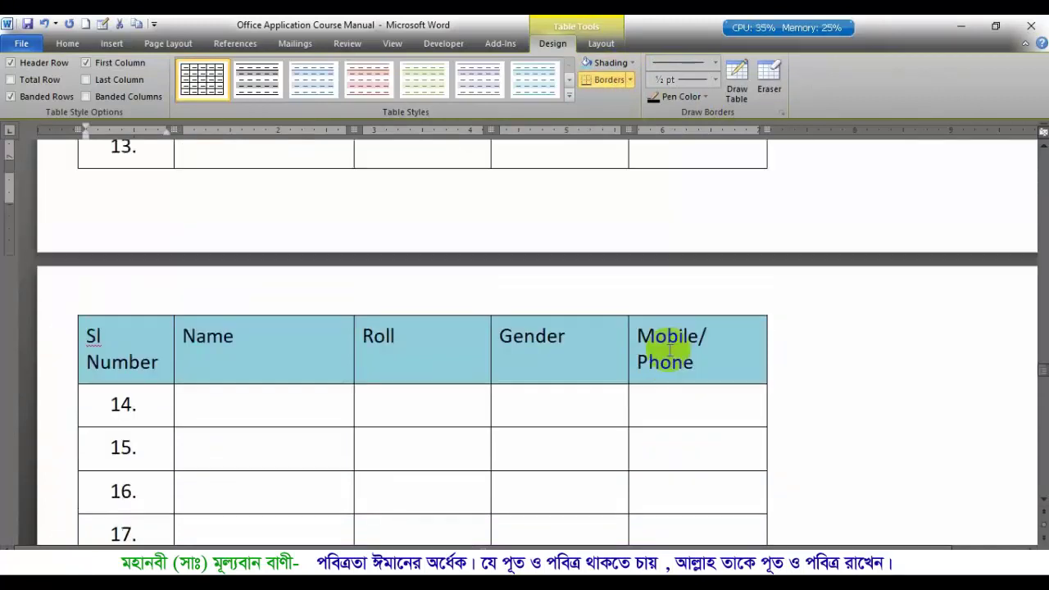
pyautogui.scroll(10, 528, 312)
pyautogui.scroll(6, 531, 501)
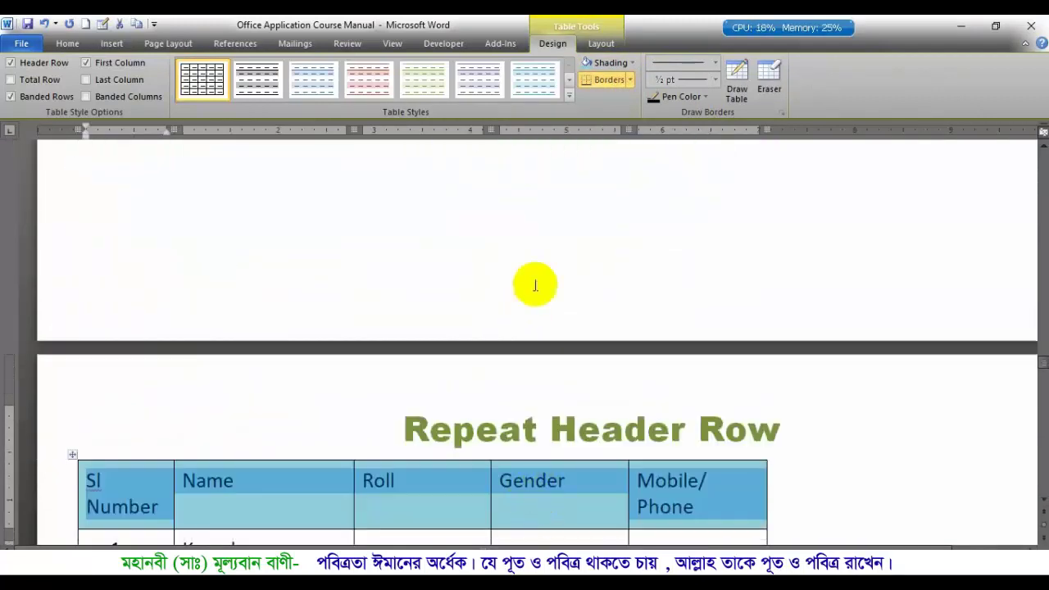
# Step: Turn off Repeat Header Rows so the header no longer repeats on later pages
pyautogui.click(598, 49)
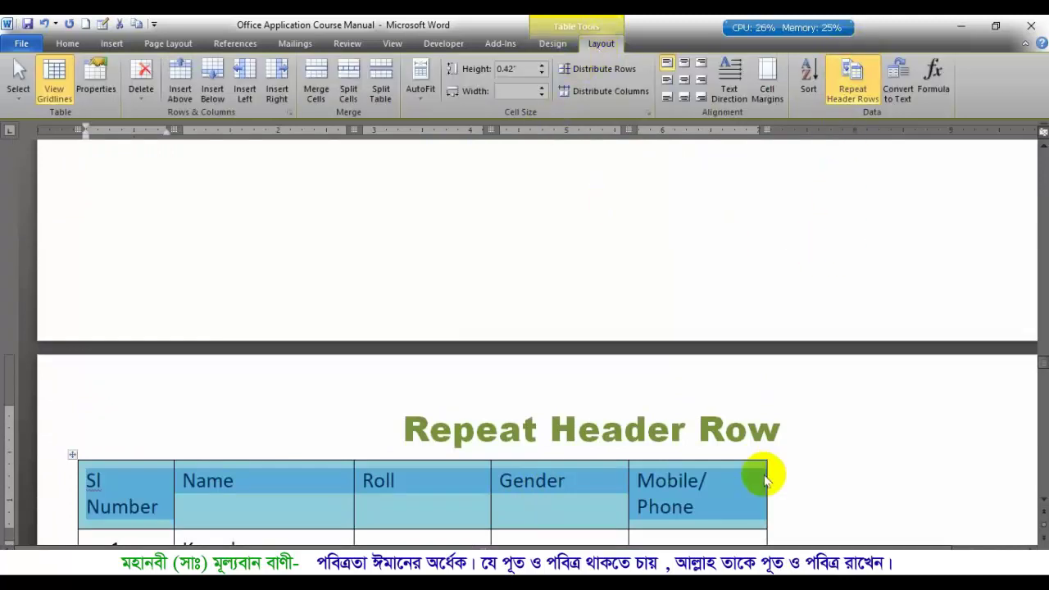
pyautogui.click(861, 103)
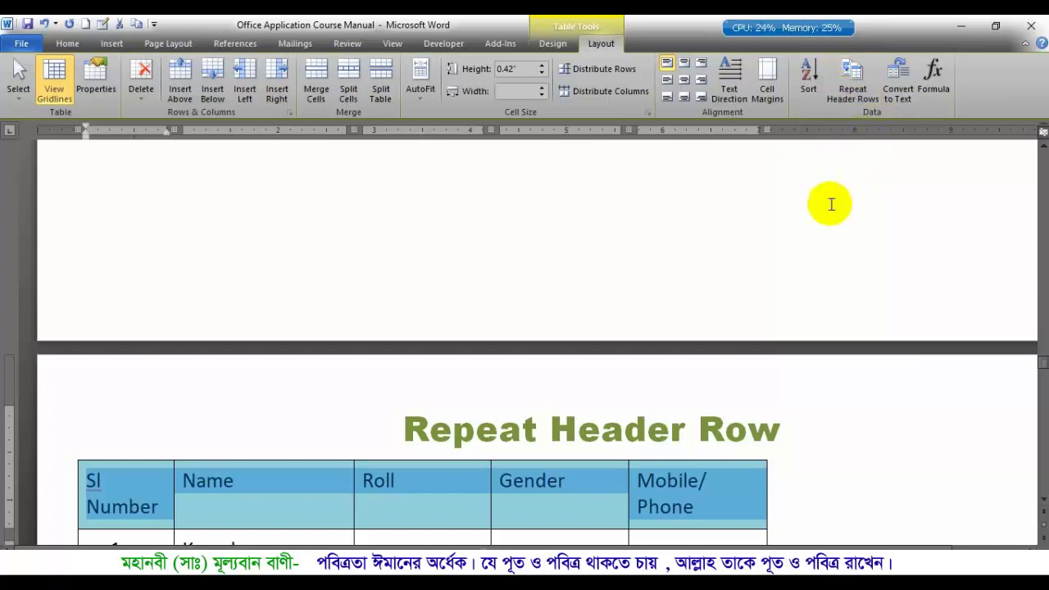
pyautogui.scroll(-10, 830, 246)
pyautogui.scroll(-7, 821, 287)
# Step: Scroll down to the Convert to Text table with Sl Number, Name, Roll, Gender and Mobile headers
pyautogui.scroll(-3, 820, 289)
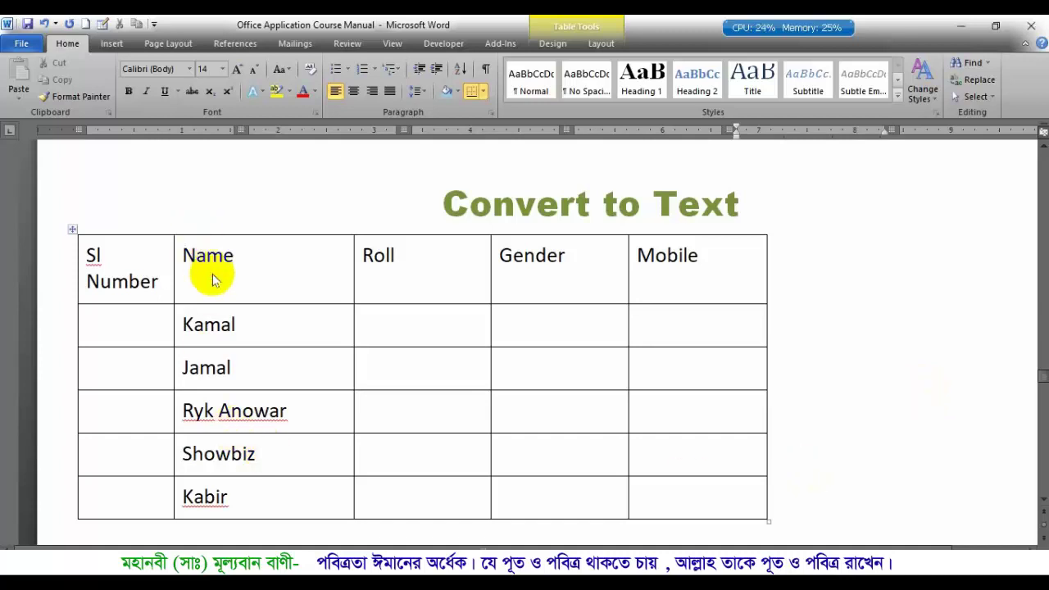
# Step: Start Convert to Text on the student table with Tabs as separator, moving the dialog aside
pyautogui.click(131, 283)
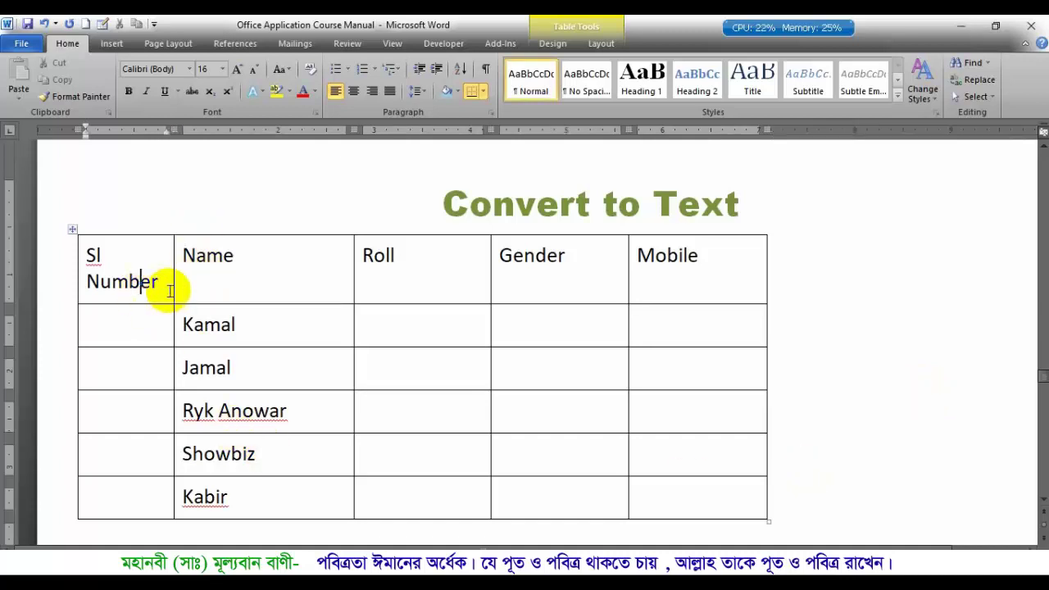
pyautogui.click(604, 37)
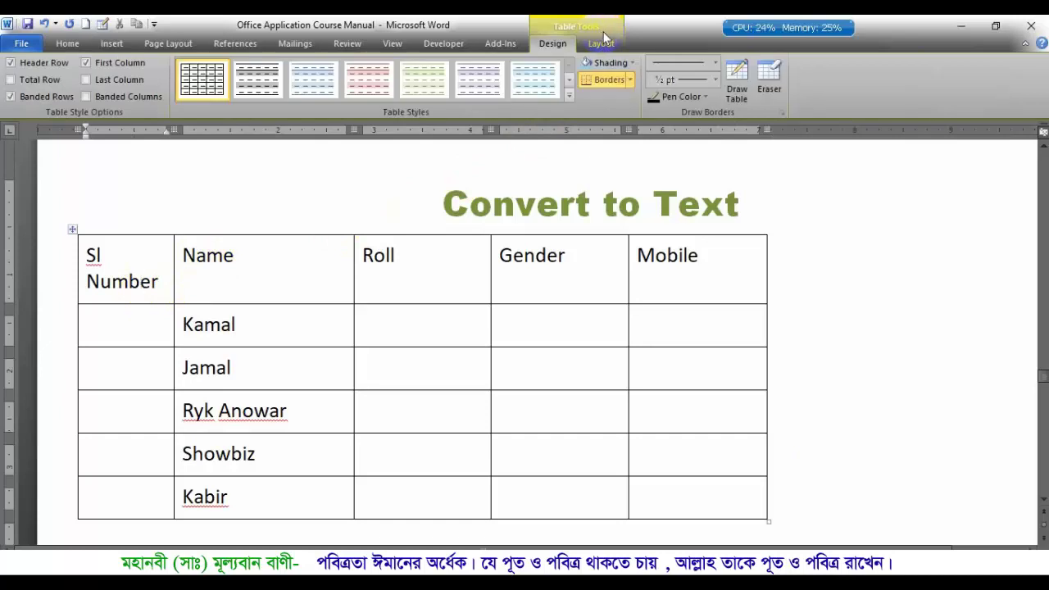
pyautogui.click(607, 63)
pyautogui.click(601, 43)
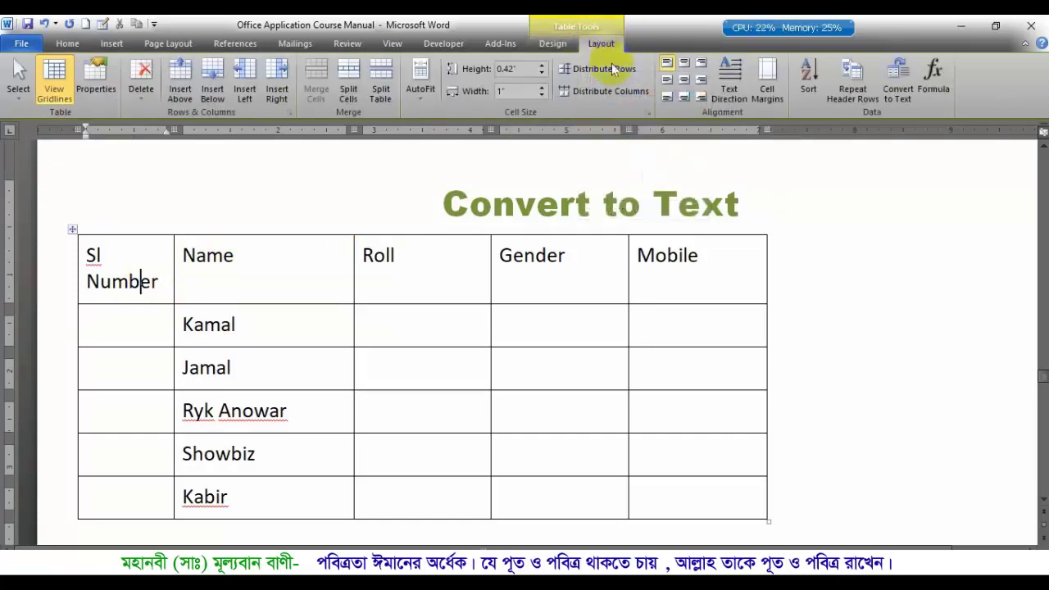
pyautogui.click(902, 96)
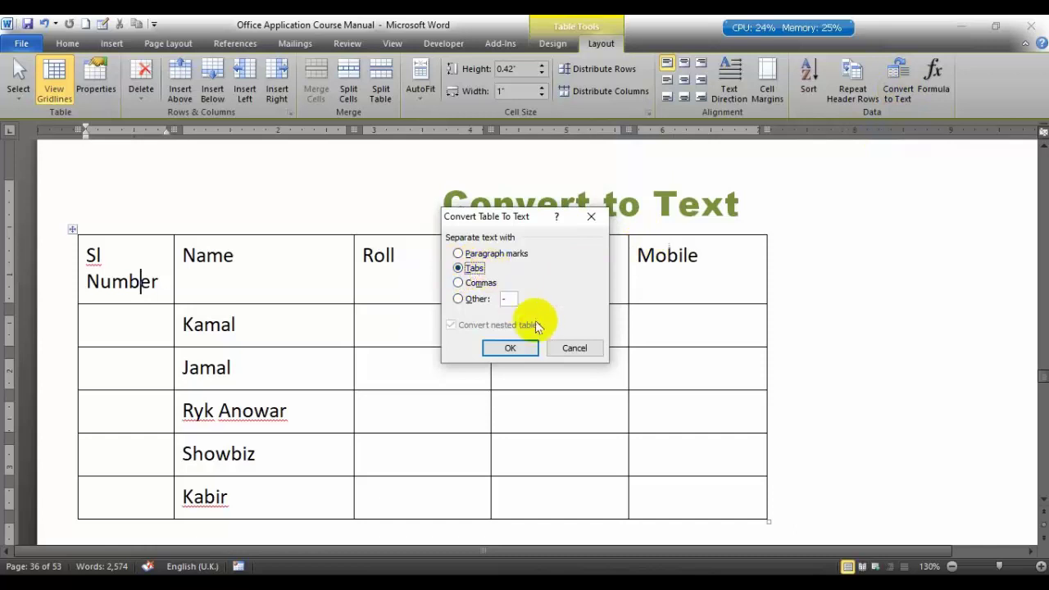
pyautogui.moveTo(531, 215); pyautogui.dragTo(922, 103)
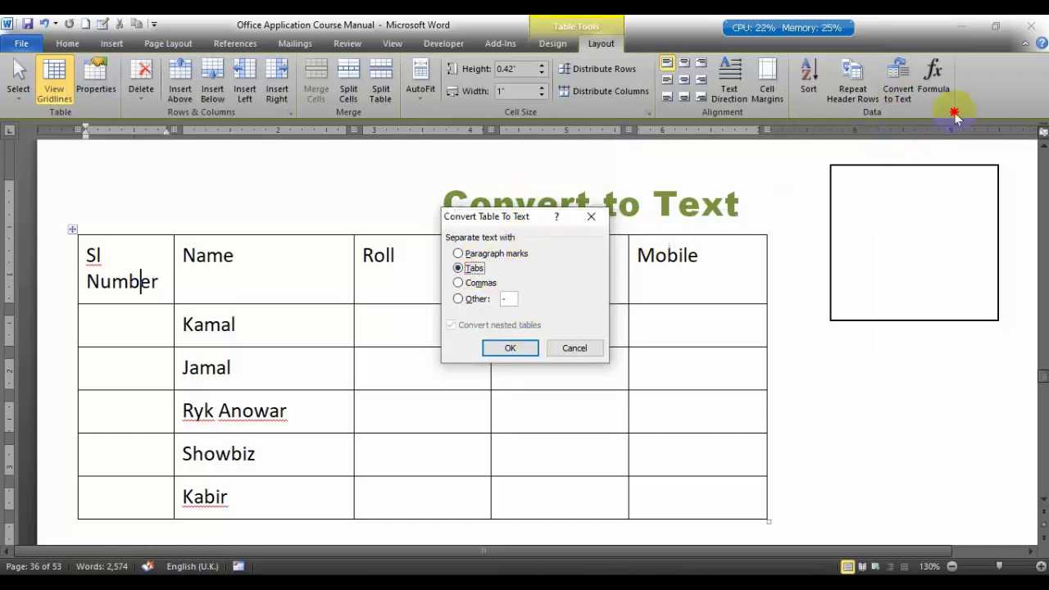
pyautogui.click(901, 237)
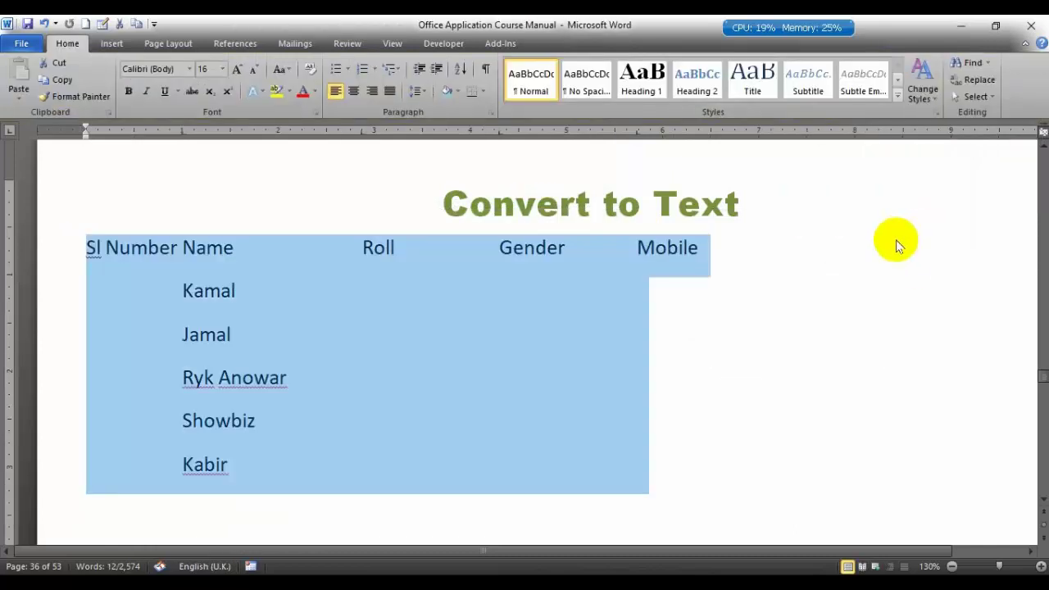
pyautogui.click(823, 401)
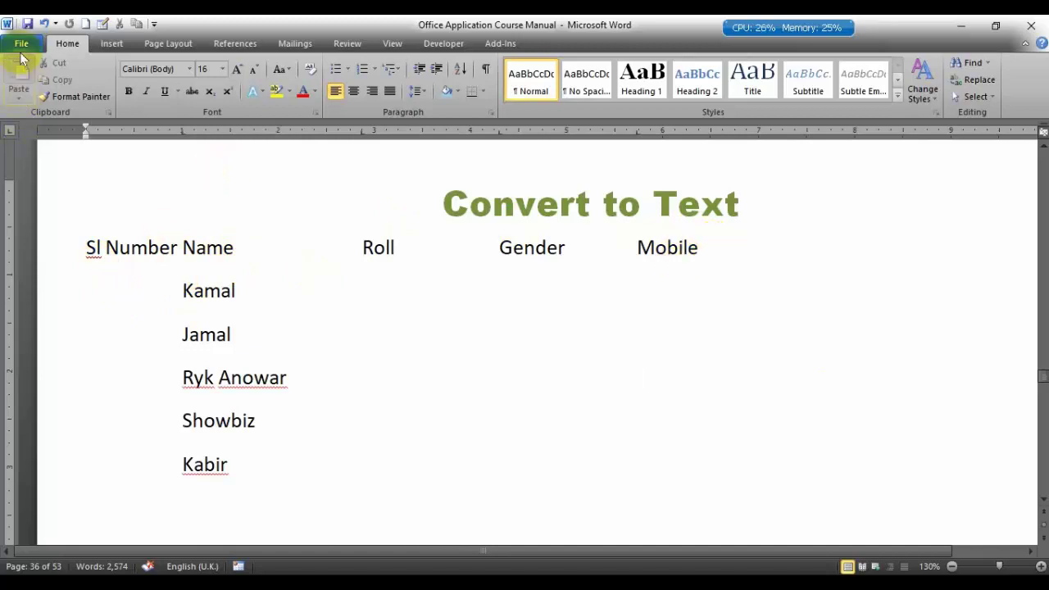
pyautogui.click(45, 25)
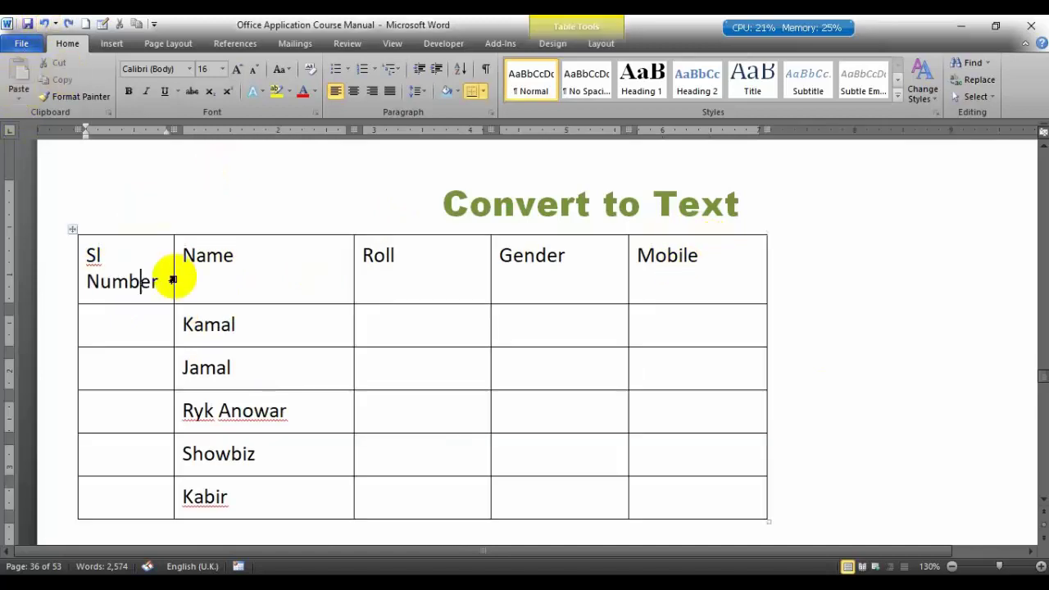
pyautogui.click(601, 44)
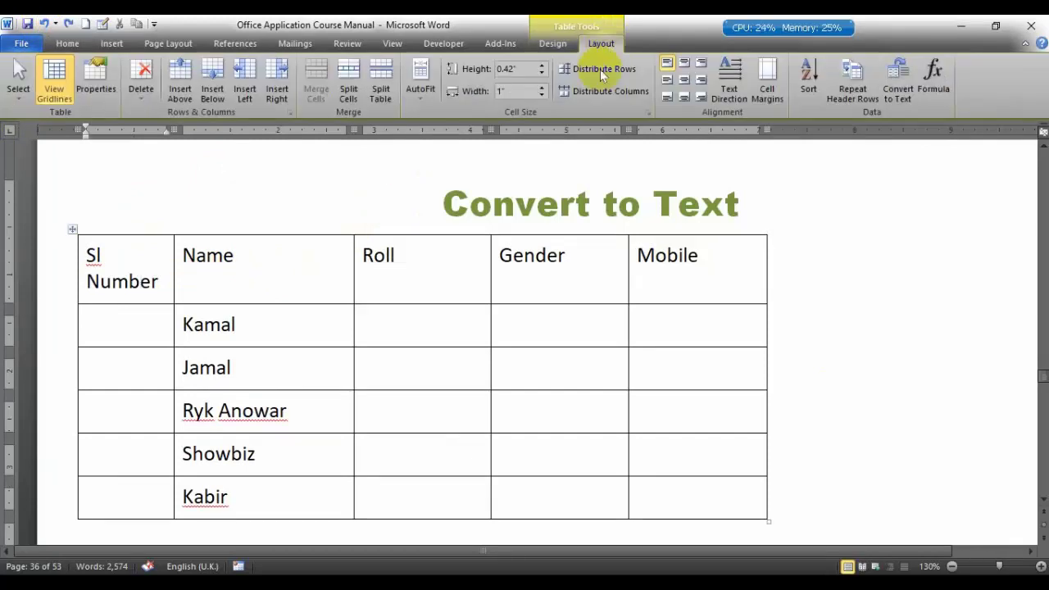
pyautogui.click(894, 72)
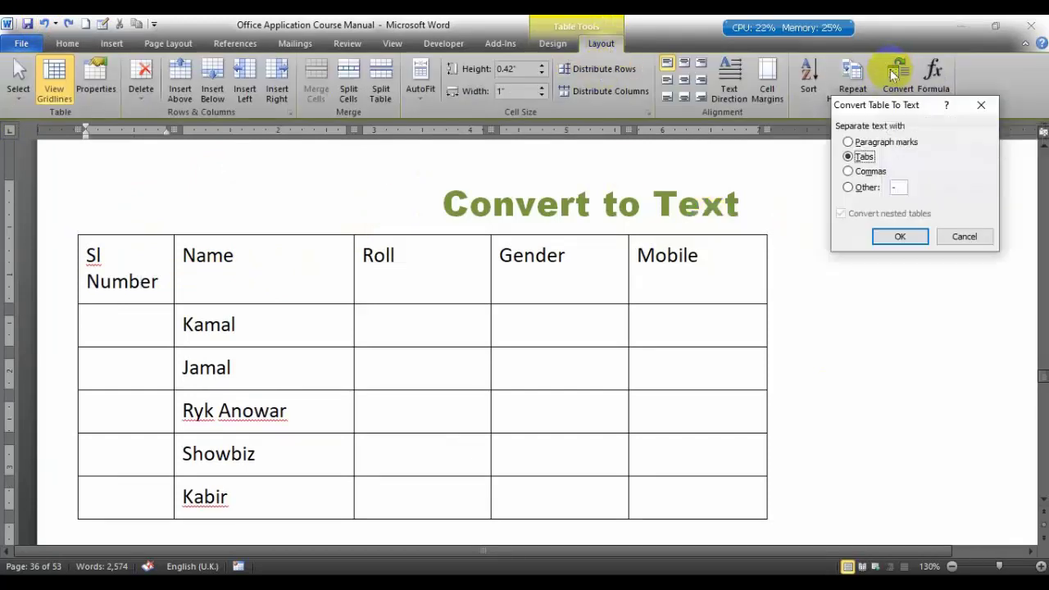
pyautogui.click(894, 143)
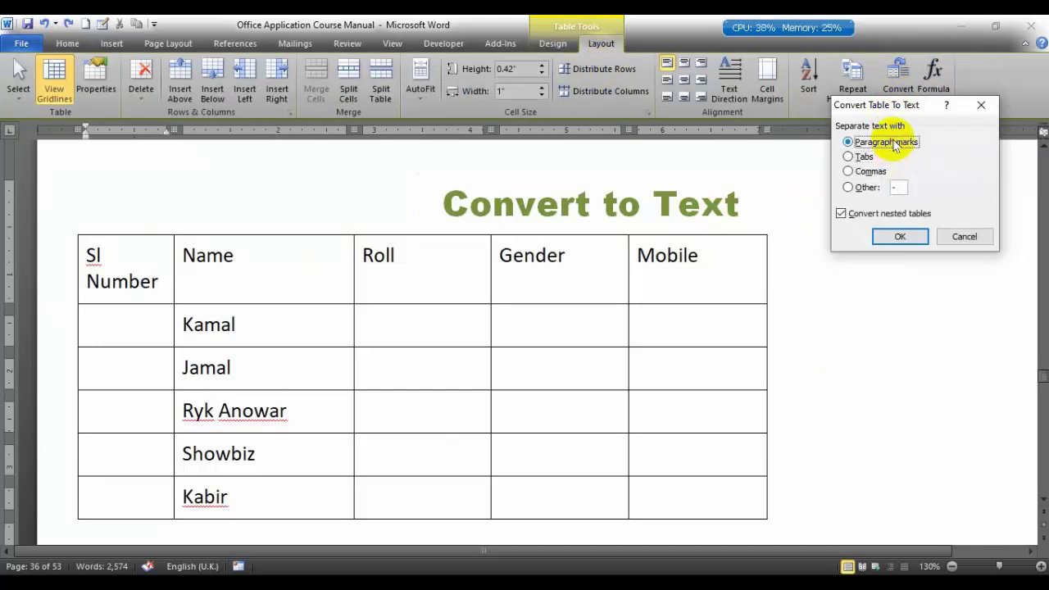
pyautogui.click(901, 237)
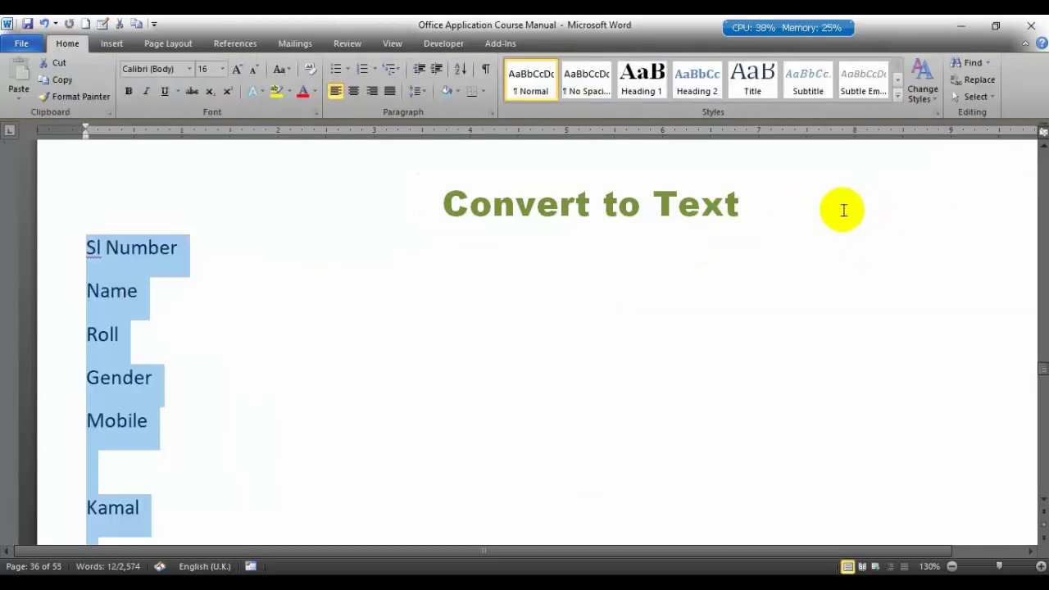
pyautogui.scroll(-1, 78, 386)
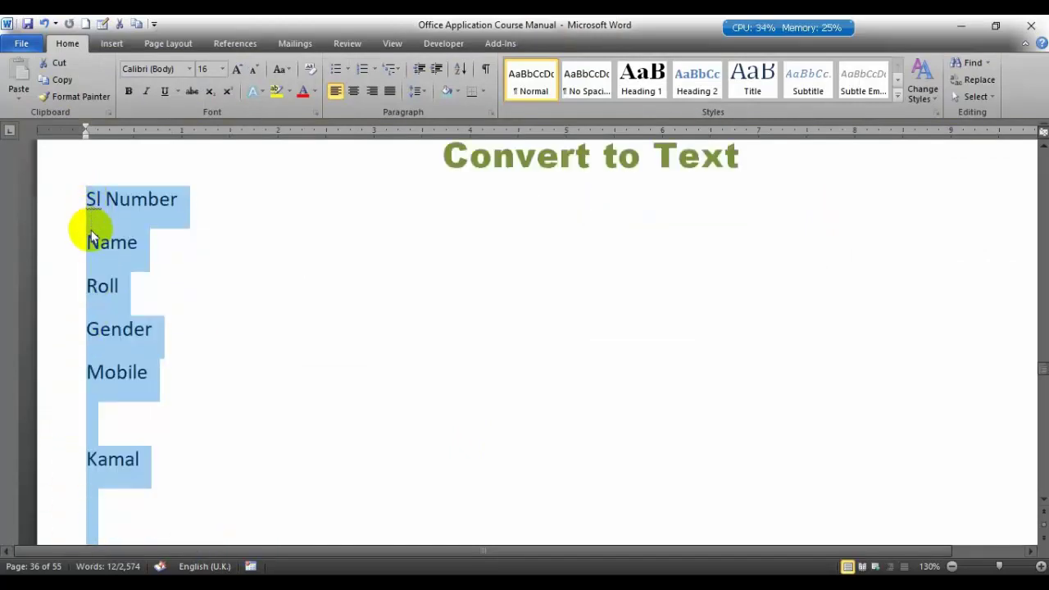
pyautogui.click(62, 201)
pyautogui.click(51, 287)
pyautogui.click(55, 330)
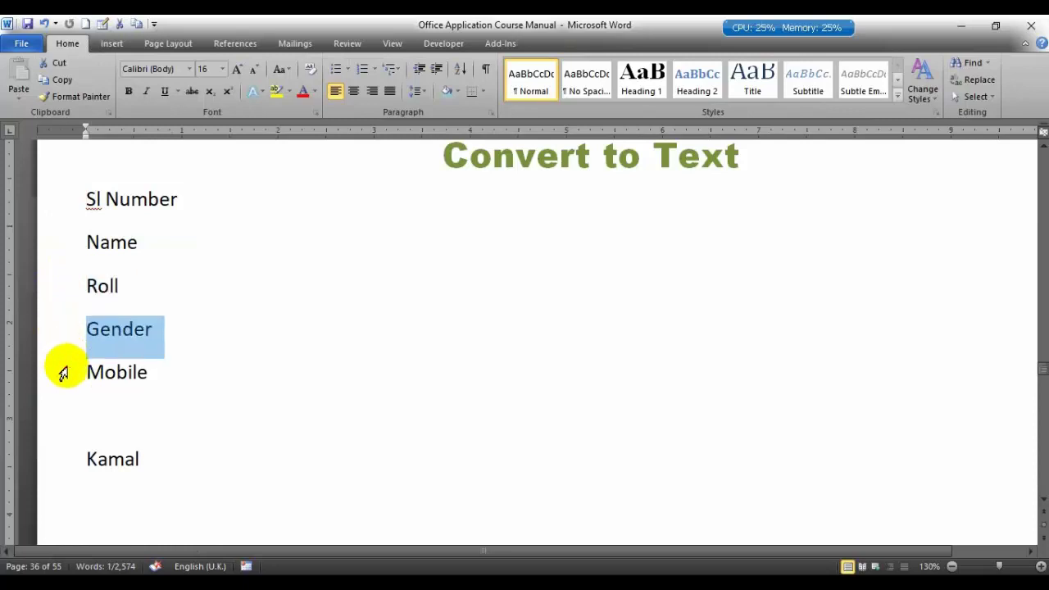
pyautogui.click(63, 370)
pyautogui.scroll(-3, 89, 462)
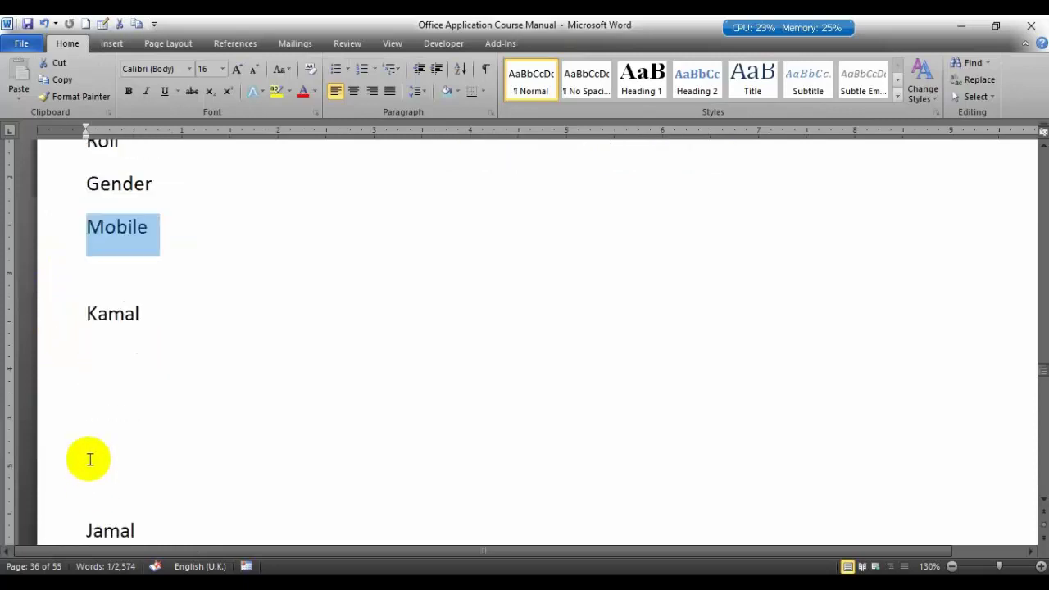
pyautogui.hotkey('ctrl', 'z')
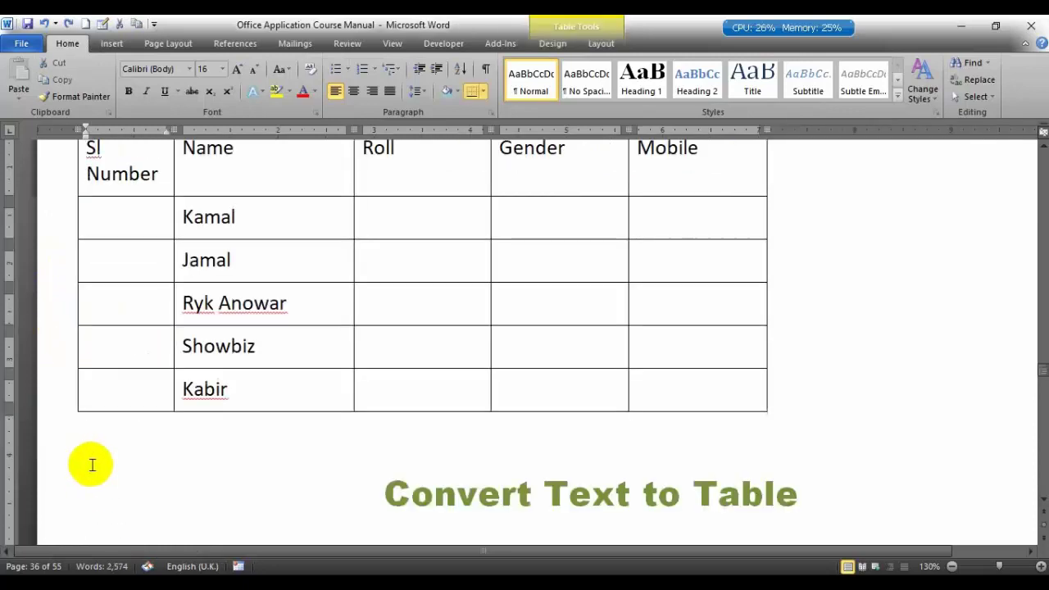
pyautogui.scroll(1, 88, 461)
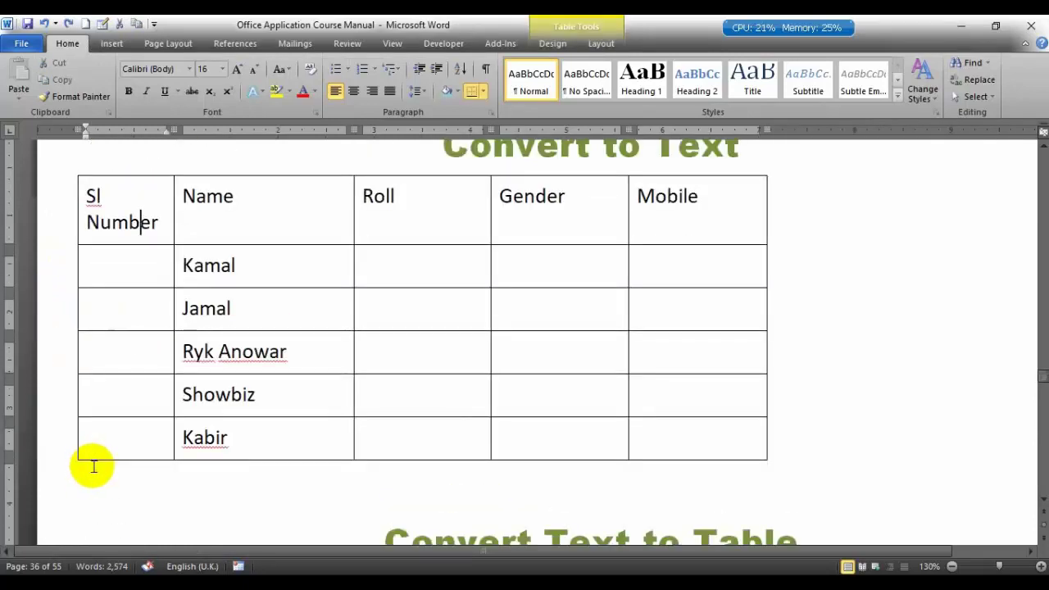
pyautogui.click(215, 309)
pyautogui.click(205, 394)
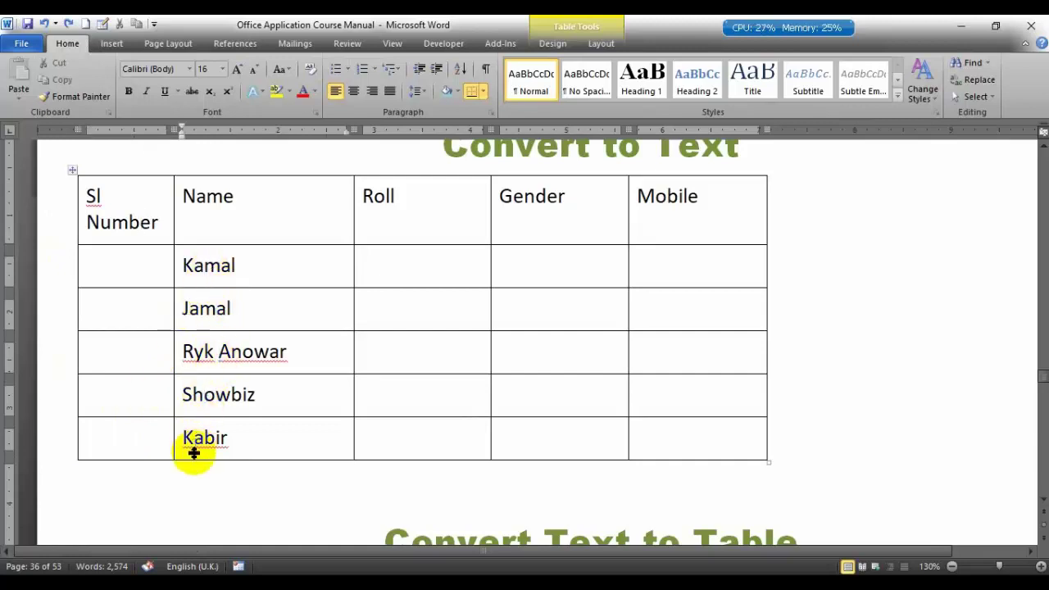
pyautogui.click(285, 201)
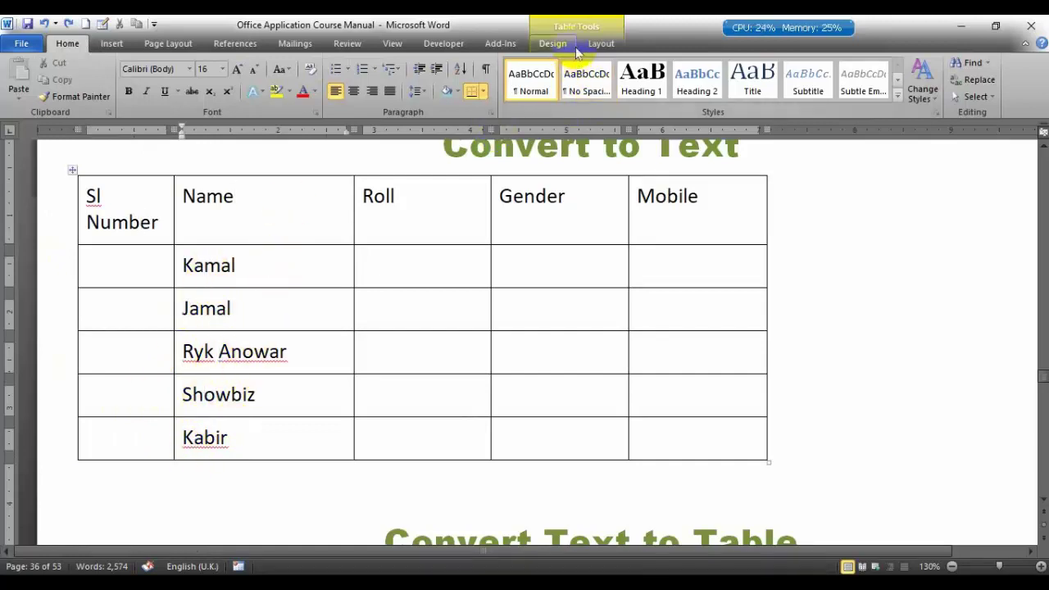
pyautogui.click(601, 43)
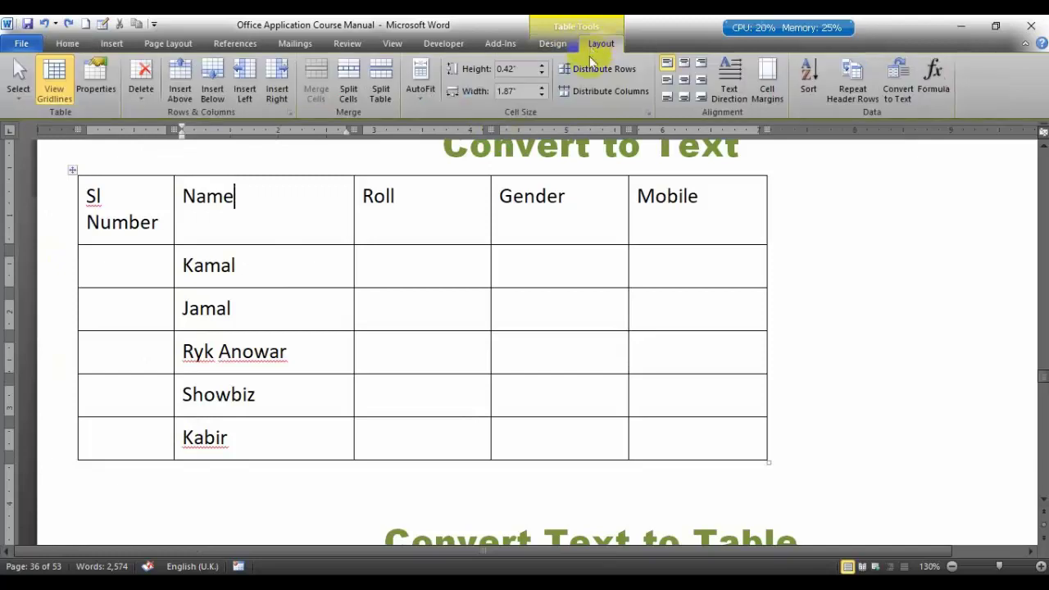
pyautogui.click(902, 80)
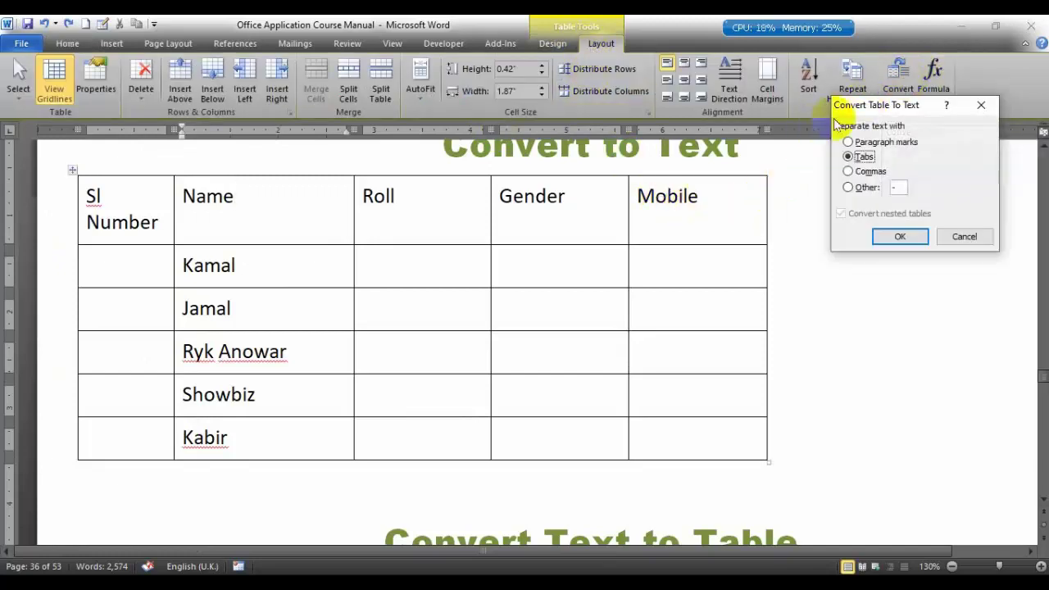
pyautogui.click(873, 143)
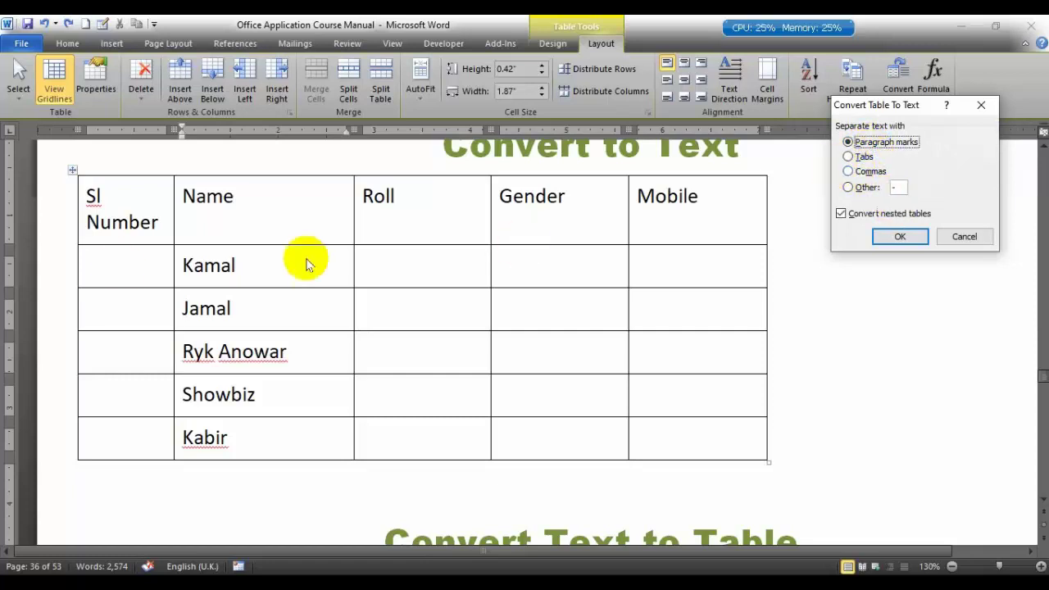
pyautogui.click(849, 171)
pyautogui.click(899, 236)
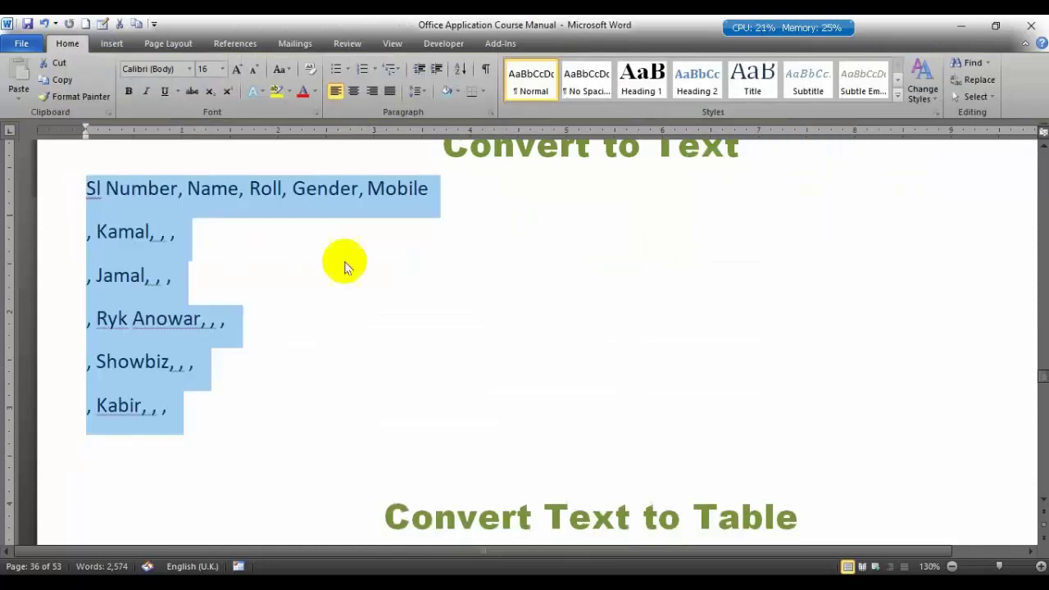
pyautogui.click(103, 197)
pyautogui.click(201, 190)
pyautogui.click(317, 191)
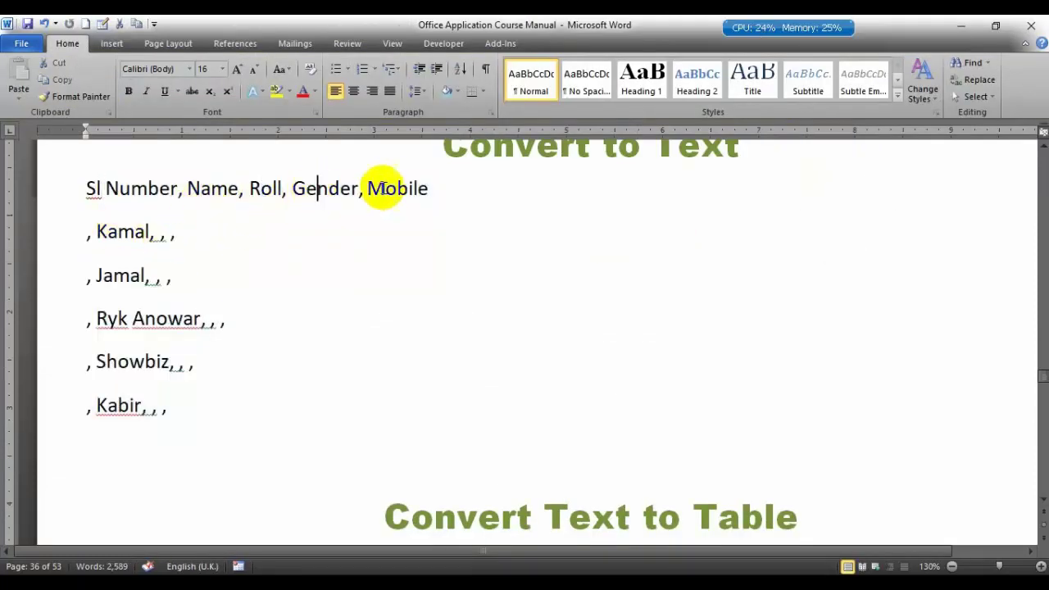
pyautogui.click(452, 188)
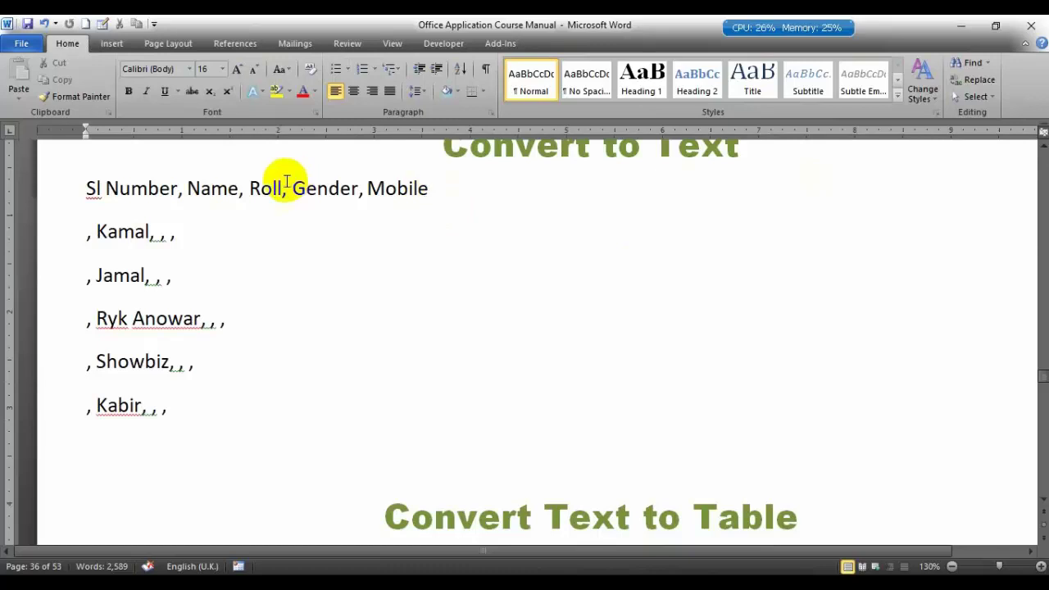
pyautogui.hotkey('ctrl', 'z')
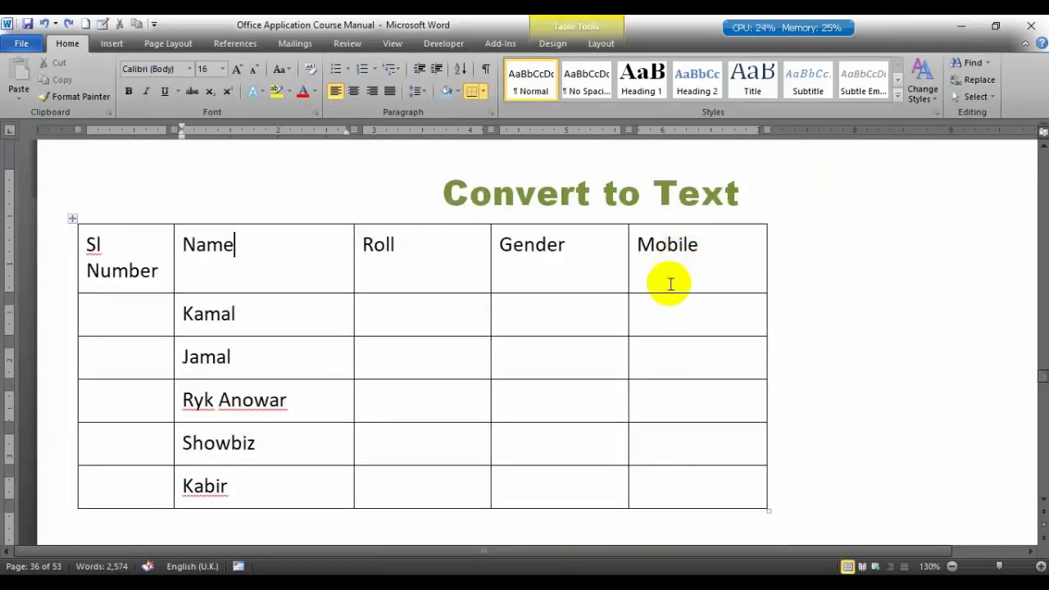
# Step: Select the eight feature lines from 'Distribute Rows, Columns' through 'Convert to Text'
pyautogui.scroll(-2, 627, 335)
pyautogui.scroll(-5, 626, 334)
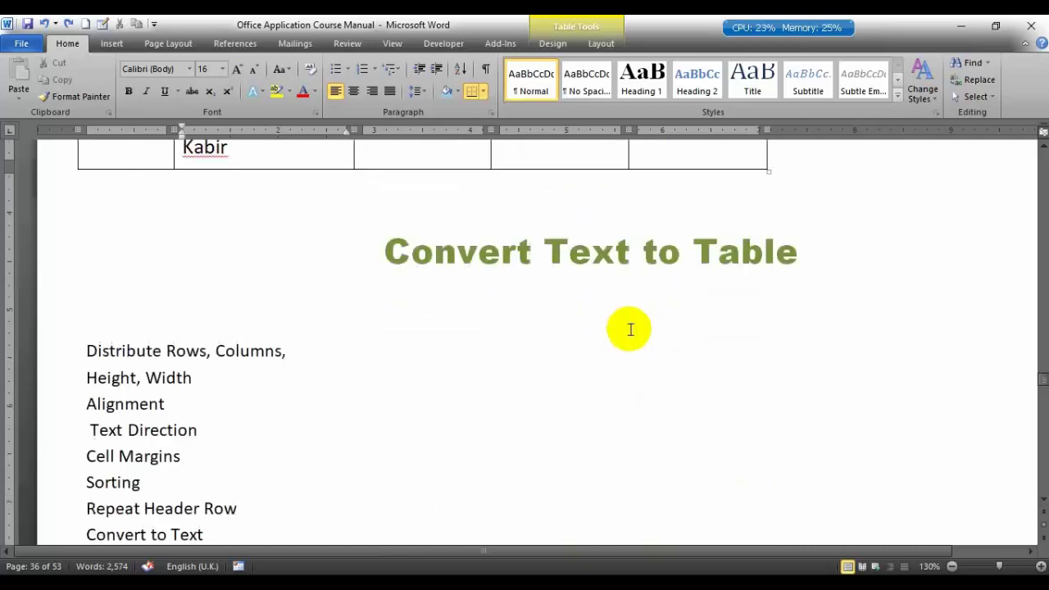
pyautogui.scroll(-1, 628, 332)
pyautogui.scroll(-1, 633, 328)
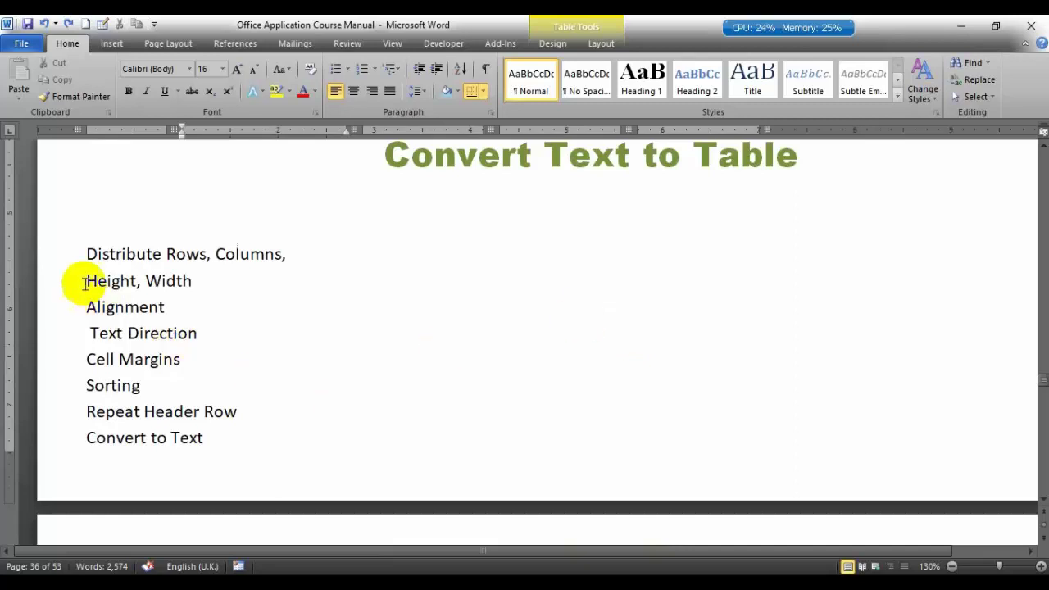
pyautogui.moveTo(85, 251); pyautogui.dragTo(157, 301)
pyautogui.moveTo(176, 318); pyautogui.dragTo(270, 451)
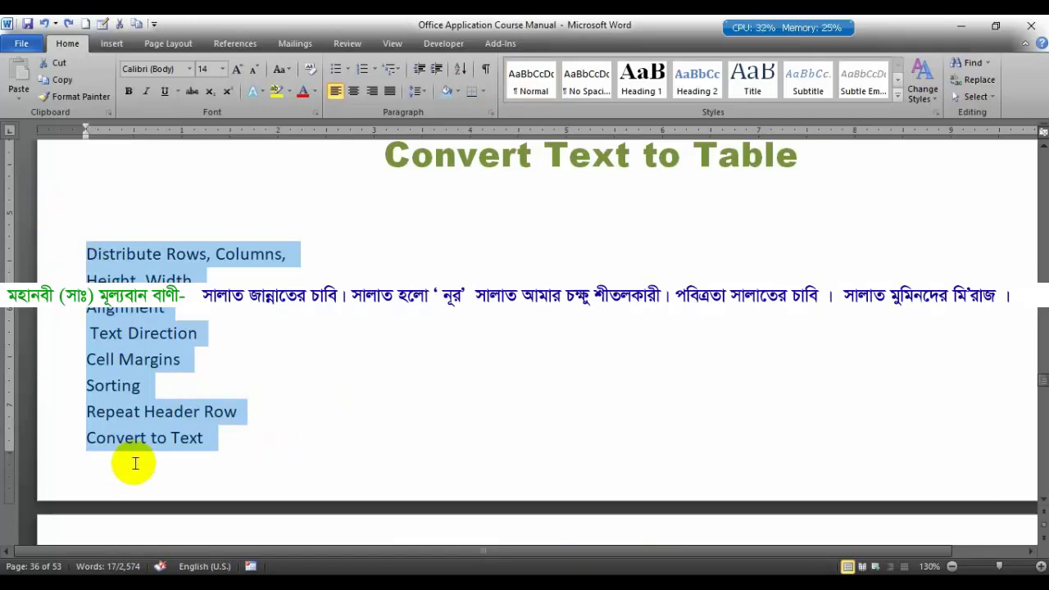
pyautogui.moveTo(239, 445); pyautogui.dragTo(31, 254)
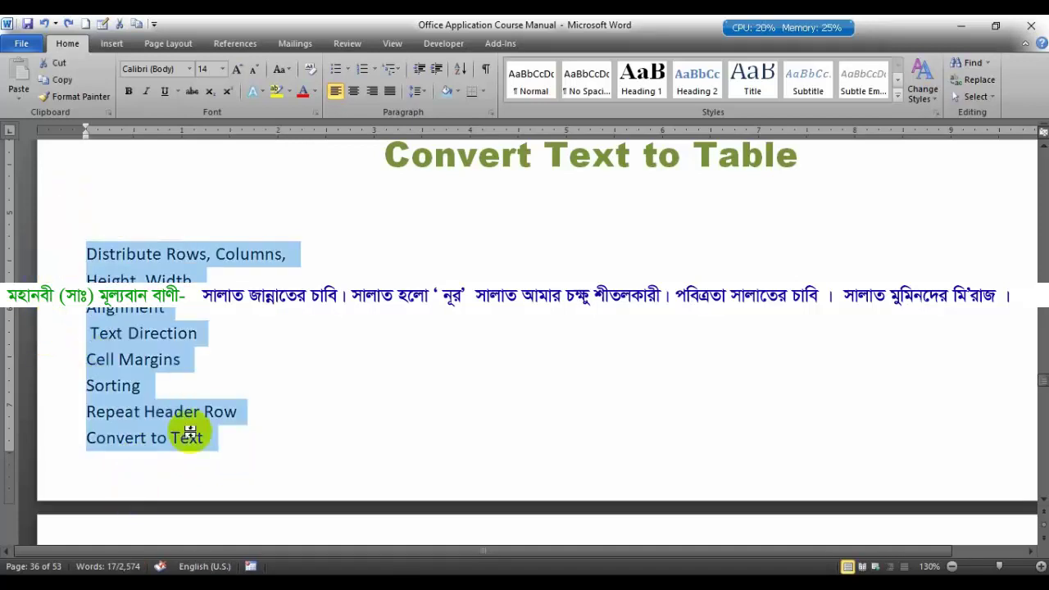
pyautogui.scroll(-4, 190, 433)
pyautogui.scroll(3, 206, 403)
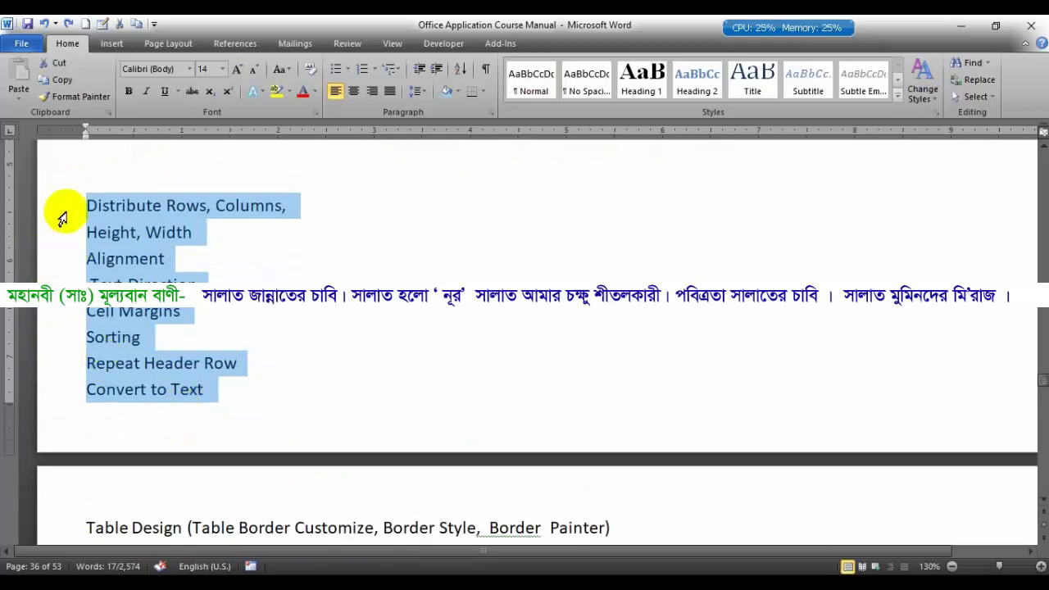
# Step: Convert the selected lines into a table with 8 columns
pyautogui.click(129, 48)
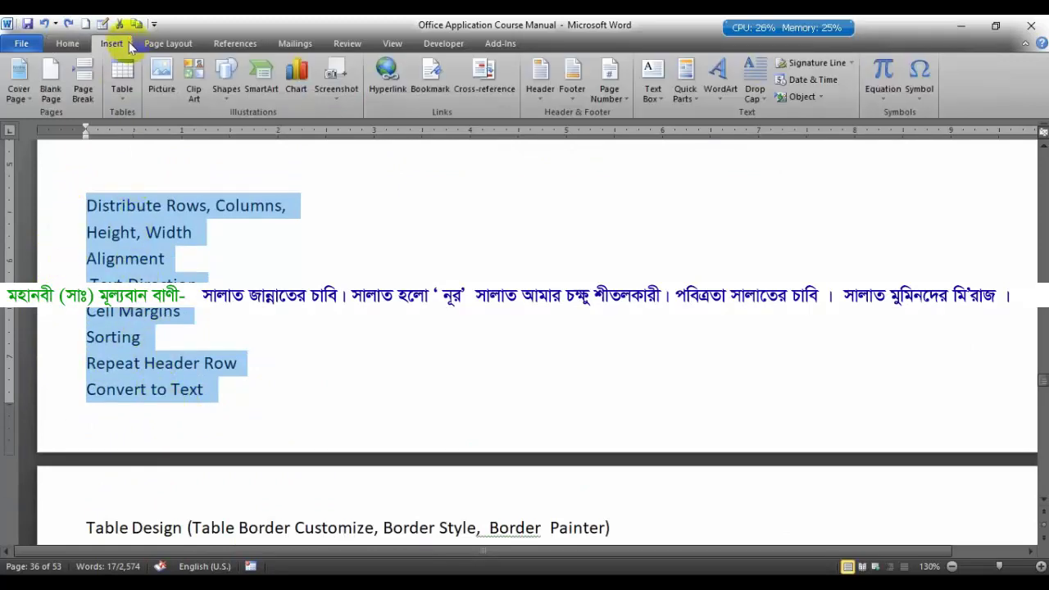
pyautogui.click(123, 91)
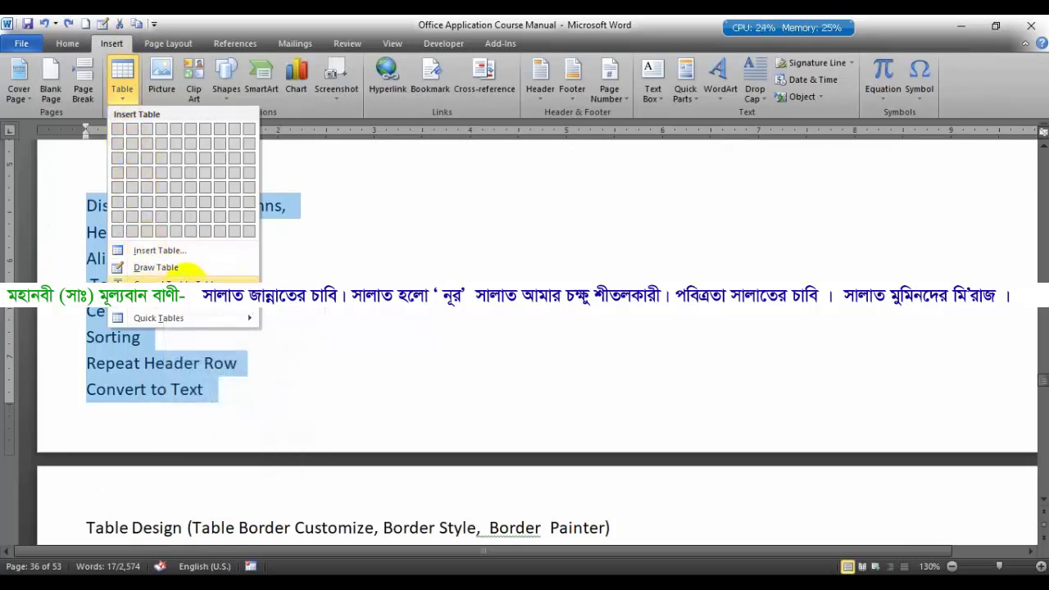
pyautogui.click(205, 279)
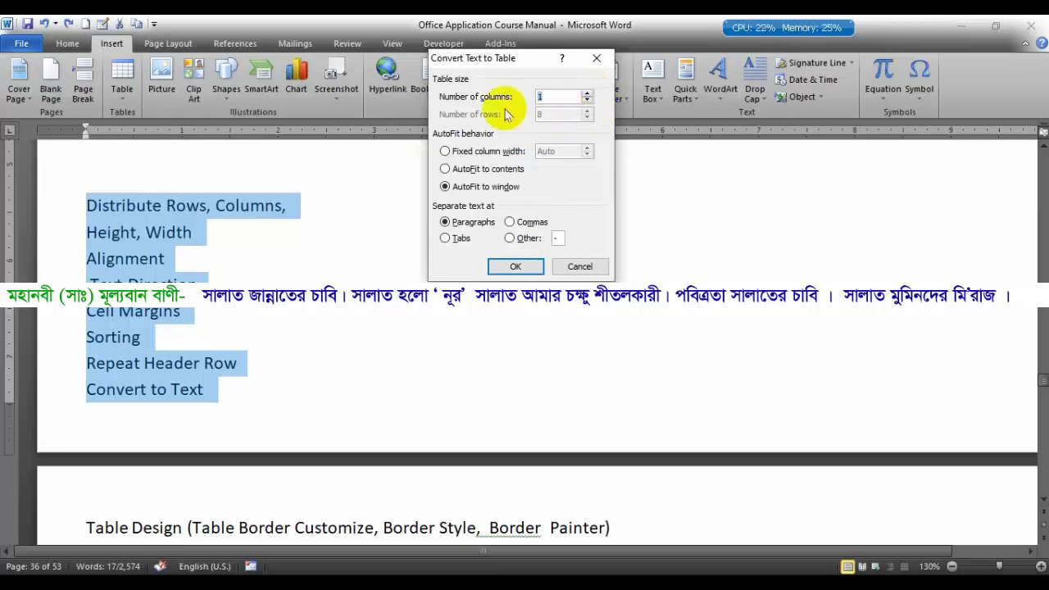
pyautogui.write('8')
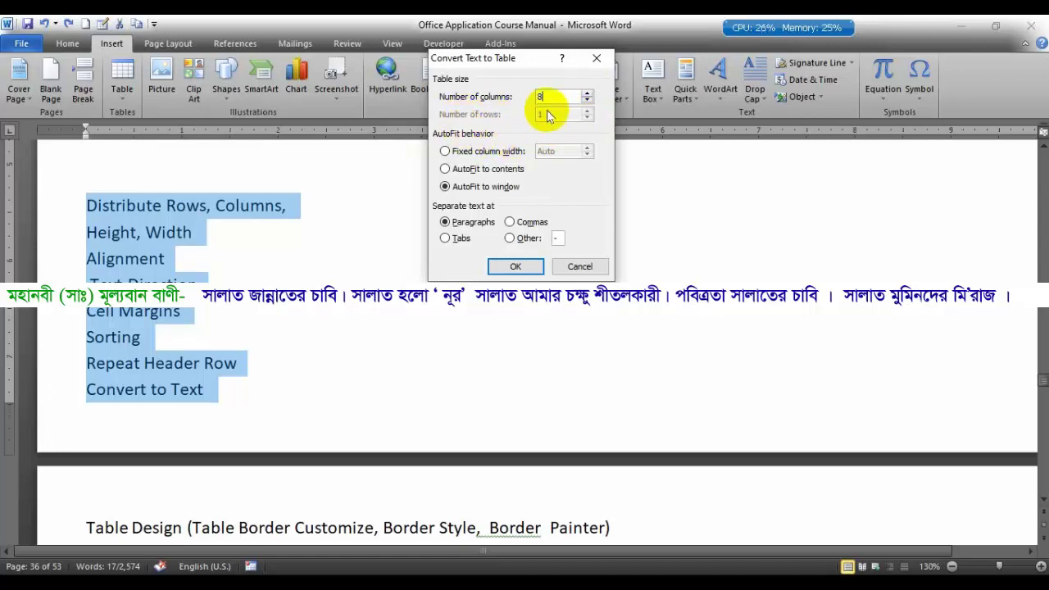
pyautogui.click(516, 267)
# Step: Add a new line after 'Convert to Text' in the table's last cell
pyautogui.click(262, 256)
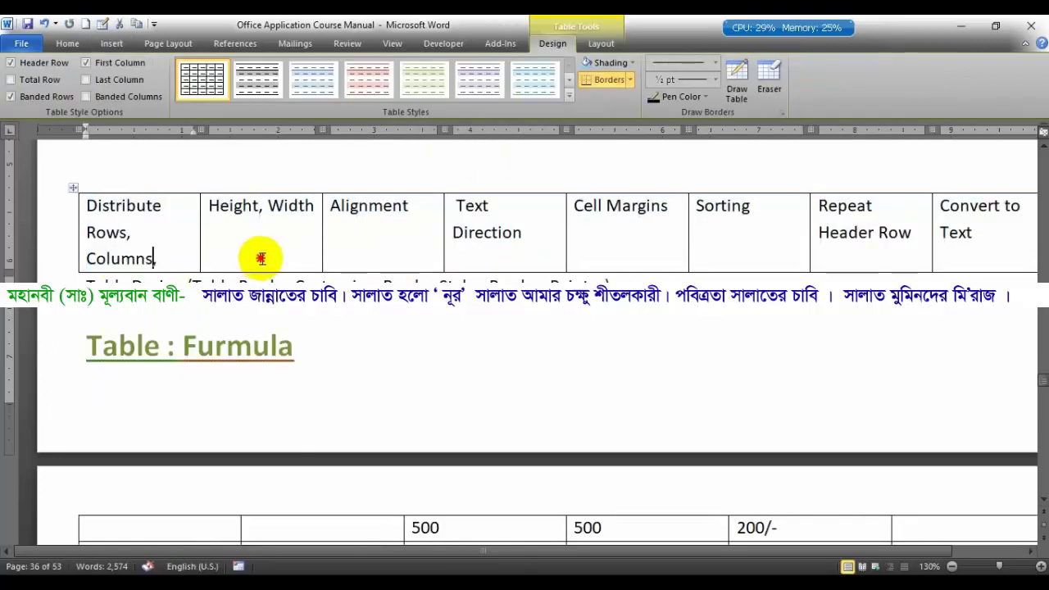
pyautogui.click(870, 232)
pyautogui.click(977, 223)
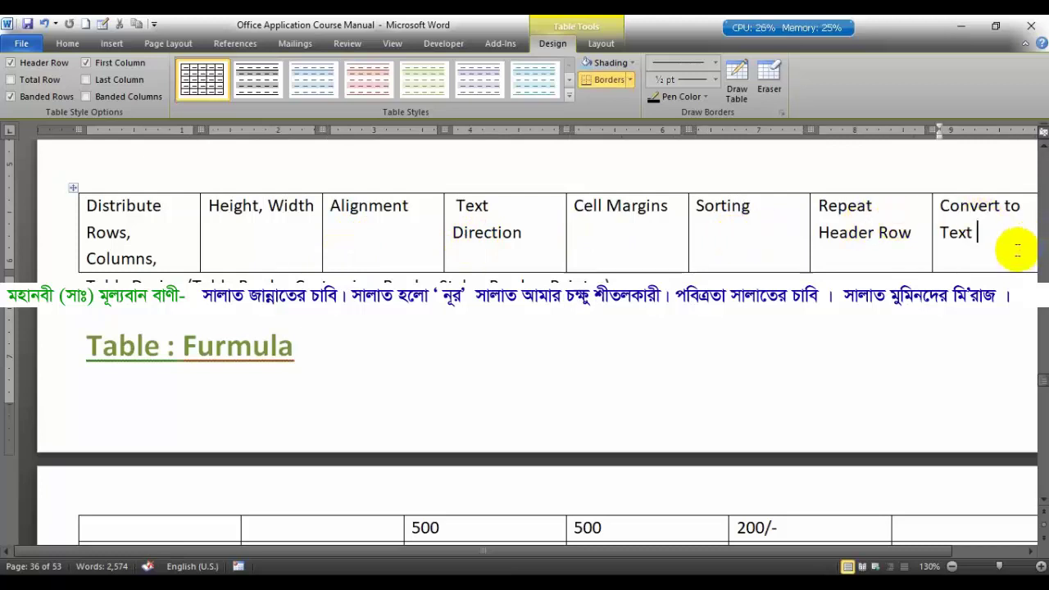
pyautogui.press('Return')
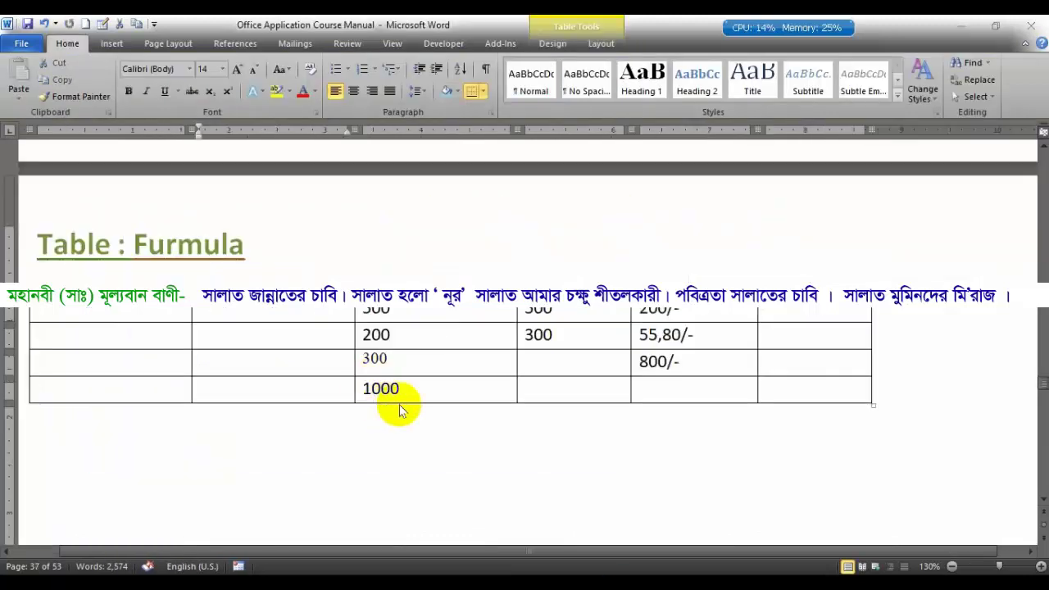
pyautogui.click(427, 392)
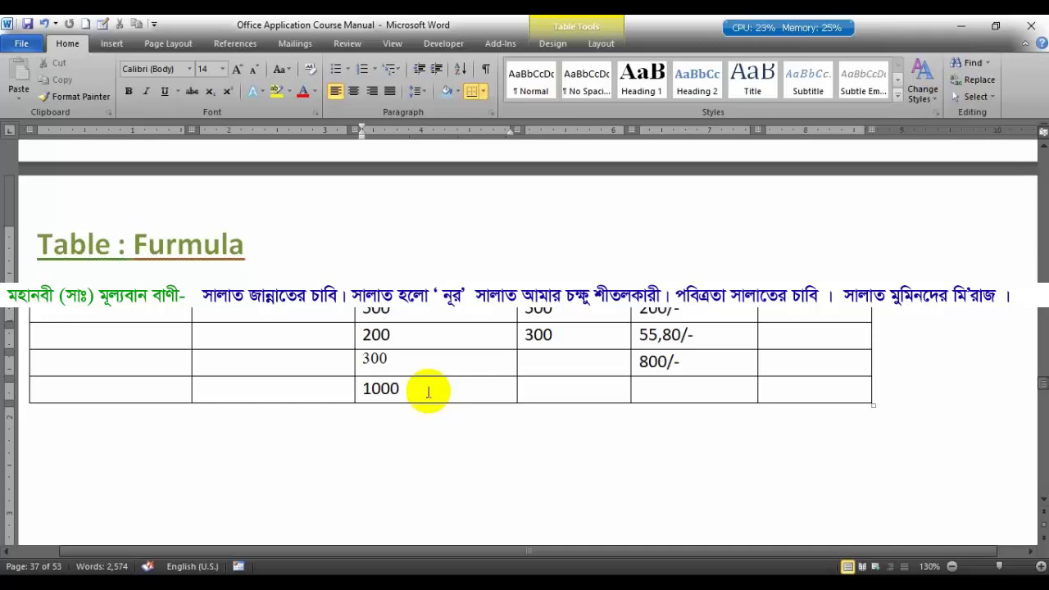
pyautogui.moveTo(415, 322); pyautogui.dragTo(401, 392)
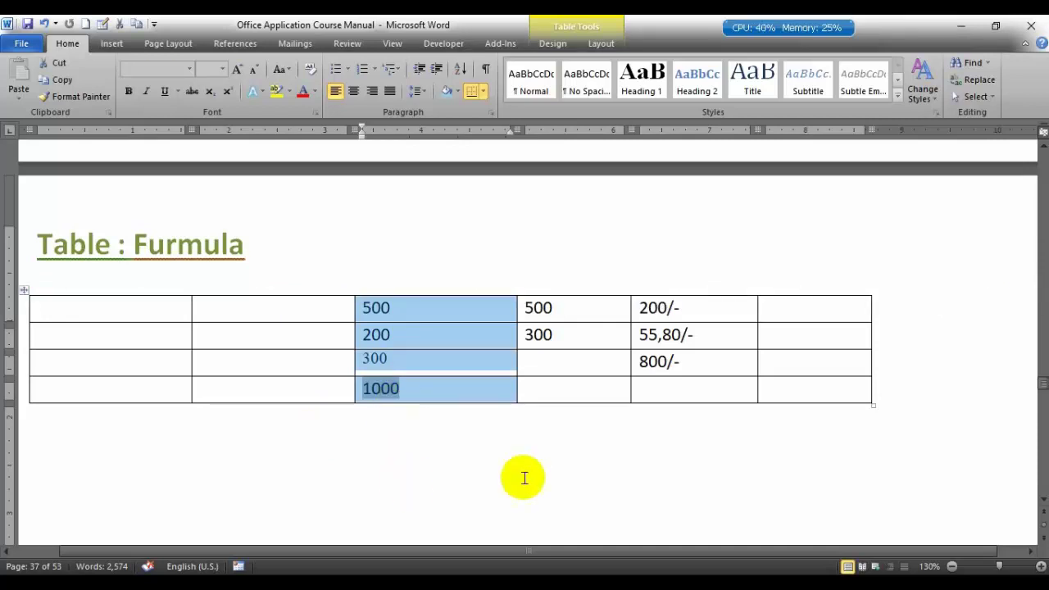
pyautogui.keyDown('ctrl'); pyautogui.scroll(2, 632, 467); pyautogui.keyUp('ctrl')
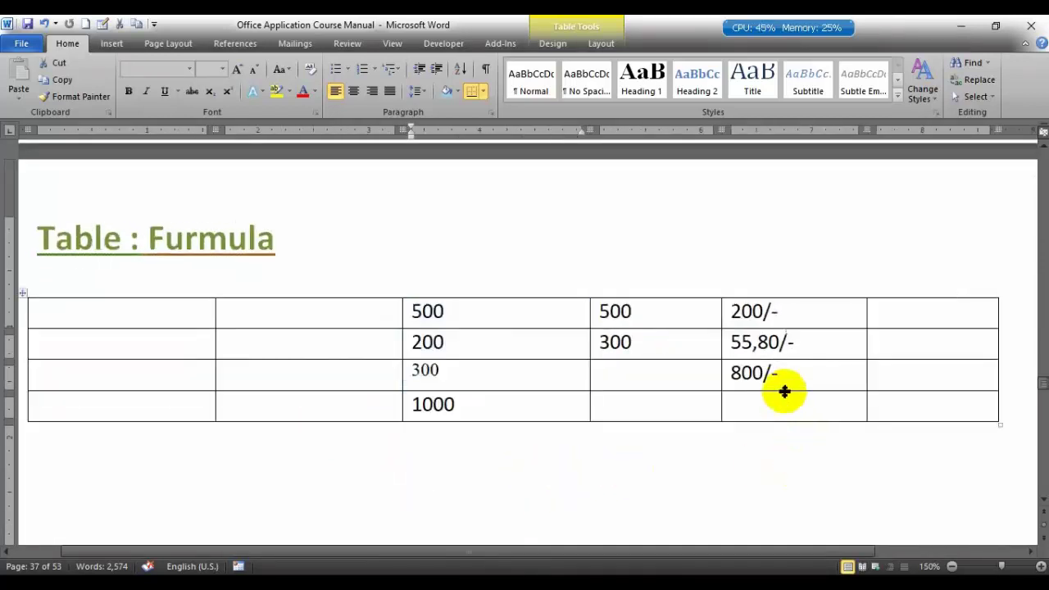
pyautogui.moveTo(785, 392); pyautogui.dragTo(765, 298)
pyautogui.click(779, 311)
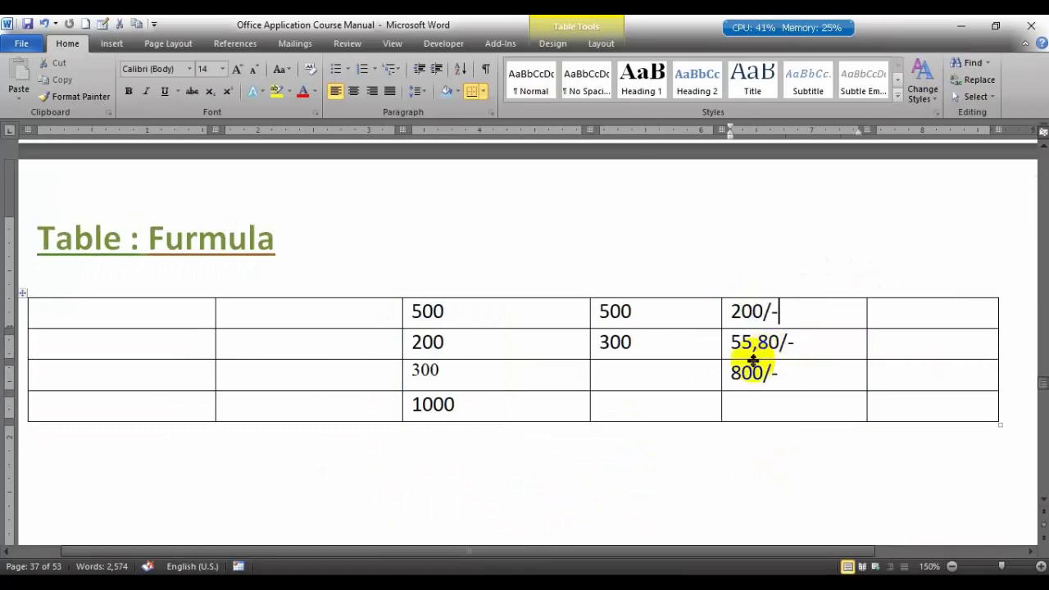
pyautogui.click(753, 373)
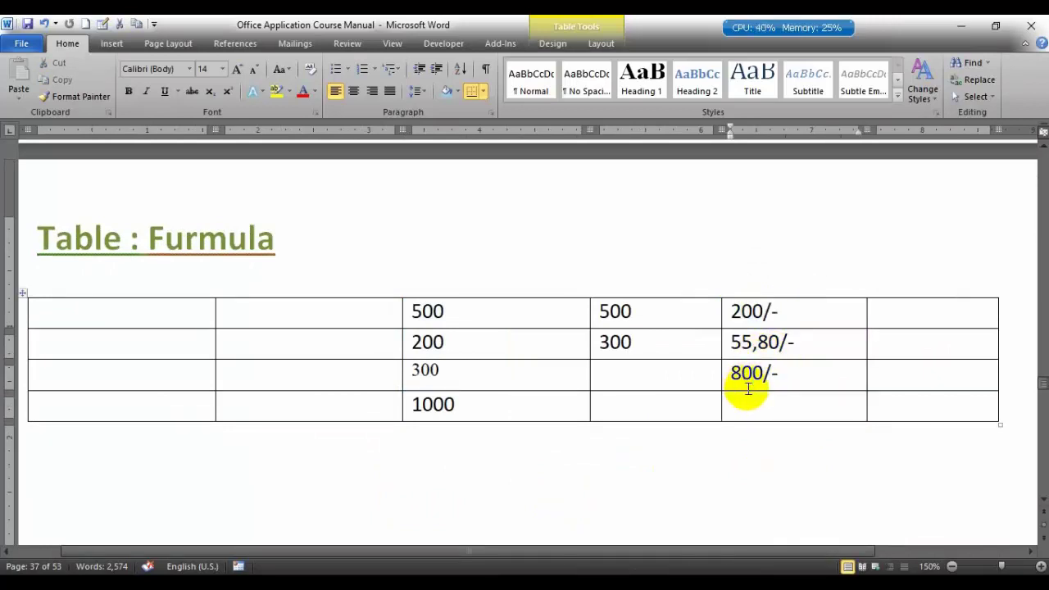
pyautogui.click(468, 404)
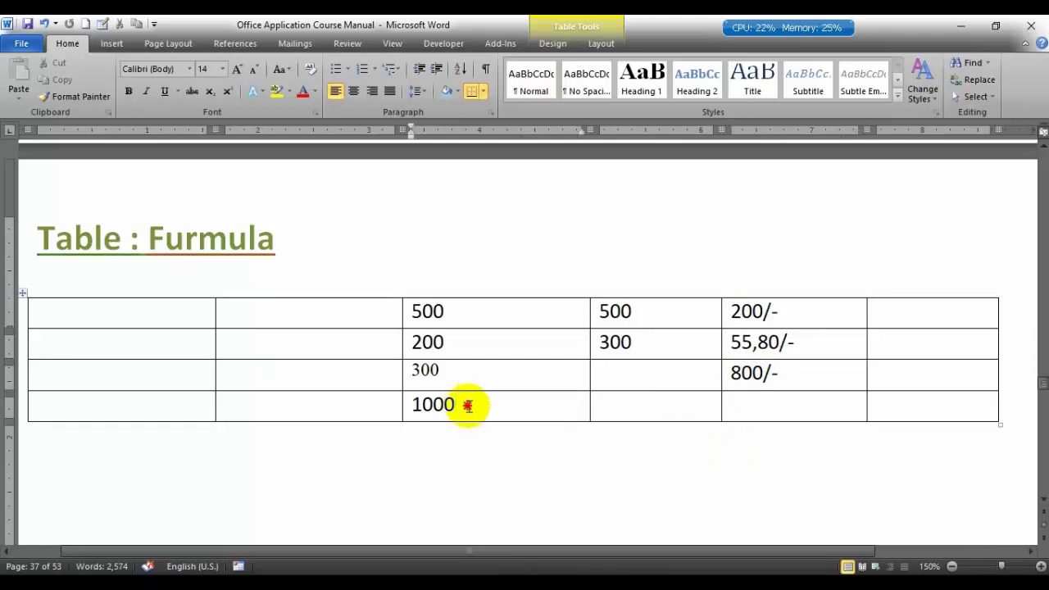
# Step: Delete the Furmula table's bottom row holding 1000 and add a fresh bottom row
pyautogui.moveTo(467, 404); pyautogui.dragTo(410, 410)
pyautogui.press('BackSpace')
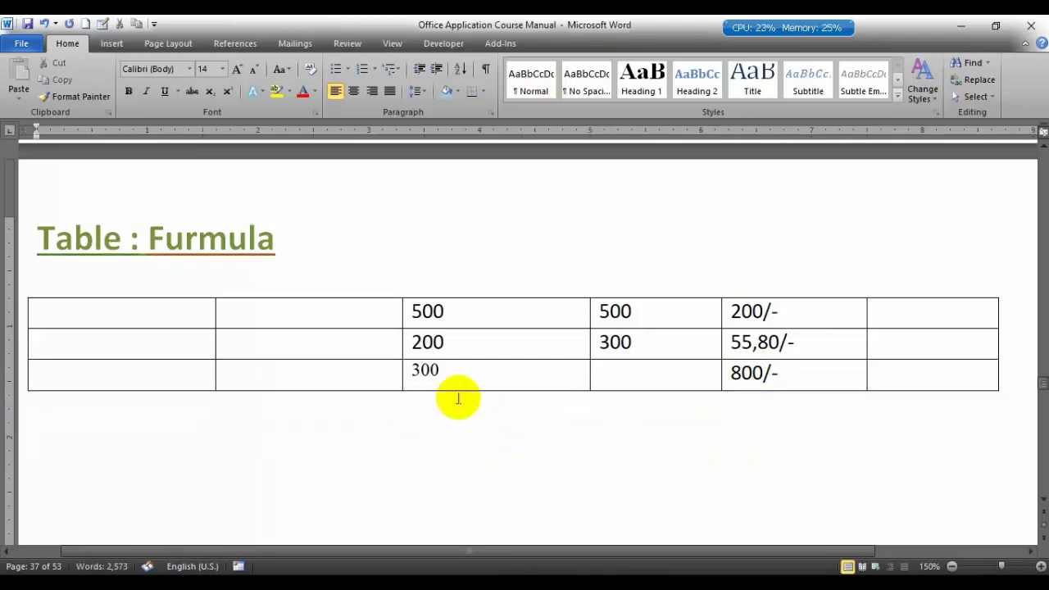
pyautogui.click(460, 376)
pyautogui.press('Tab')
pyautogui.press('Tab')
pyautogui.press('Tab')
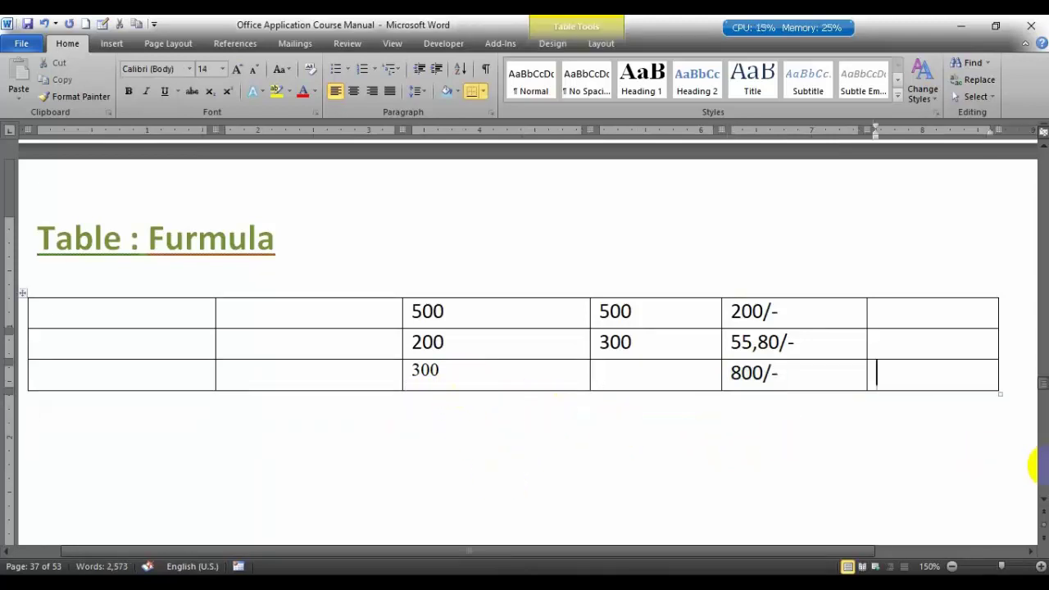
pyautogui.press('Tab')
pyautogui.press('Tab')
pyautogui.press('Tab')
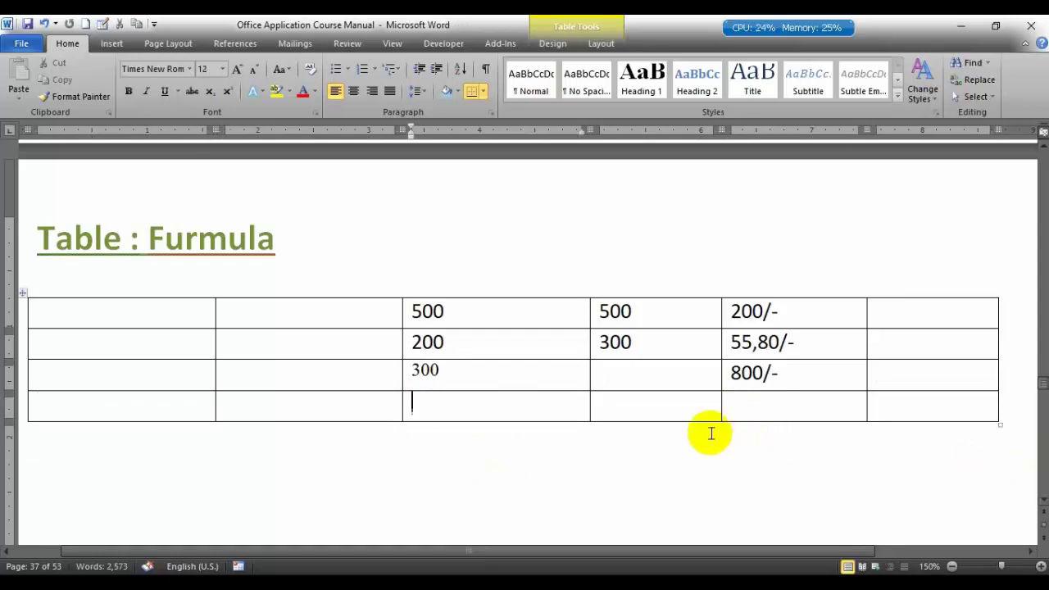
pyautogui.click(470, 503)
pyautogui.click(451, 405)
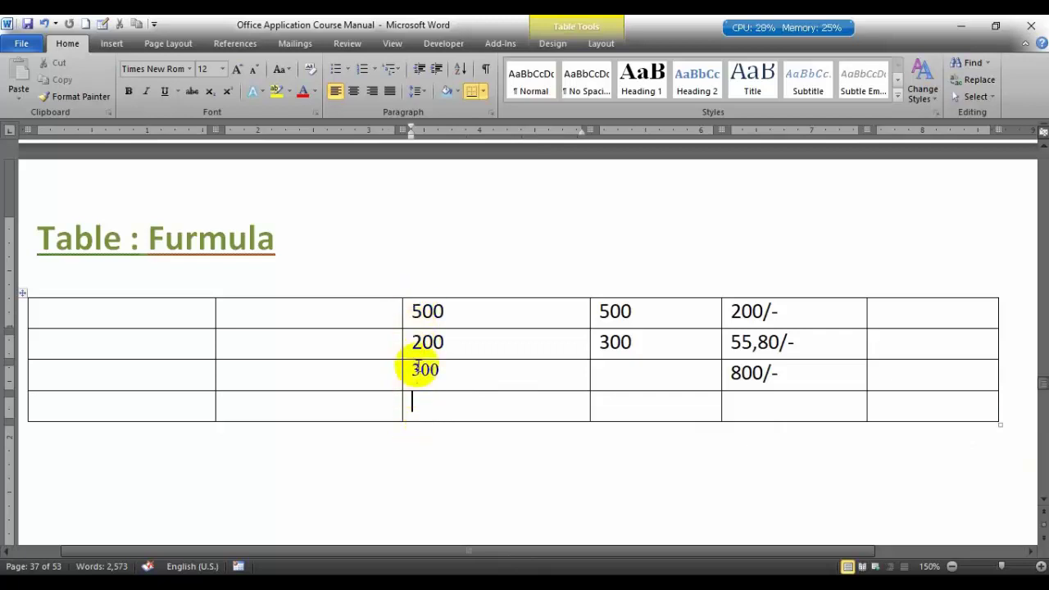
# Step: Insert a =SUM(ABOVE) formula in the new row's third cell, showing 1000
pyautogui.click(601, 44)
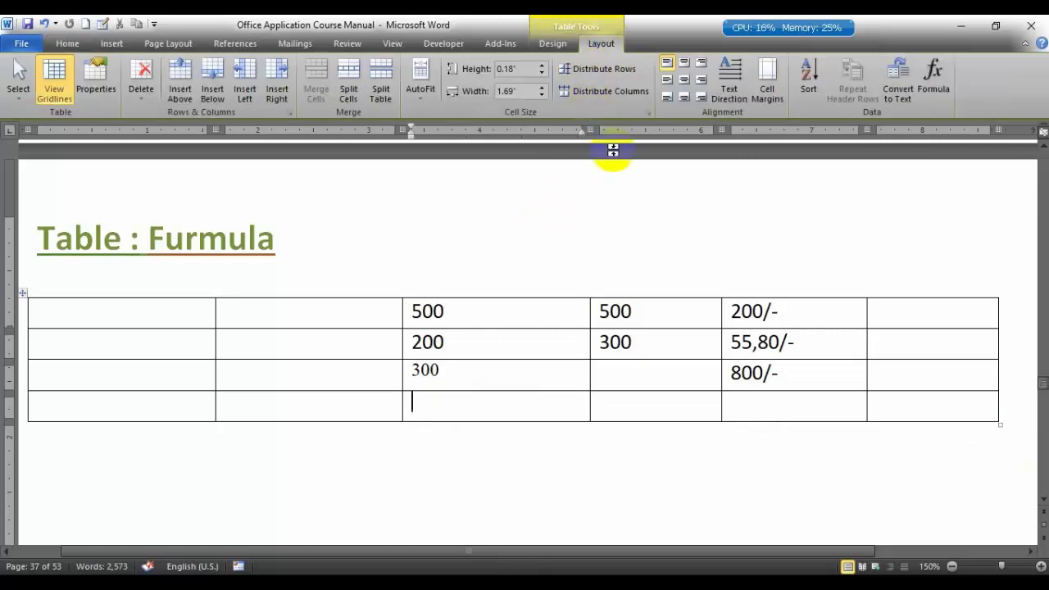
pyautogui.click(935, 82)
pyautogui.moveTo(639, 362)
pyautogui.mouseDown()
pyautogui.moveTo(691, 72)
pyautogui.moveTo(300, 98)
pyautogui.mouseUp()
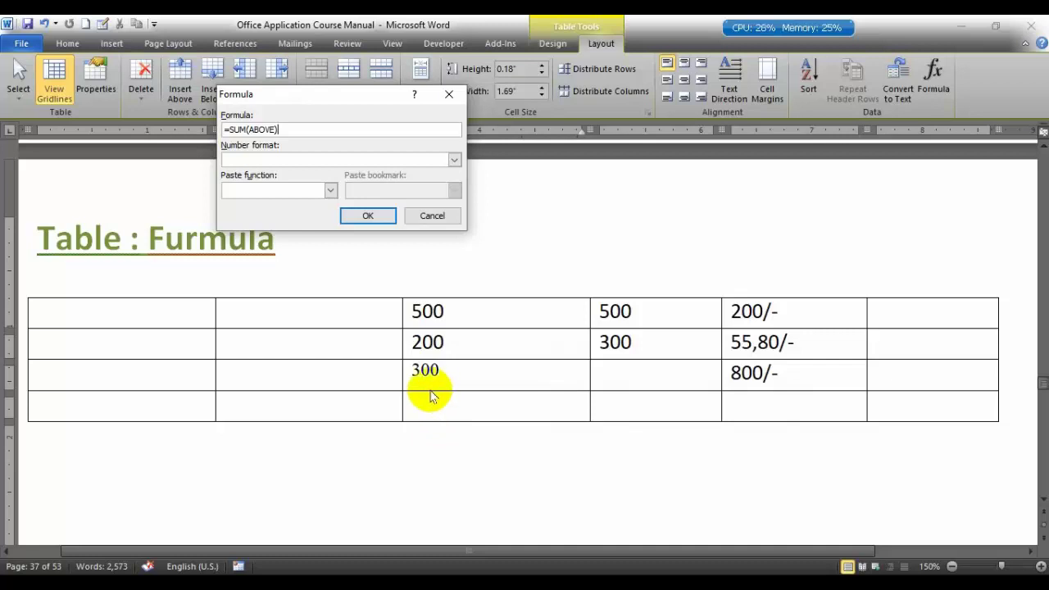
pyautogui.click(369, 210)
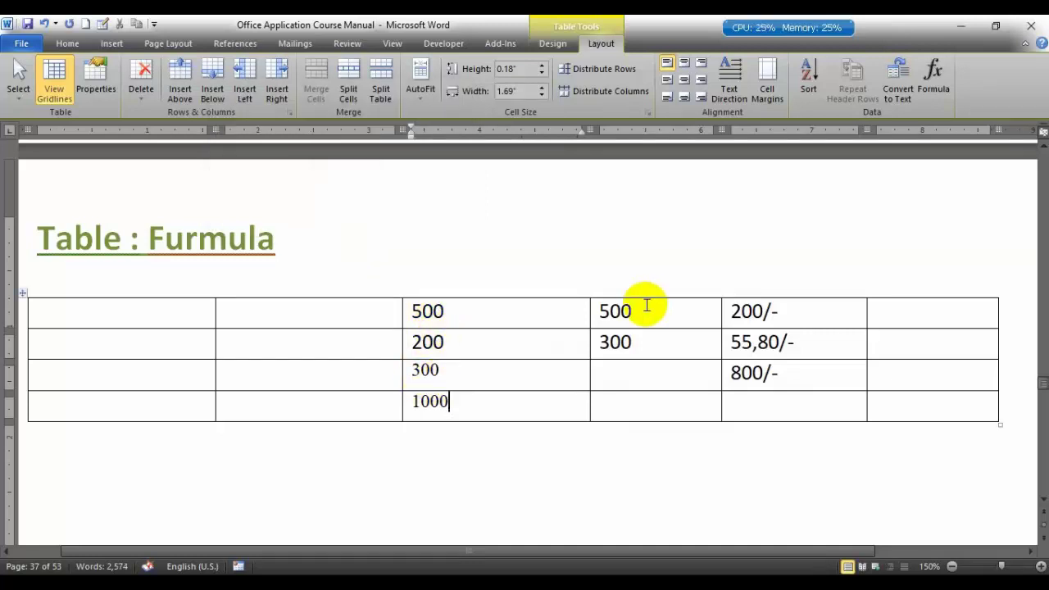
# Step: Enter 4000 below 300 in the fourth column and start a formula in the cell beneath
pyautogui.click(627, 402)
pyautogui.click(621, 311)
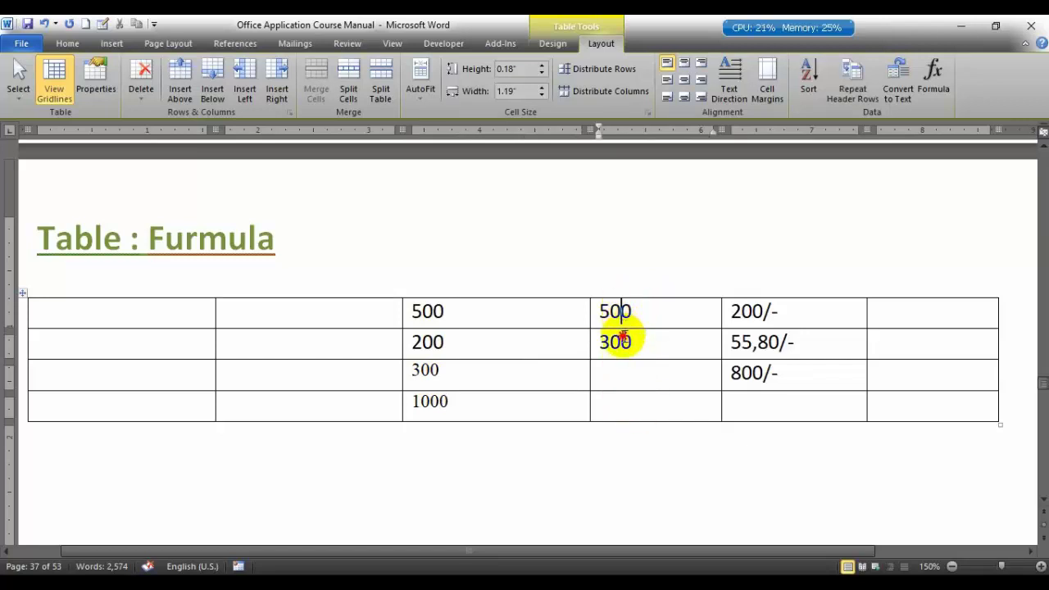
pyautogui.click(623, 368)
pyautogui.write('4')
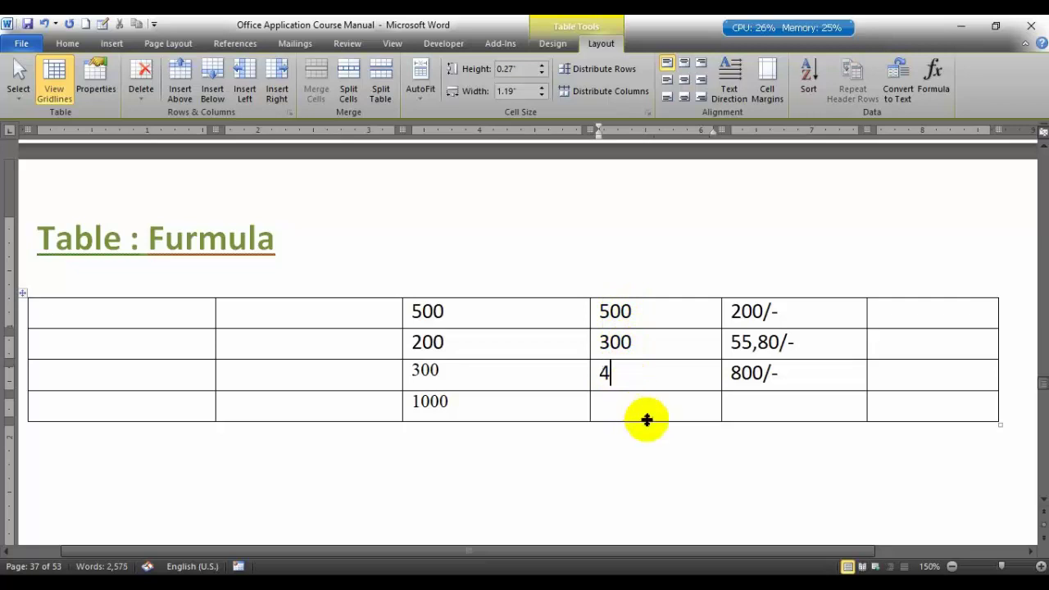
pyautogui.write('000')
pyautogui.click(628, 414)
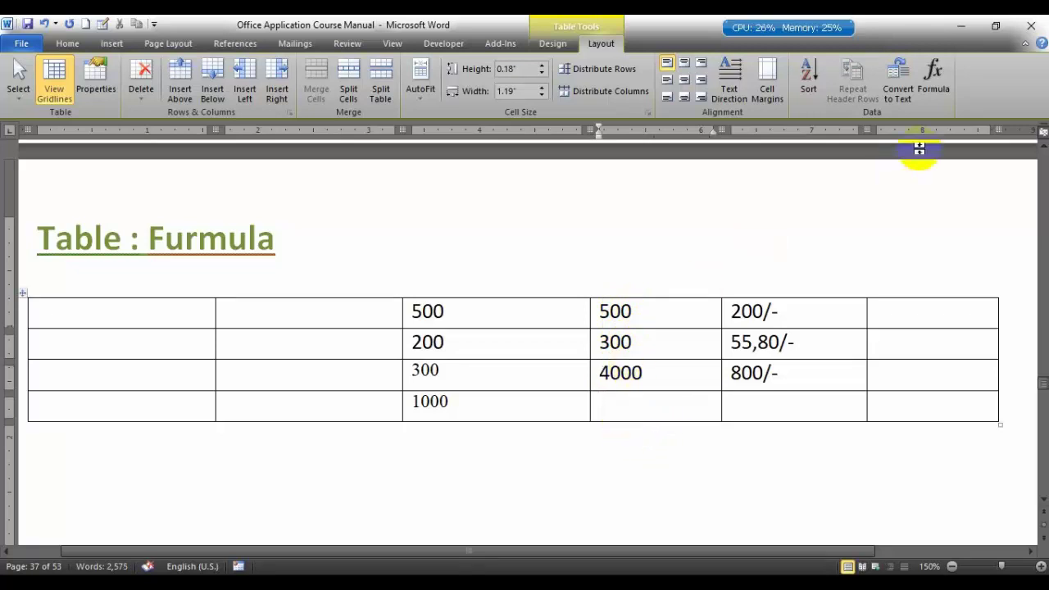
pyautogui.click(934, 78)
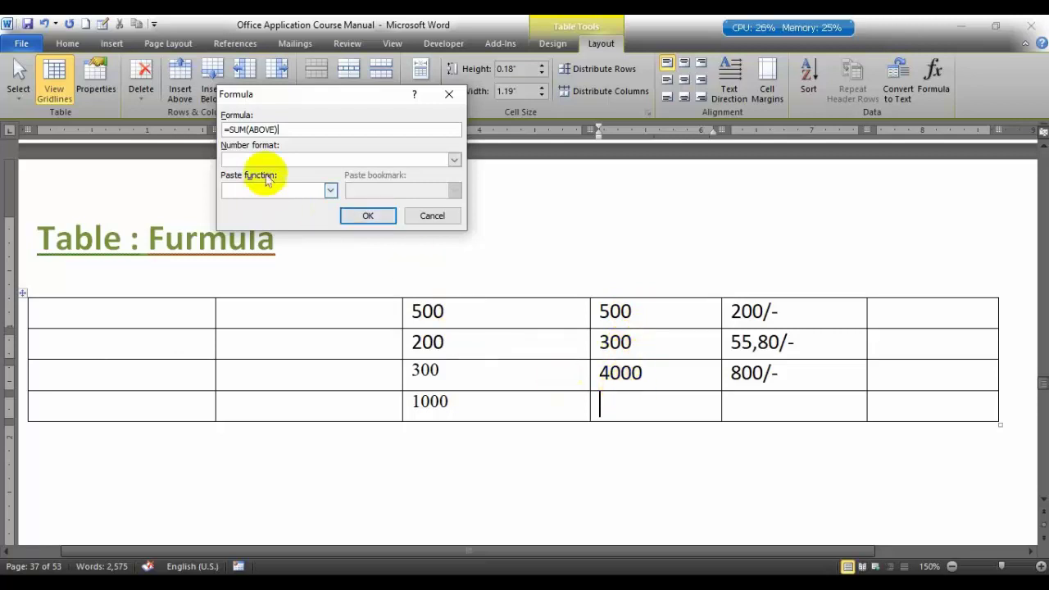
# Step: Replace the suggested sum with =d3-d2 so the fourth column's bottom cell shows 3700
pyautogui.doubleClick(271, 129)
pyautogui.write('=')
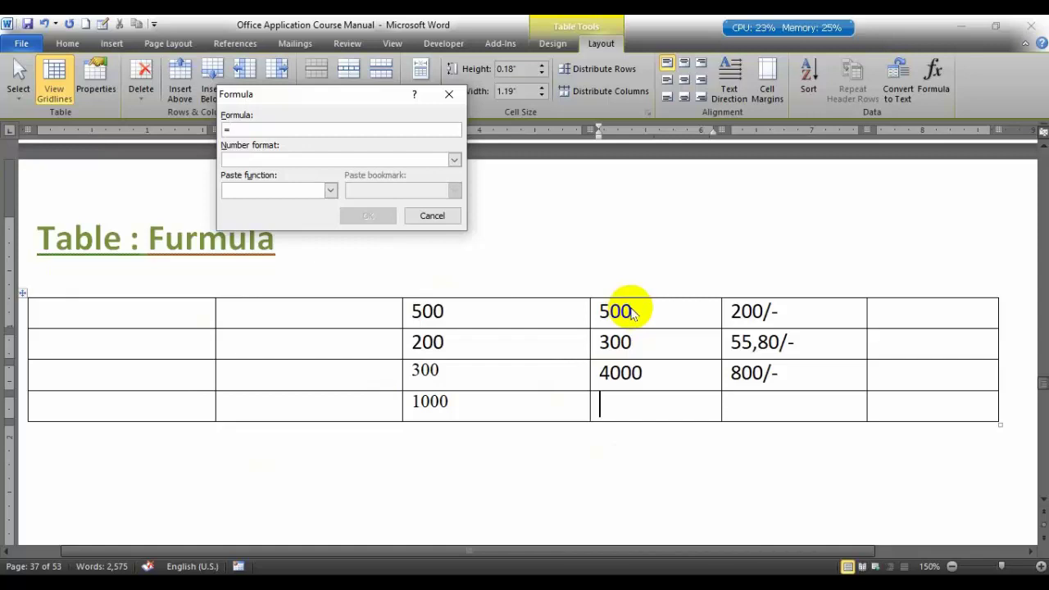
pyautogui.write('d')
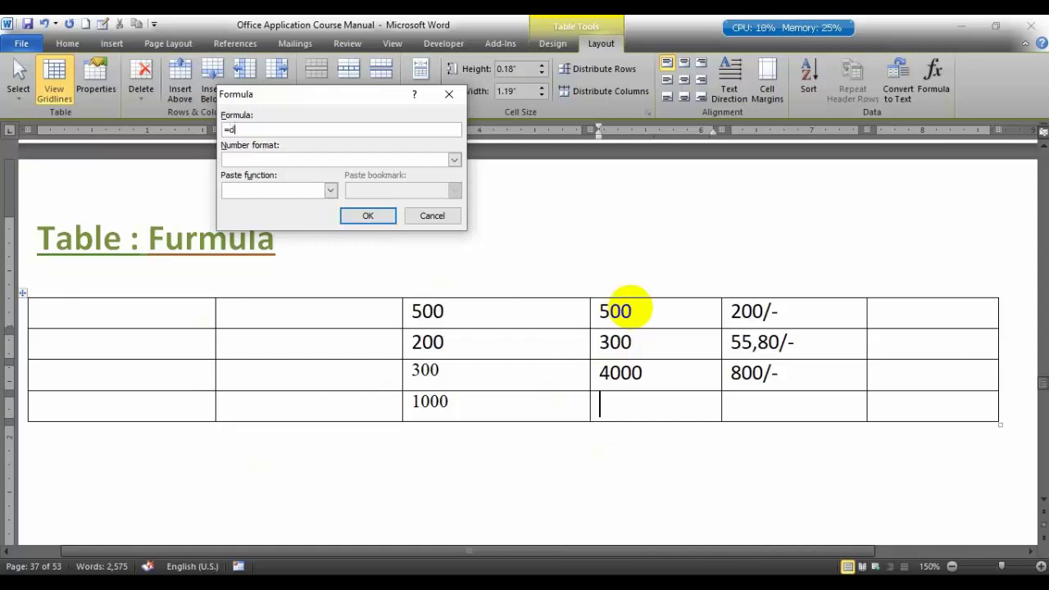
pyautogui.write('1+')
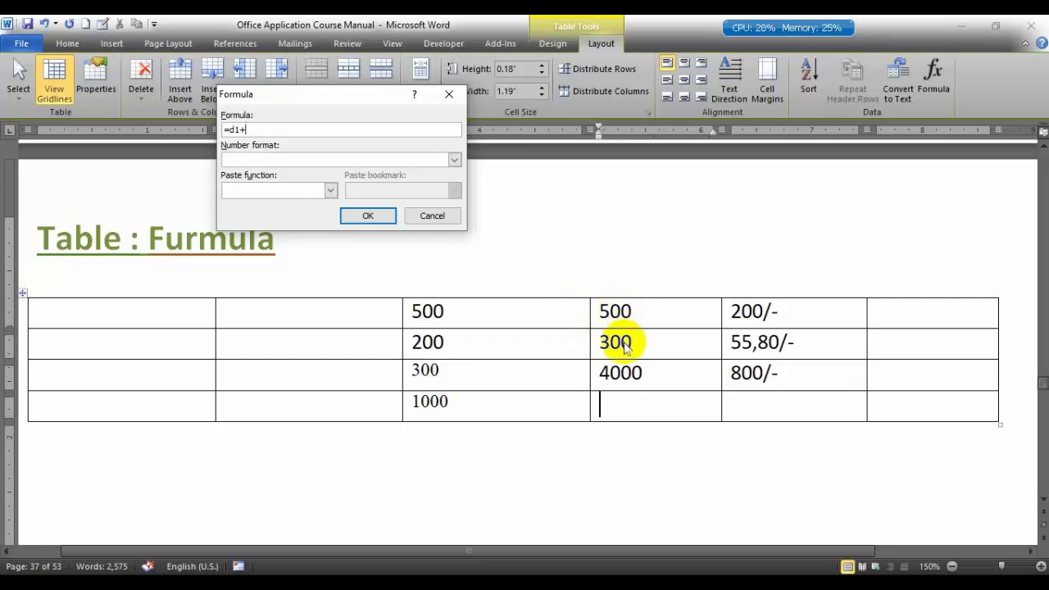
pyautogui.write('d2')
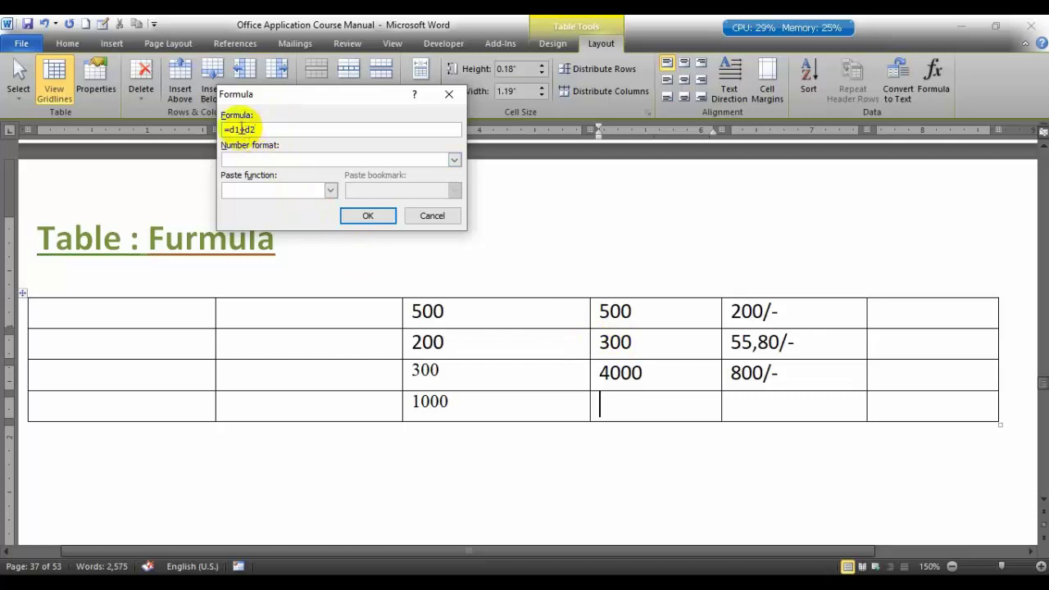
pyautogui.moveTo(232, 129); pyautogui.dragTo(297, 129)
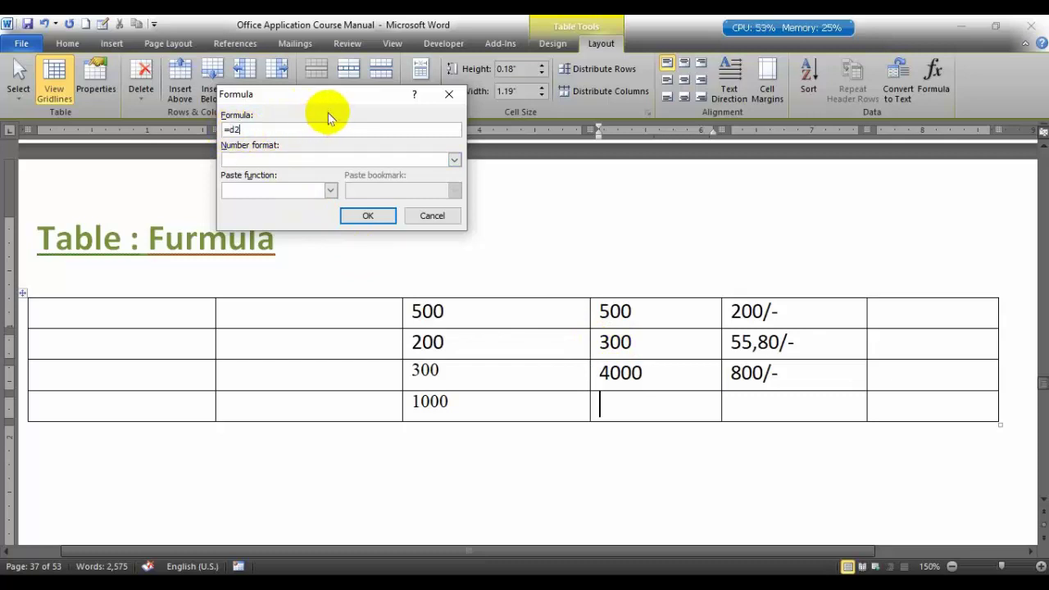
pyautogui.write('3-d')
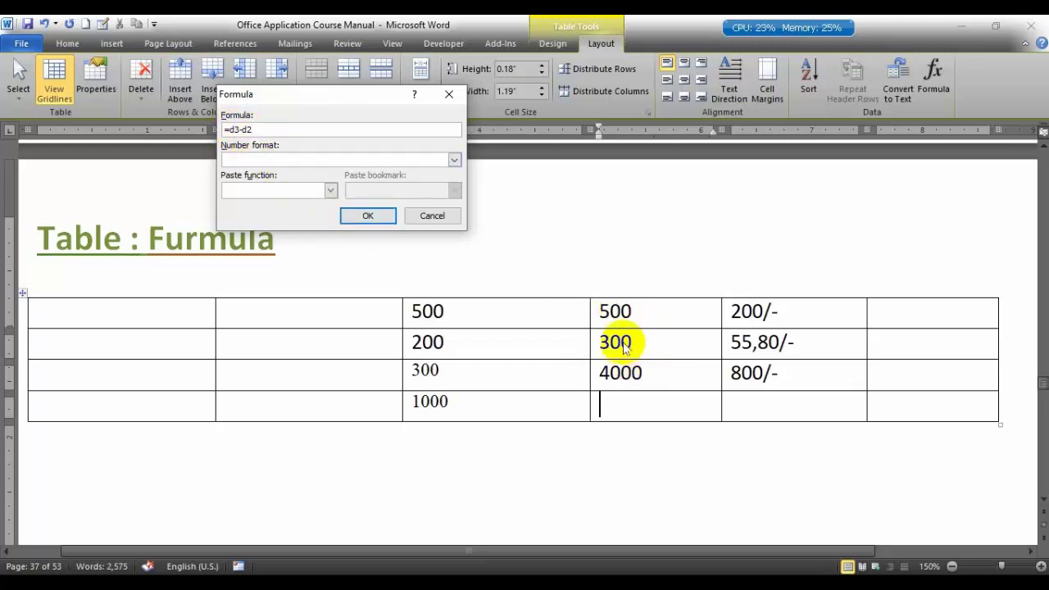
pyautogui.click(361, 216)
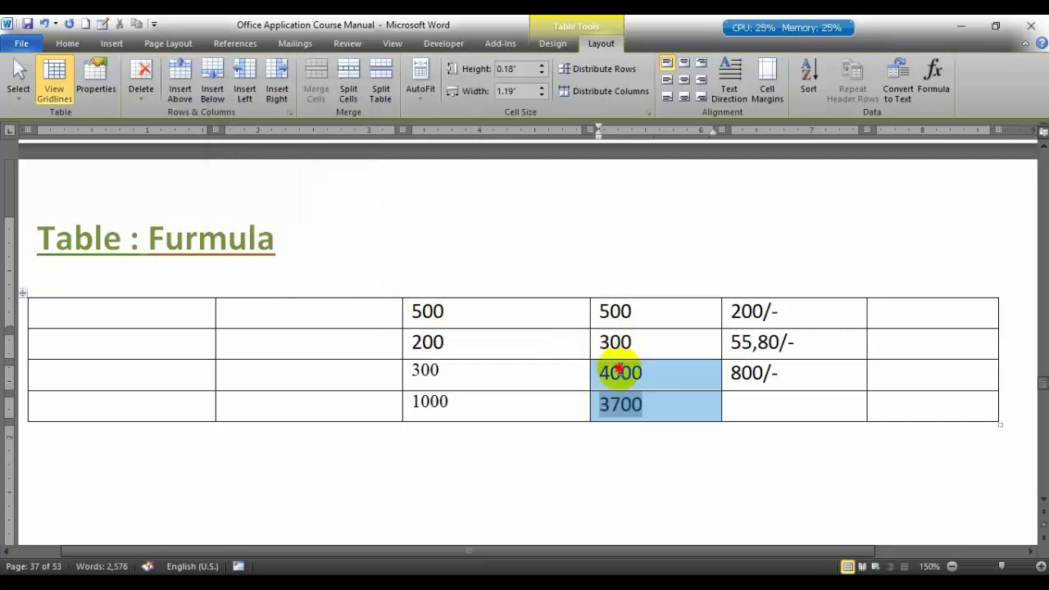
pyautogui.moveTo(620, 406); pyautogui.dragTo(623, 344)
# Step: Insert the formula =e1 in the cell below 800/-, which displays 0
pyautogui.click(749, 387)
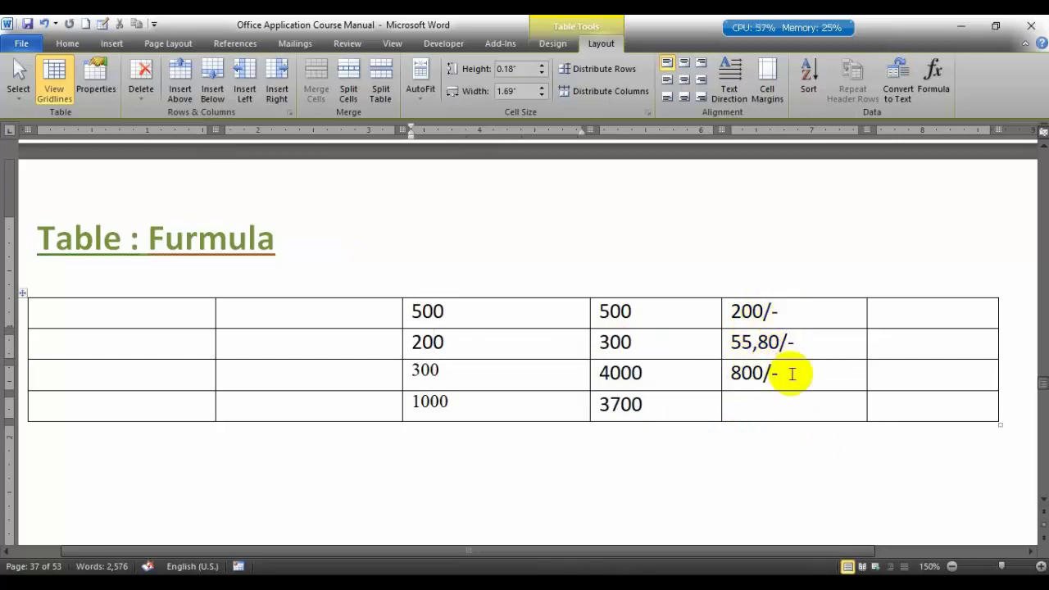
pyautogui.click(761, 413)
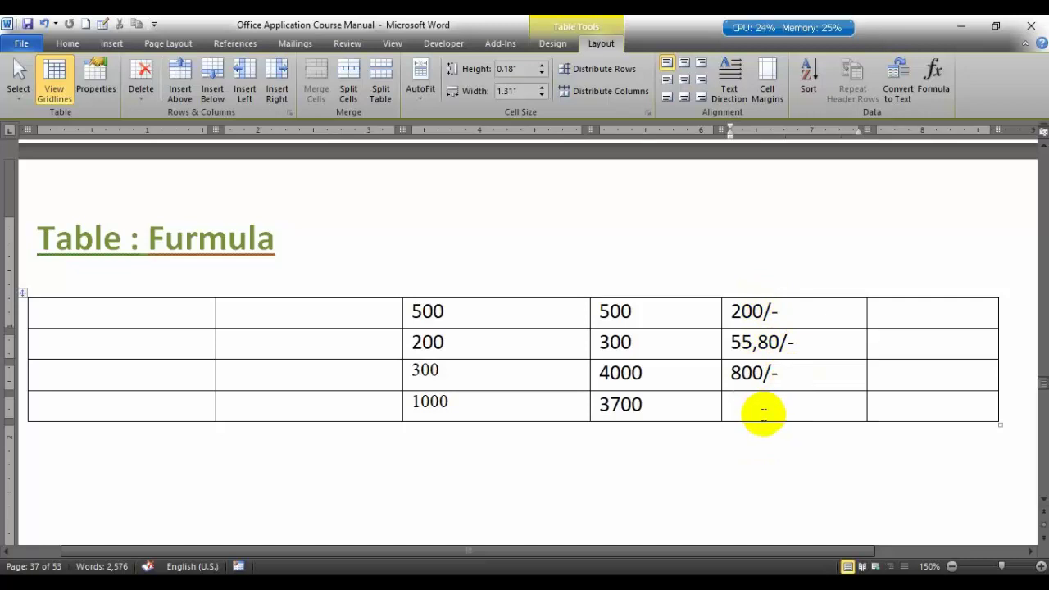
pyautogui.click(934, 77)
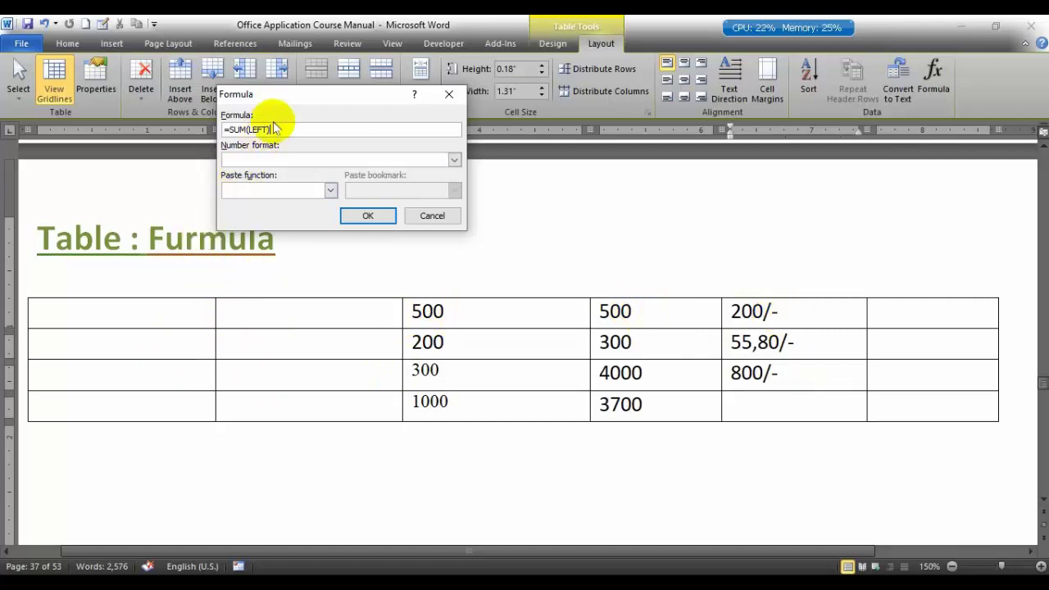
pyautogui.moveTo(277, 130); pyautogui.dragTo(96, 142)
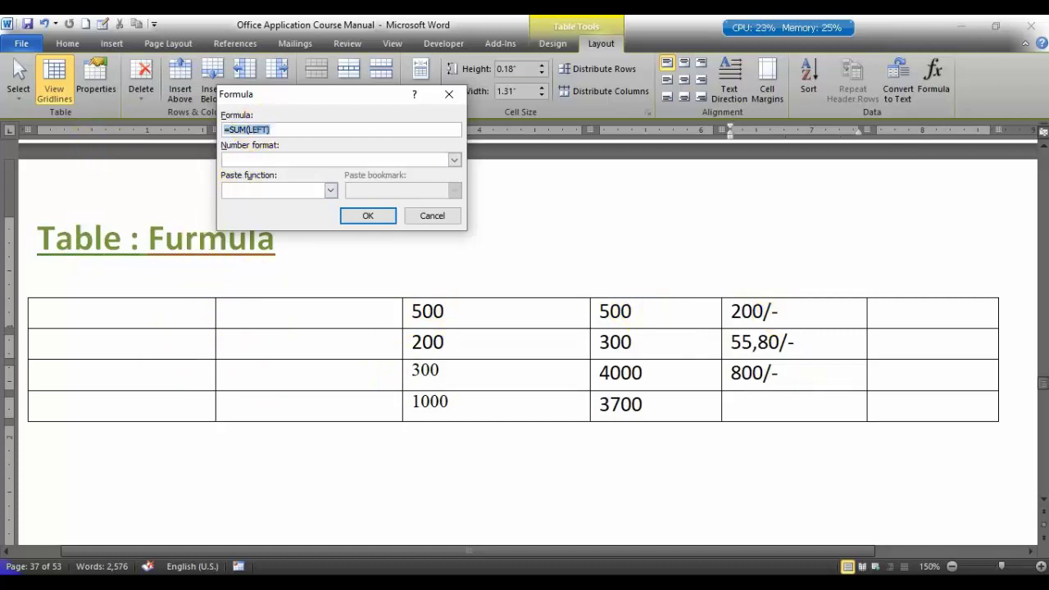
pyautogui.write('=e1+e2')
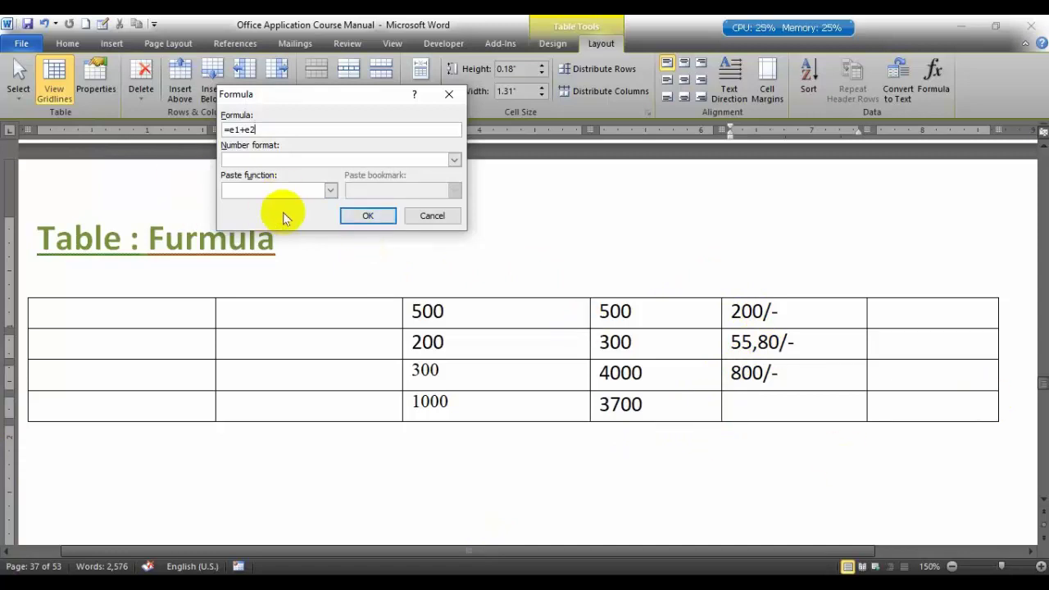
pyautogui.click(368, 222)
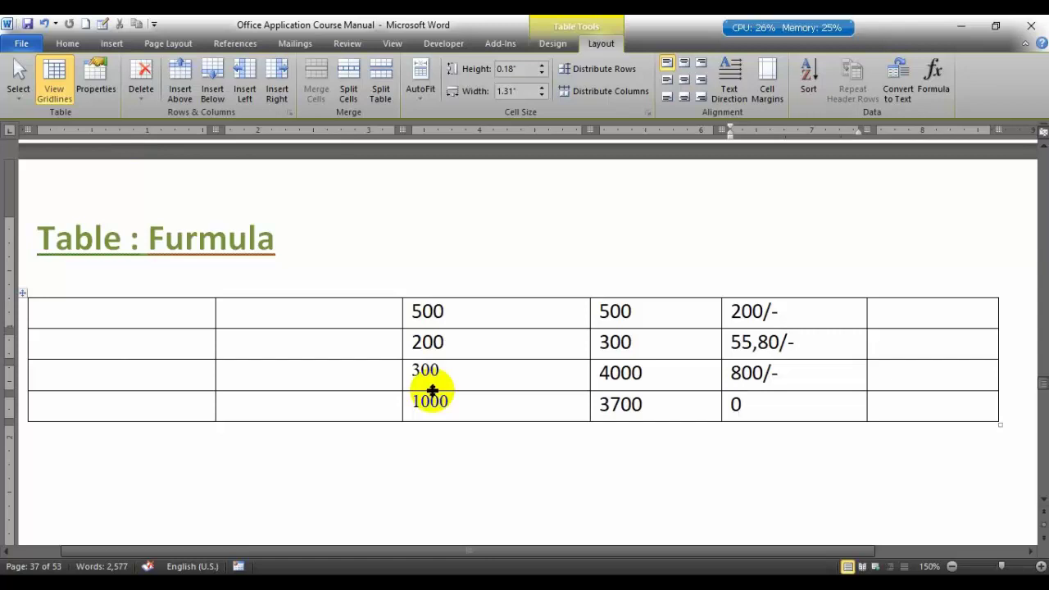
pyautogui.scroll(1, 432, 392)
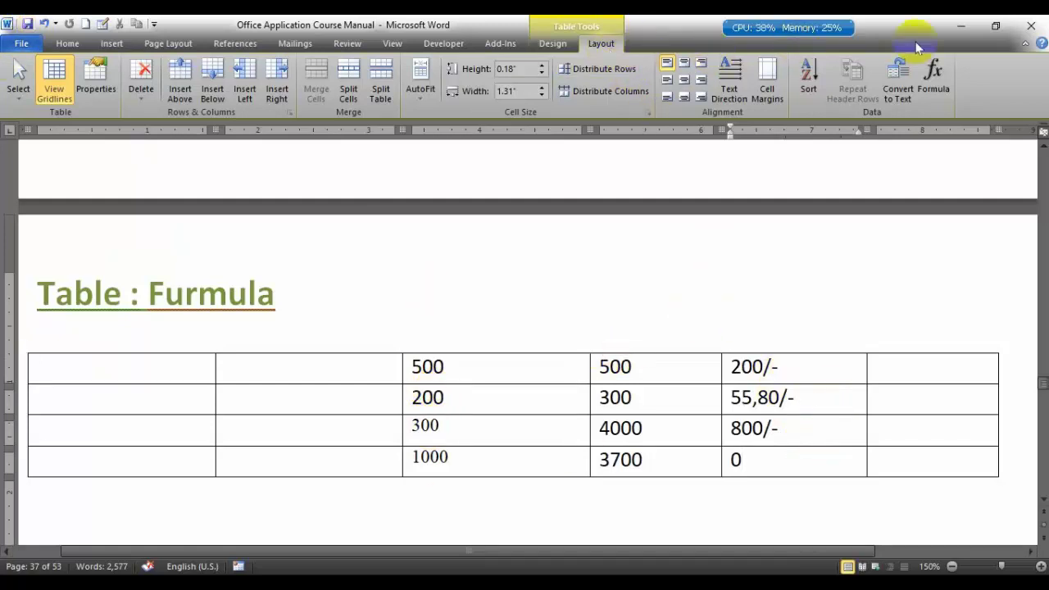
pyautogui.scroll(3, 422, 319)
pyautogui.scroll(1, 421, 319)
pyautogui.scroll(-2, 421, 319)
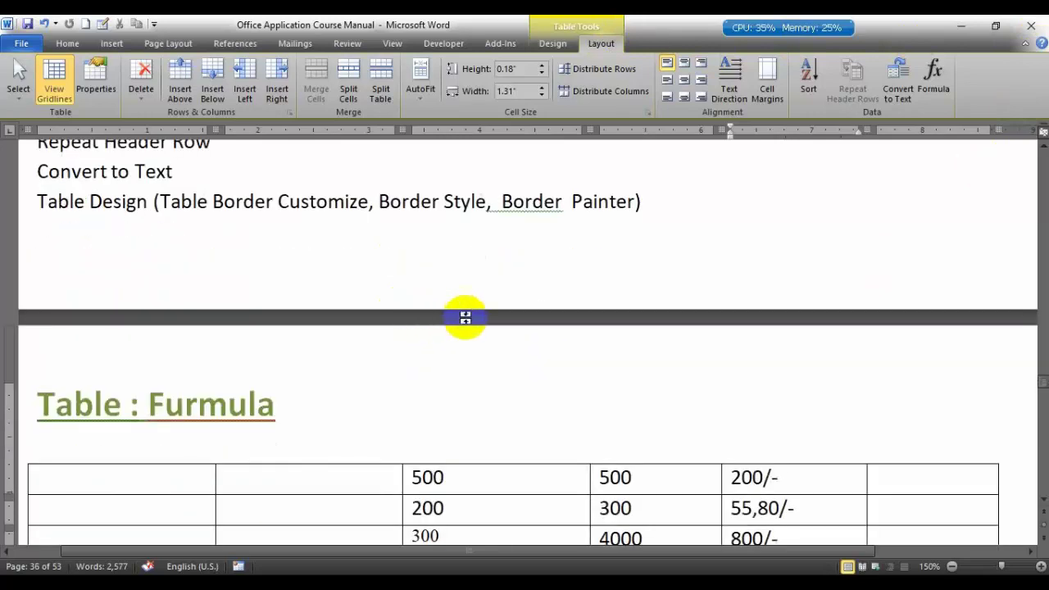
pyautogui.scroll(-1, 465, 317)
pyautogui.scroll(1, 478, 321)
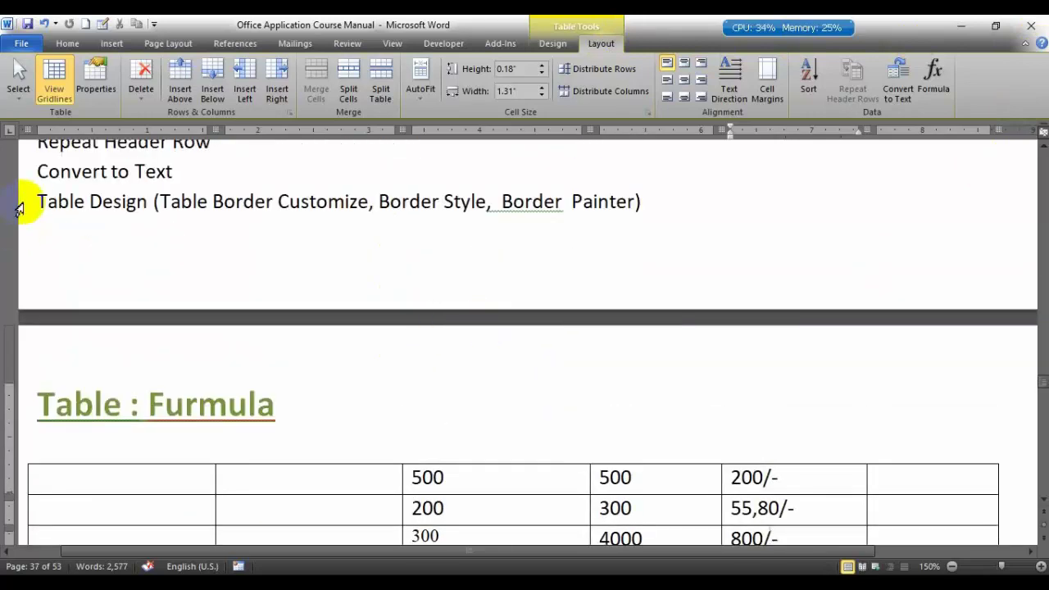
pyautogui.moveTo(38, 201); pyautogui.dragTo(686, 216)
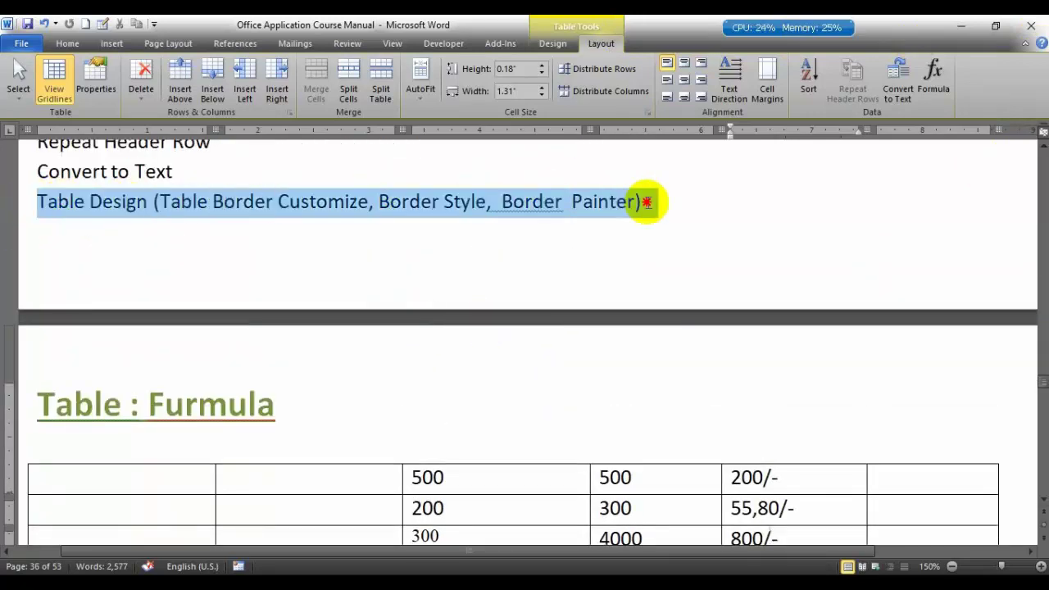
pyautogui.scroll(-3, 723, 208)
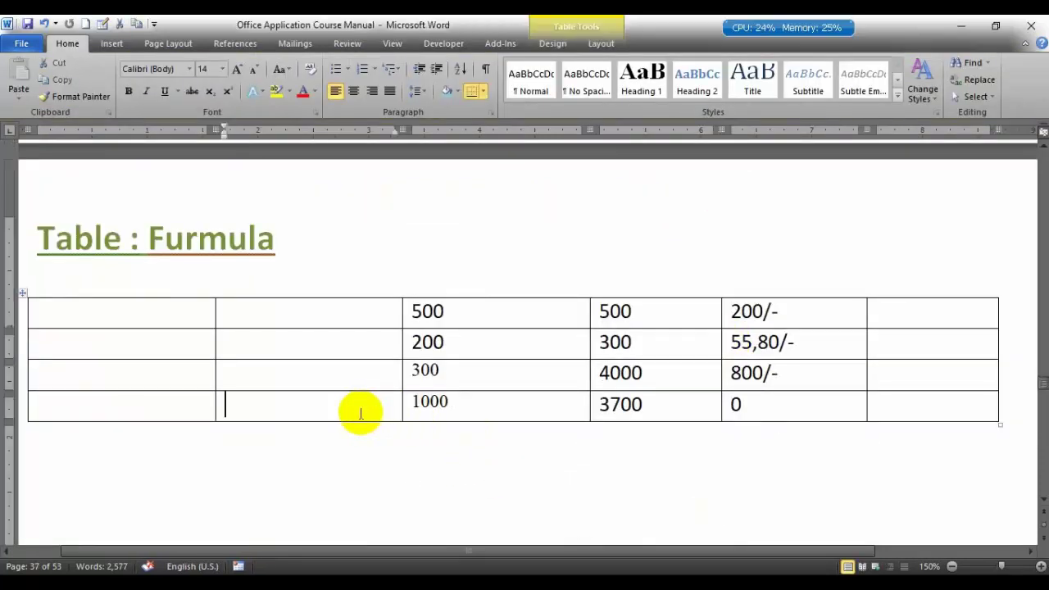
# Step: Apply the green Medium Shading table style to the Furmula table
pyautogui.click(553, 43)
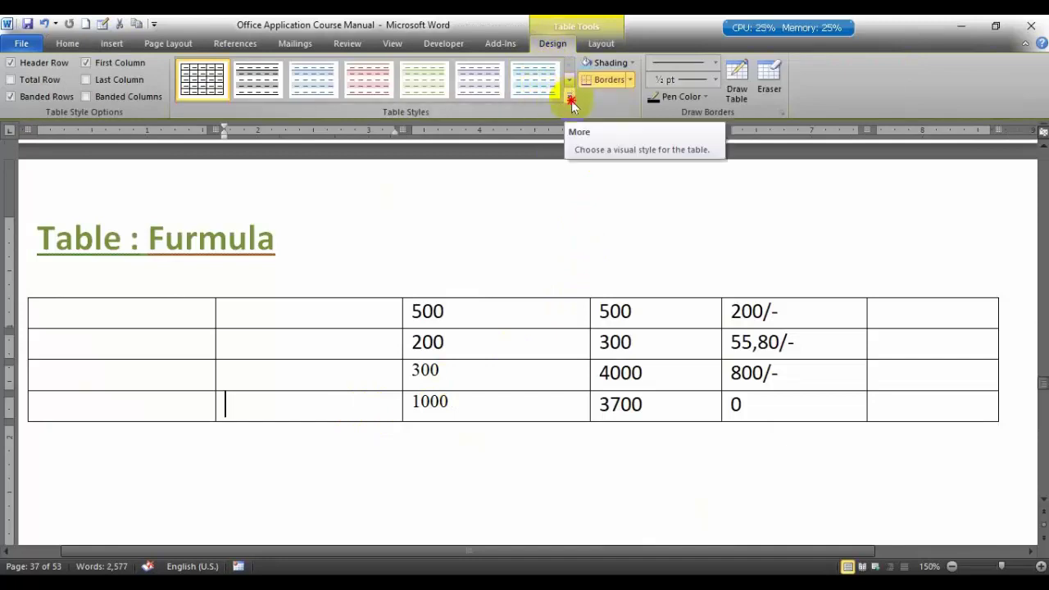
pyautogui.click(571, 95)
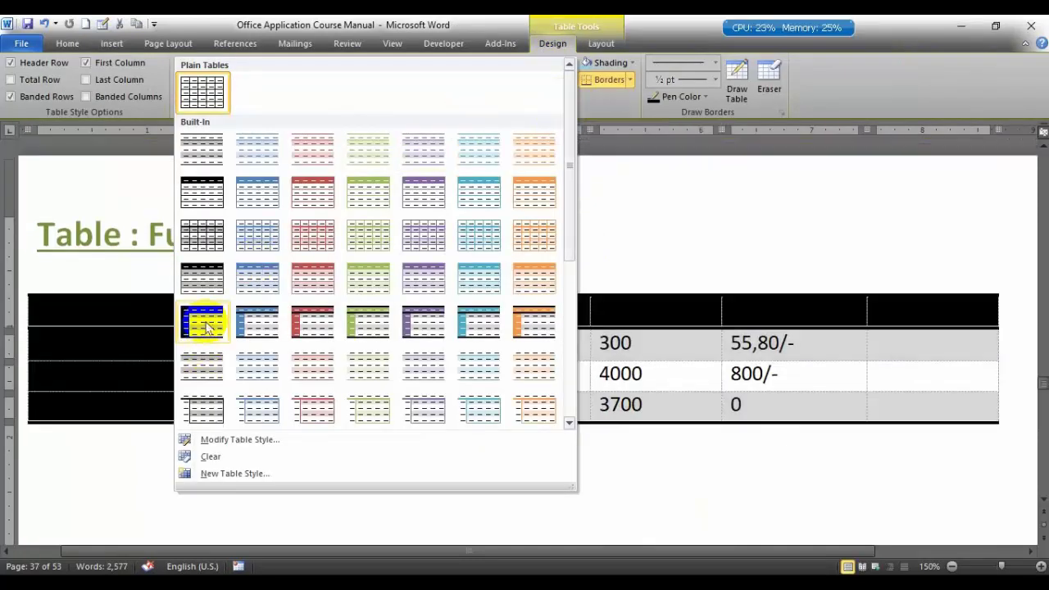
pyautogui.click(377, 324)
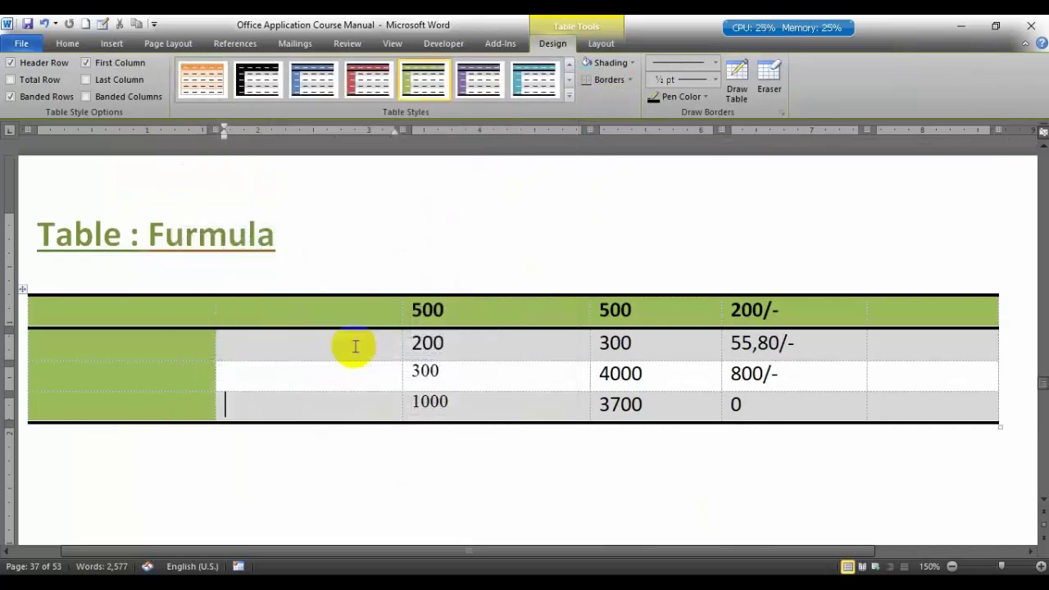
# Step: Set a green dashed border pen and apply All Borders to the current cell
pyautogui.click(715, 63)
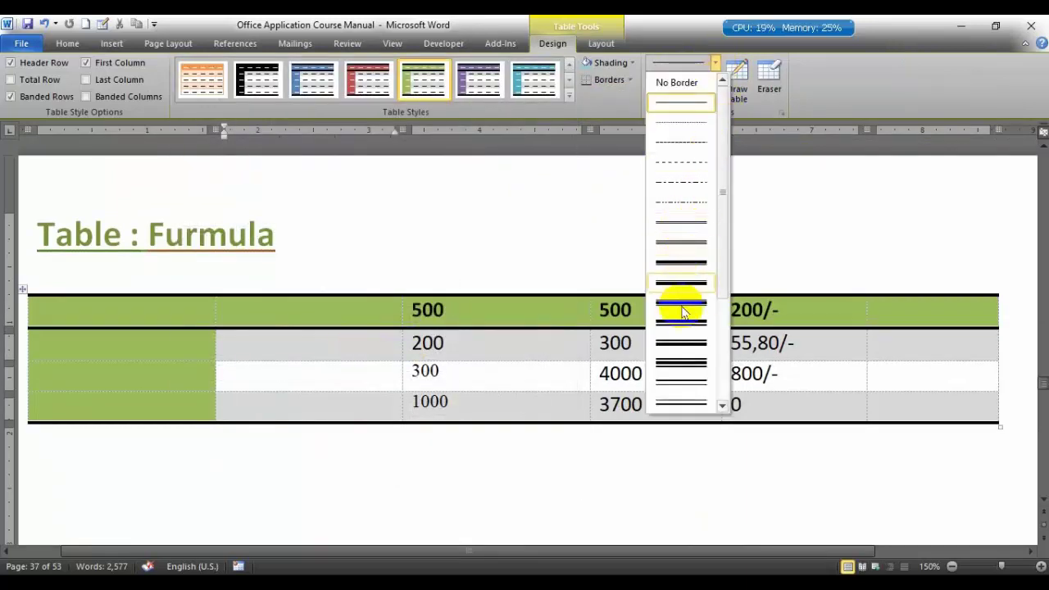
pyautogui.scroll(-3, 682, 312)
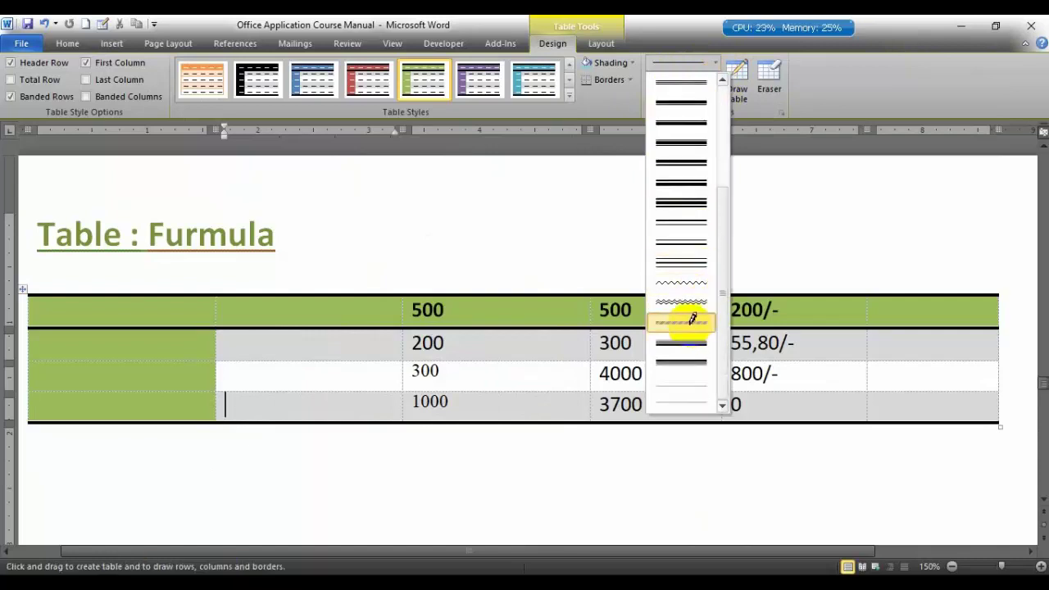
pyautogui.click(693, 320)
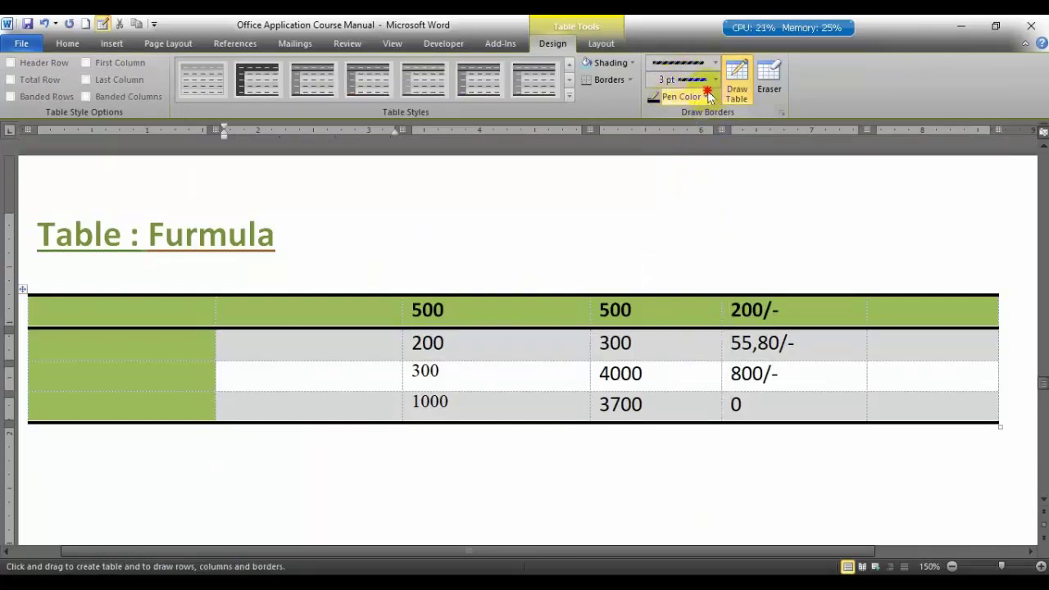
pyautogui.click(685, 96)
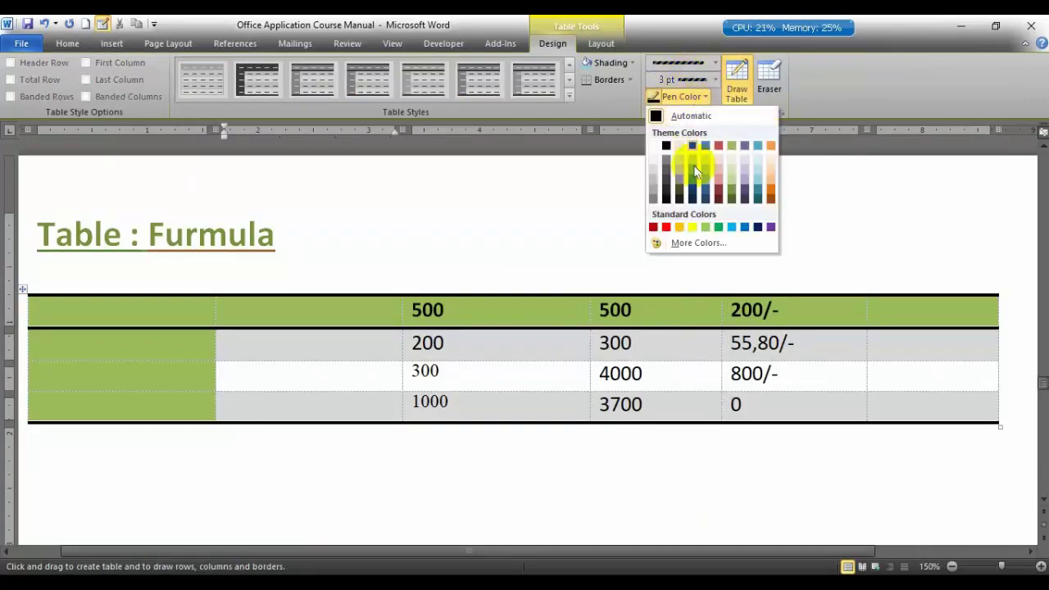
pyautogui.click(720, 225)
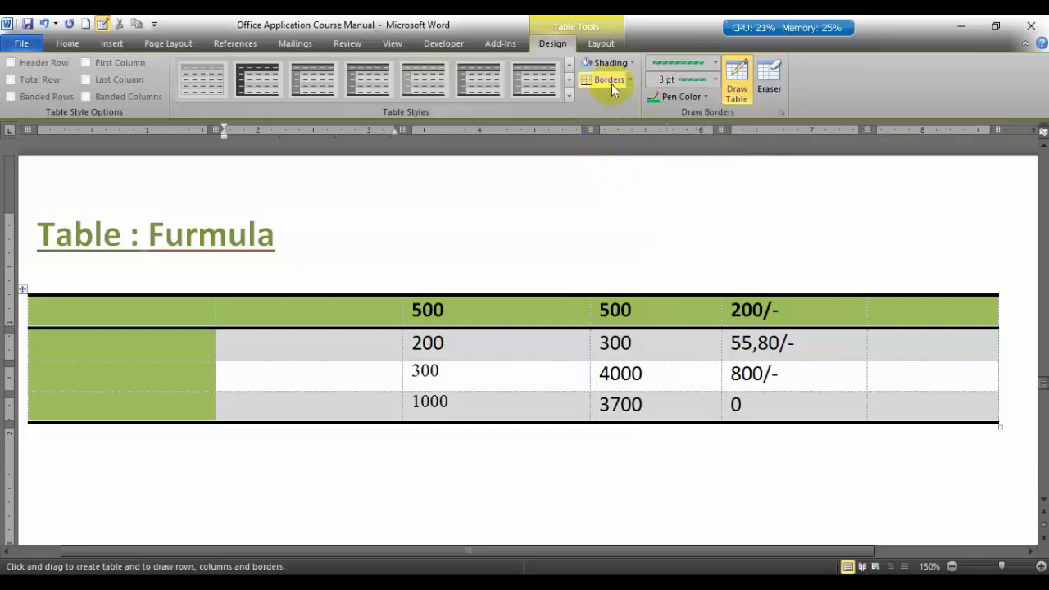
pyautogui.click(609, 80)
pyautogui.click(629, 81)
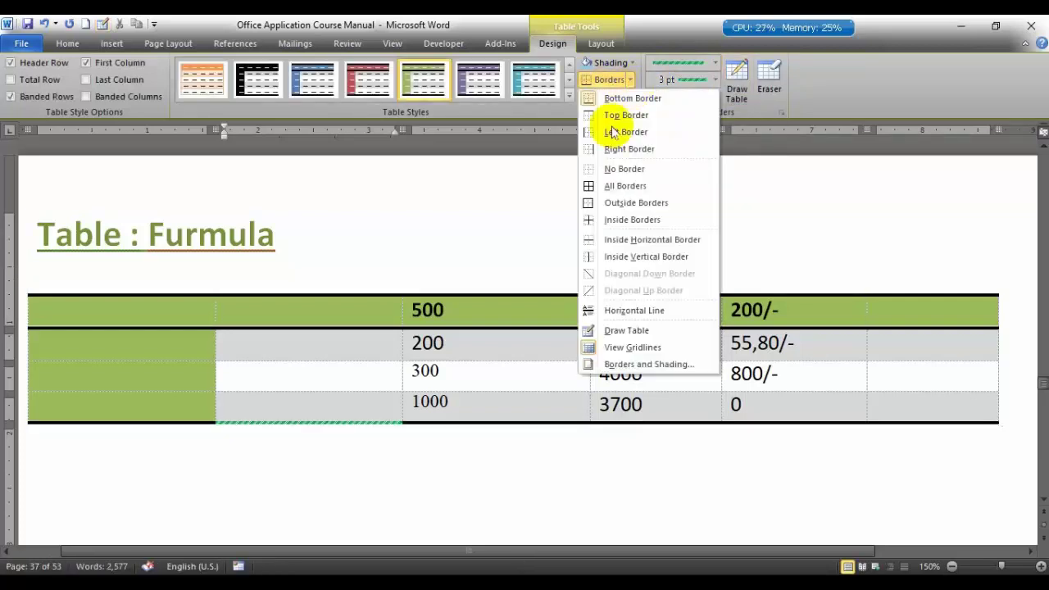
pyautogui.click(599, 187)
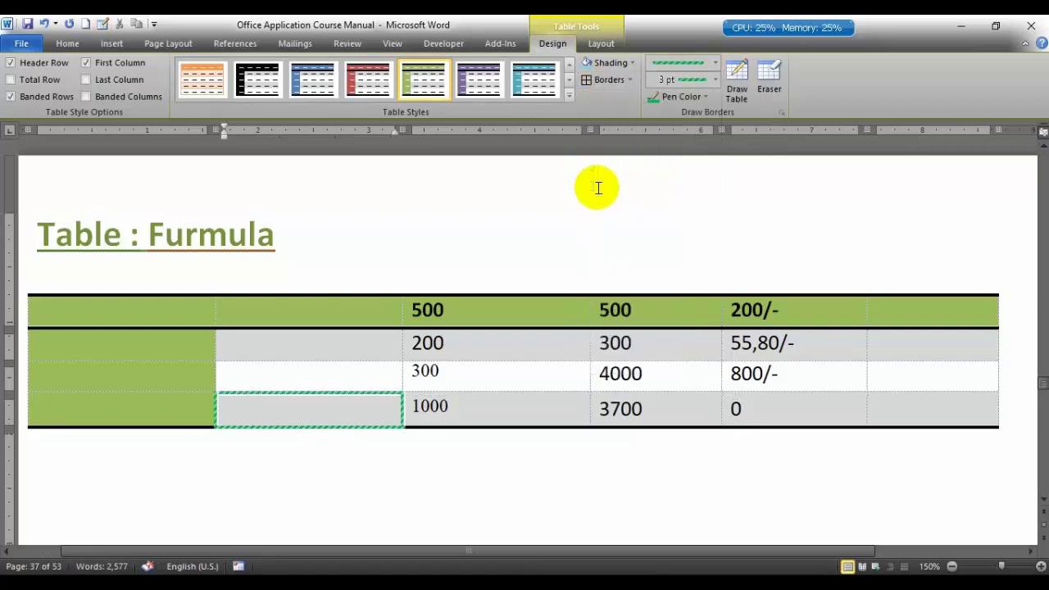
# Step: Apply the green dashed borders to the 200 cell and then the whole table
pyautogui.click(563, 353)
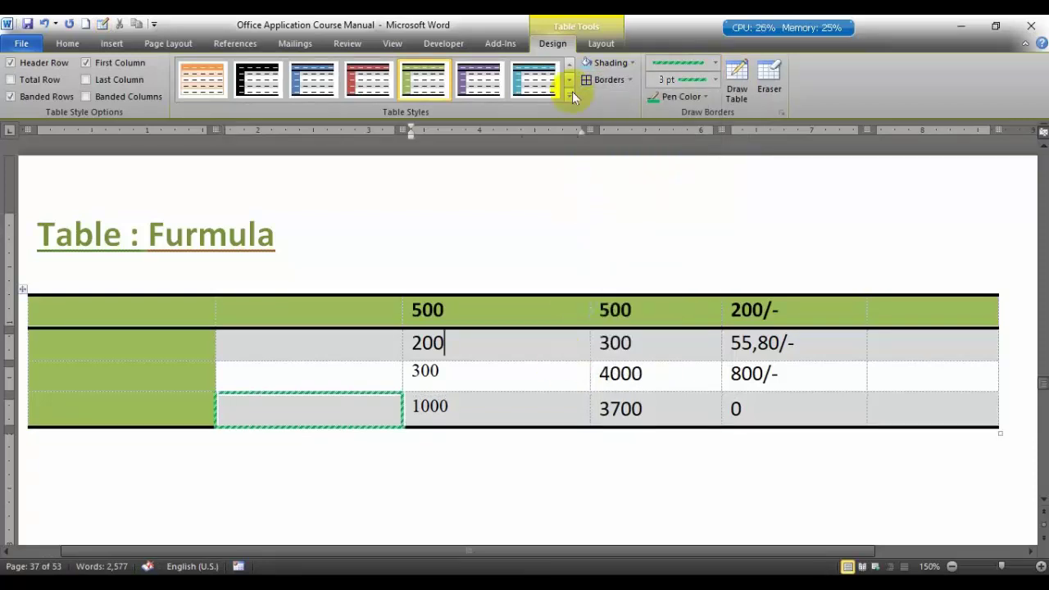
pyautogui.click(590, 82)
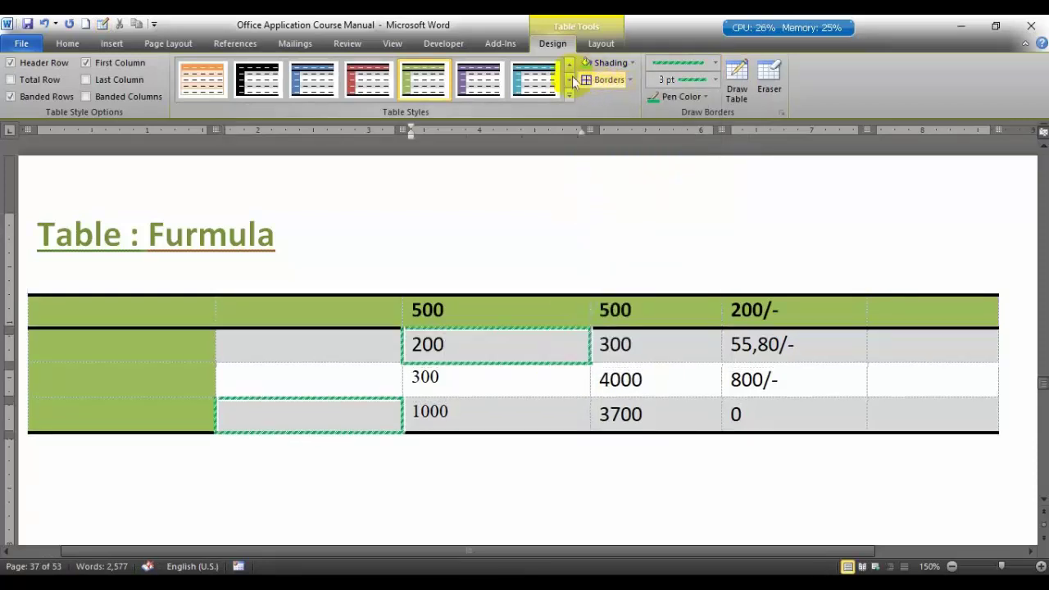
pyautogui.click(49, 308)
pyautogui.click(23, 290)
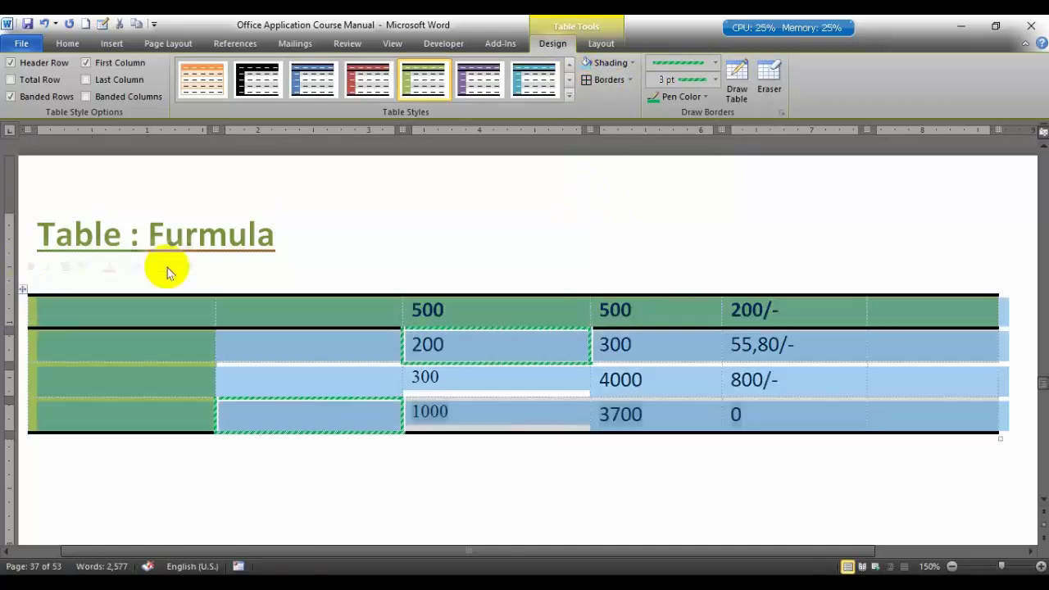
pyautogui.click(592, 82)
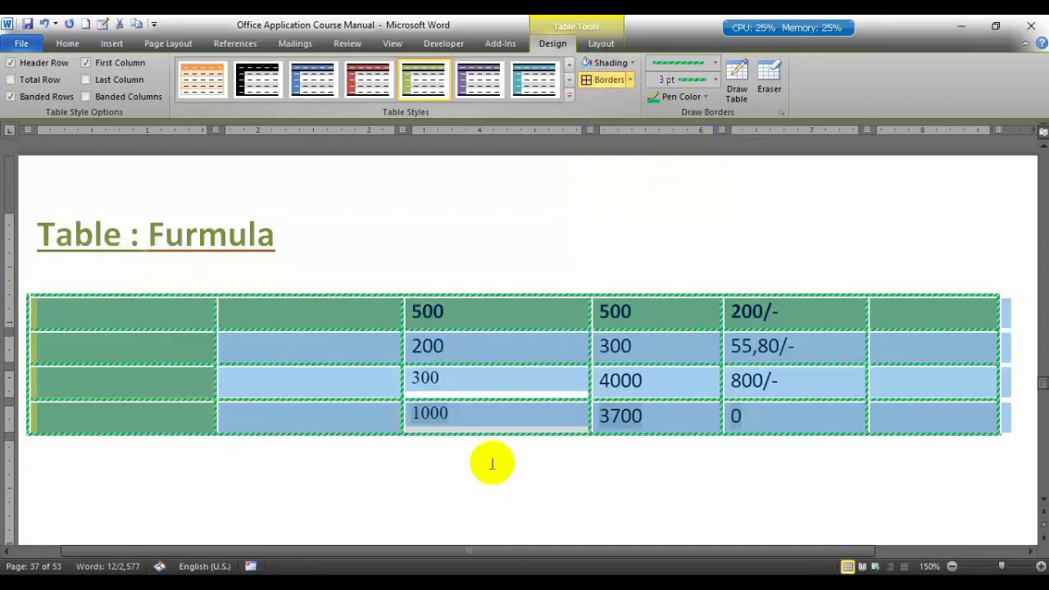
pyautogui.click(506, 508)
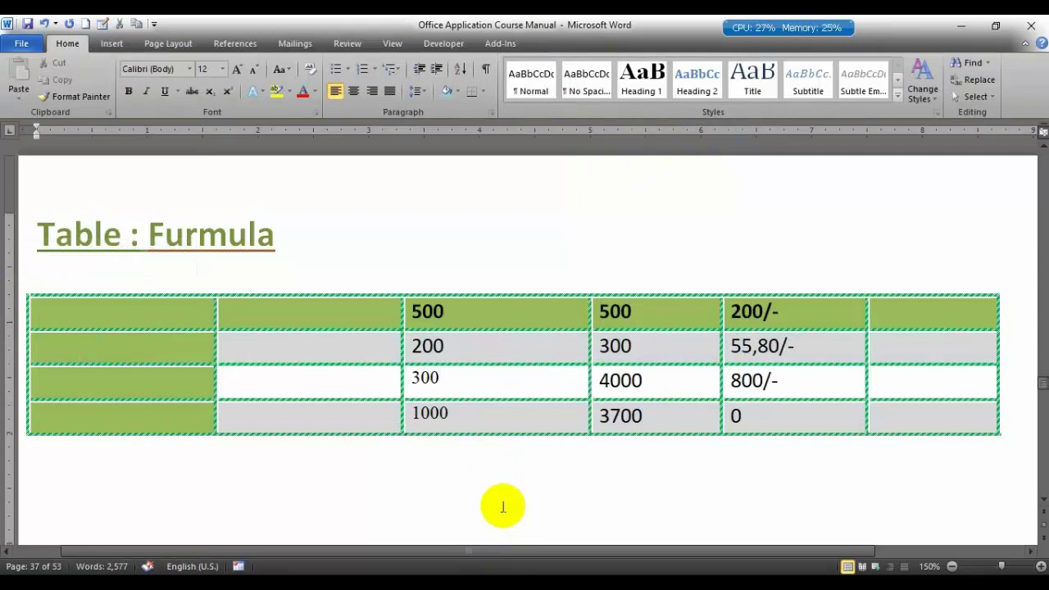
# Step: Change the first three rows' borders to a solid 1 pt line style
pyautogui.moveTo(164, 312)
pyautogui.mouseDown()
pyautogui.moveTo(888, 388)
pyautogui.moveTo(892, 419)
pyautogui.mouseUp()
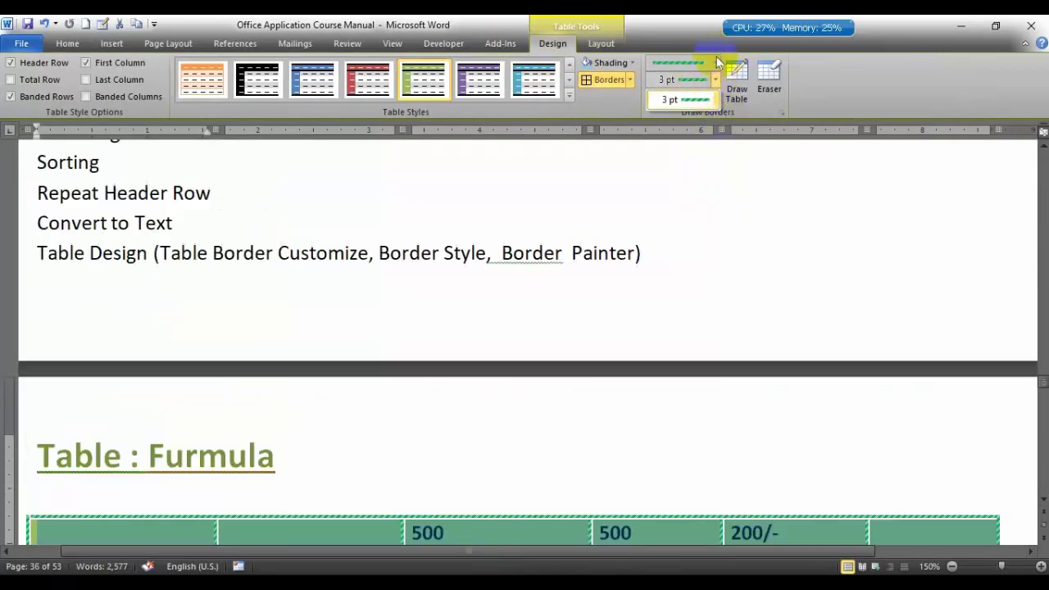
pyautogui.click(705, 63)
pyautogui.scroll(5, 688, 164)
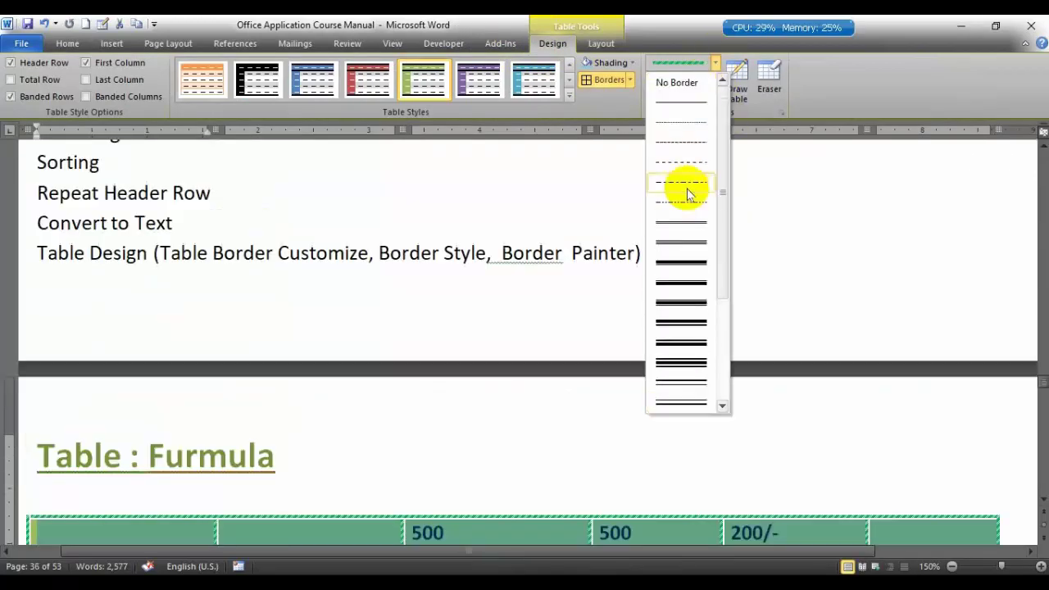
pyautogui.click(696, 111)
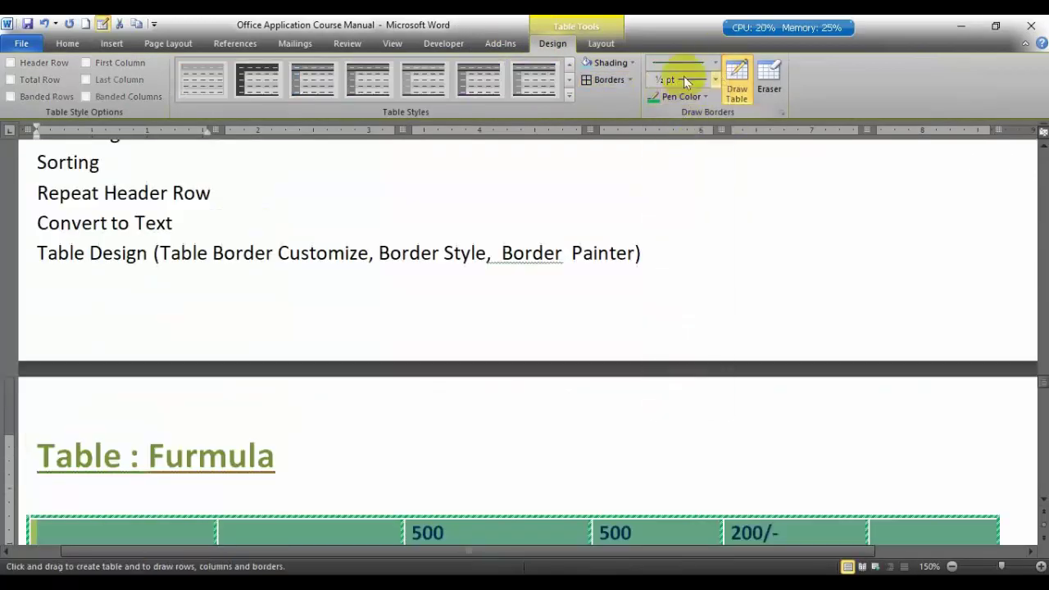
pyautogui.click(686, 80)
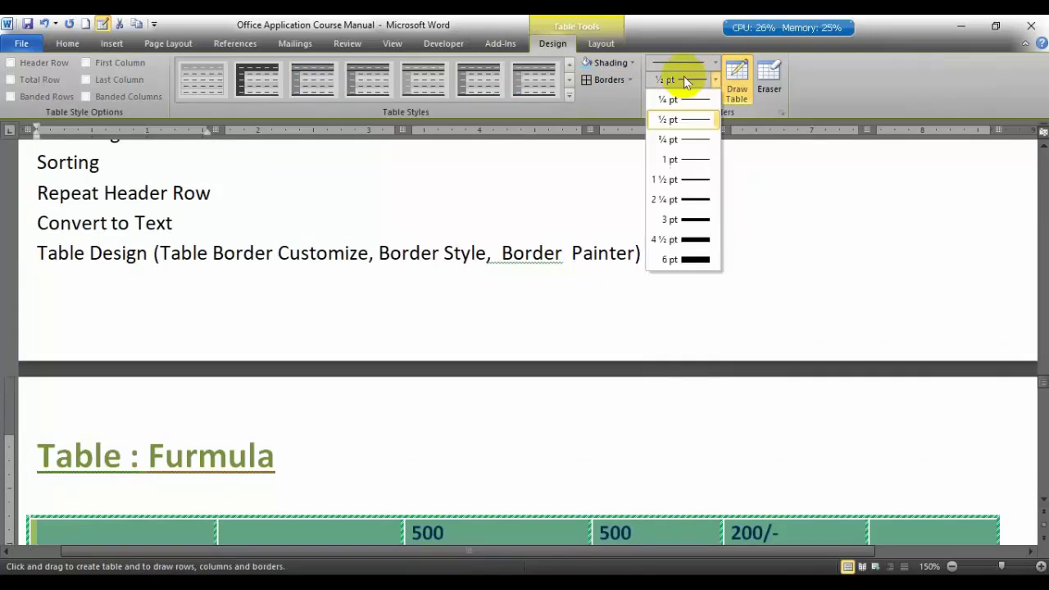
pyautogui.click(681, 159)
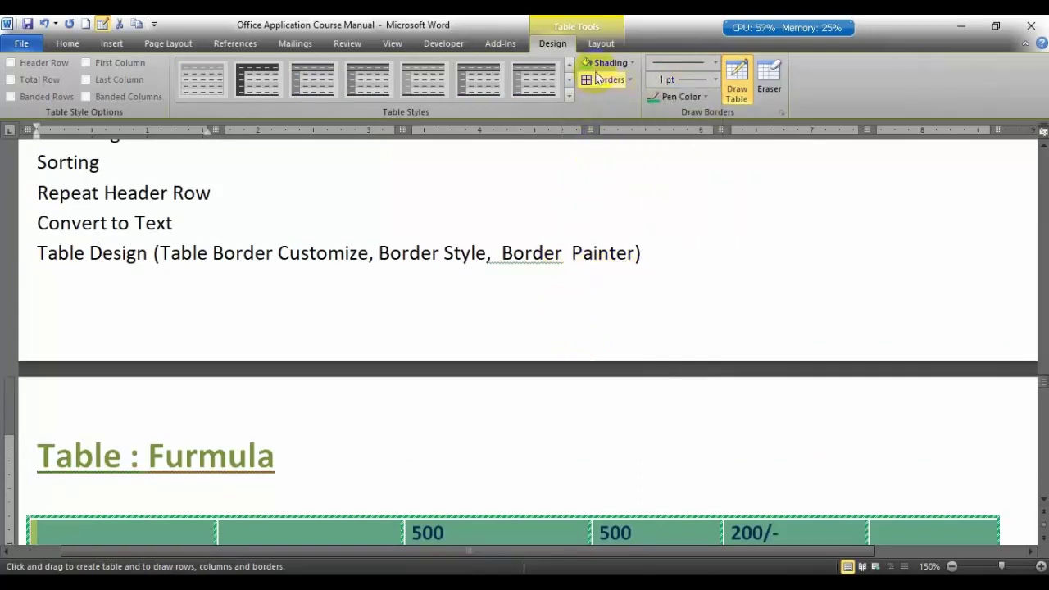
pyautogui.press('Escape')
pyautogui.scroll(-5, 482, 368)
pyautogui.click(300, 288)
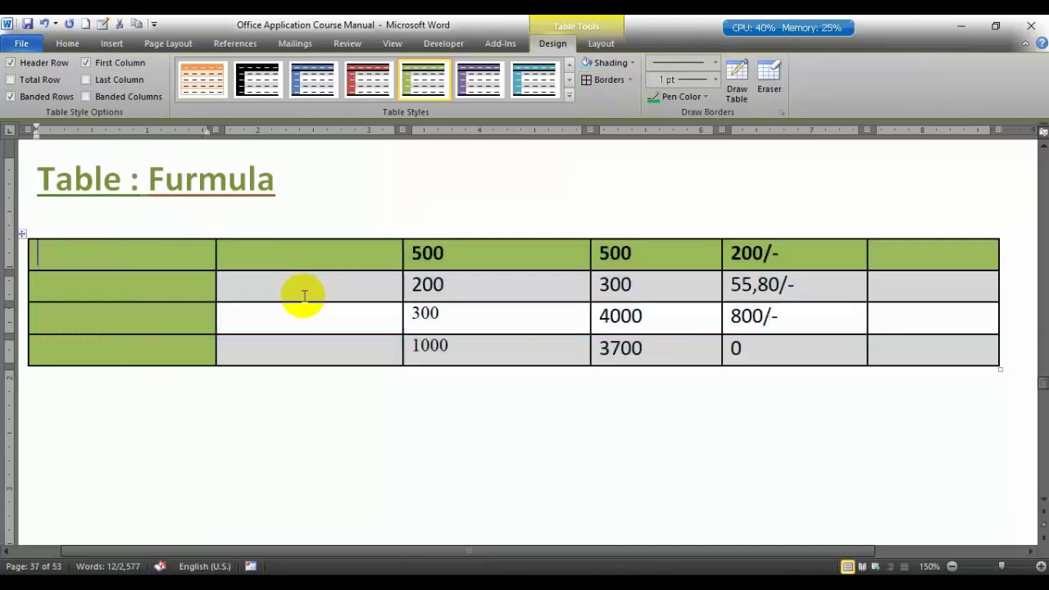